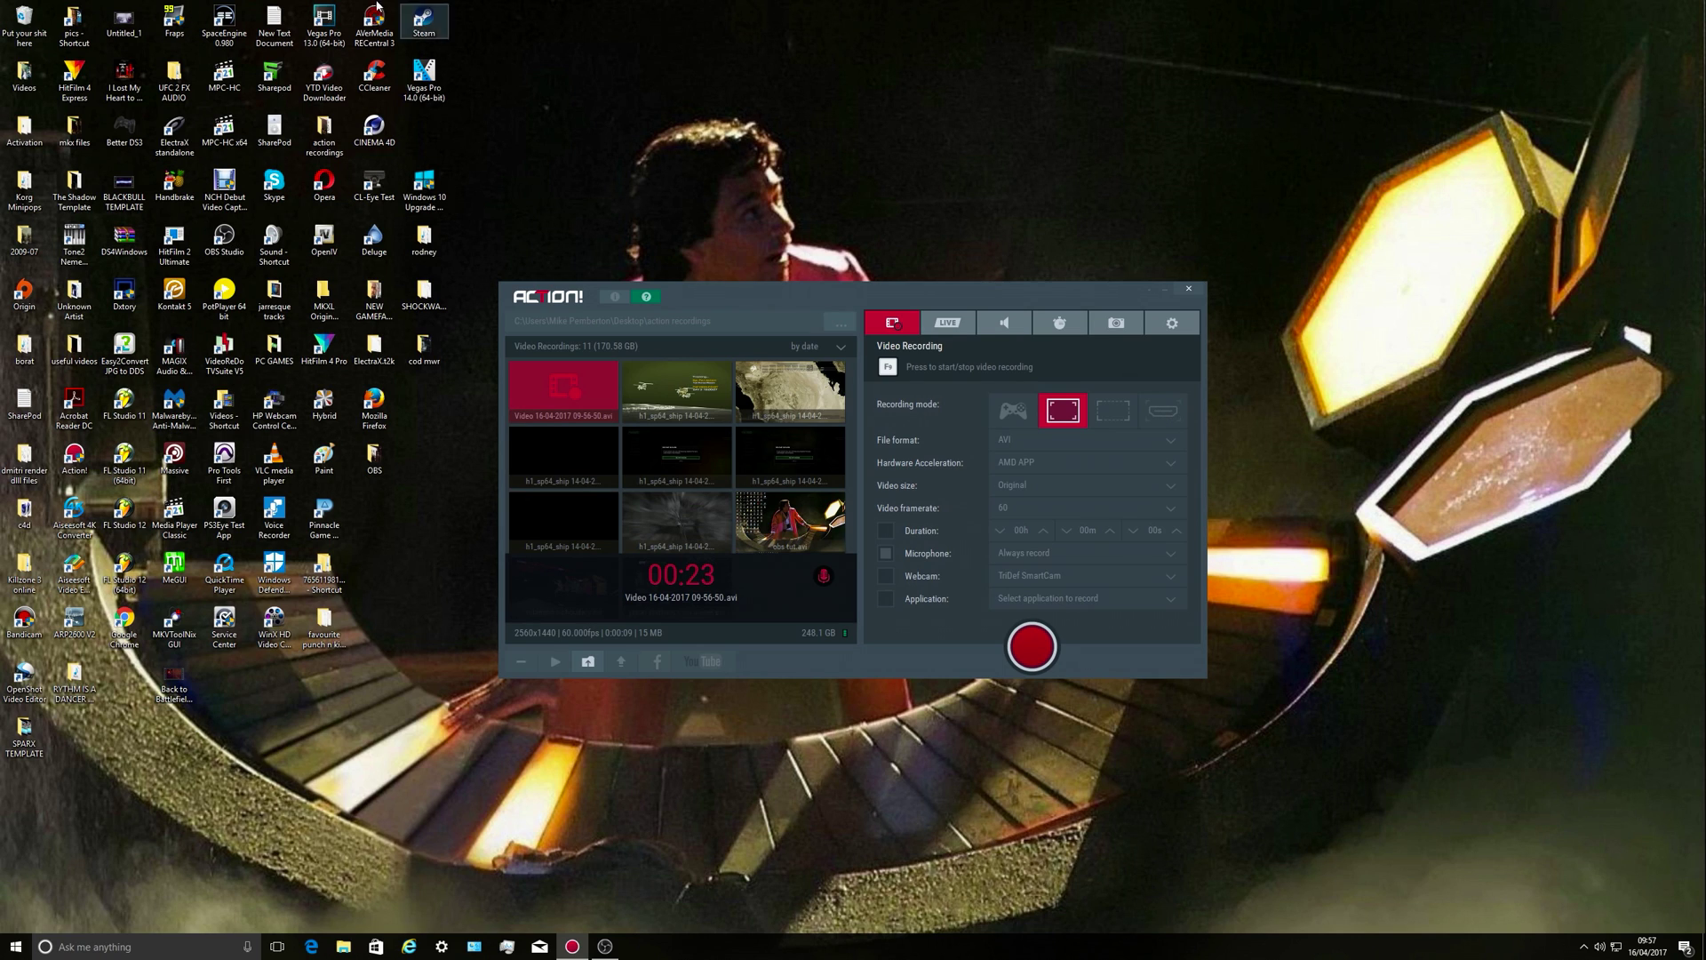
# Bring OBS Studio to the front, minimize the Action! window, and move the OBS window slightly lower
pyautogui.click(374, 16)
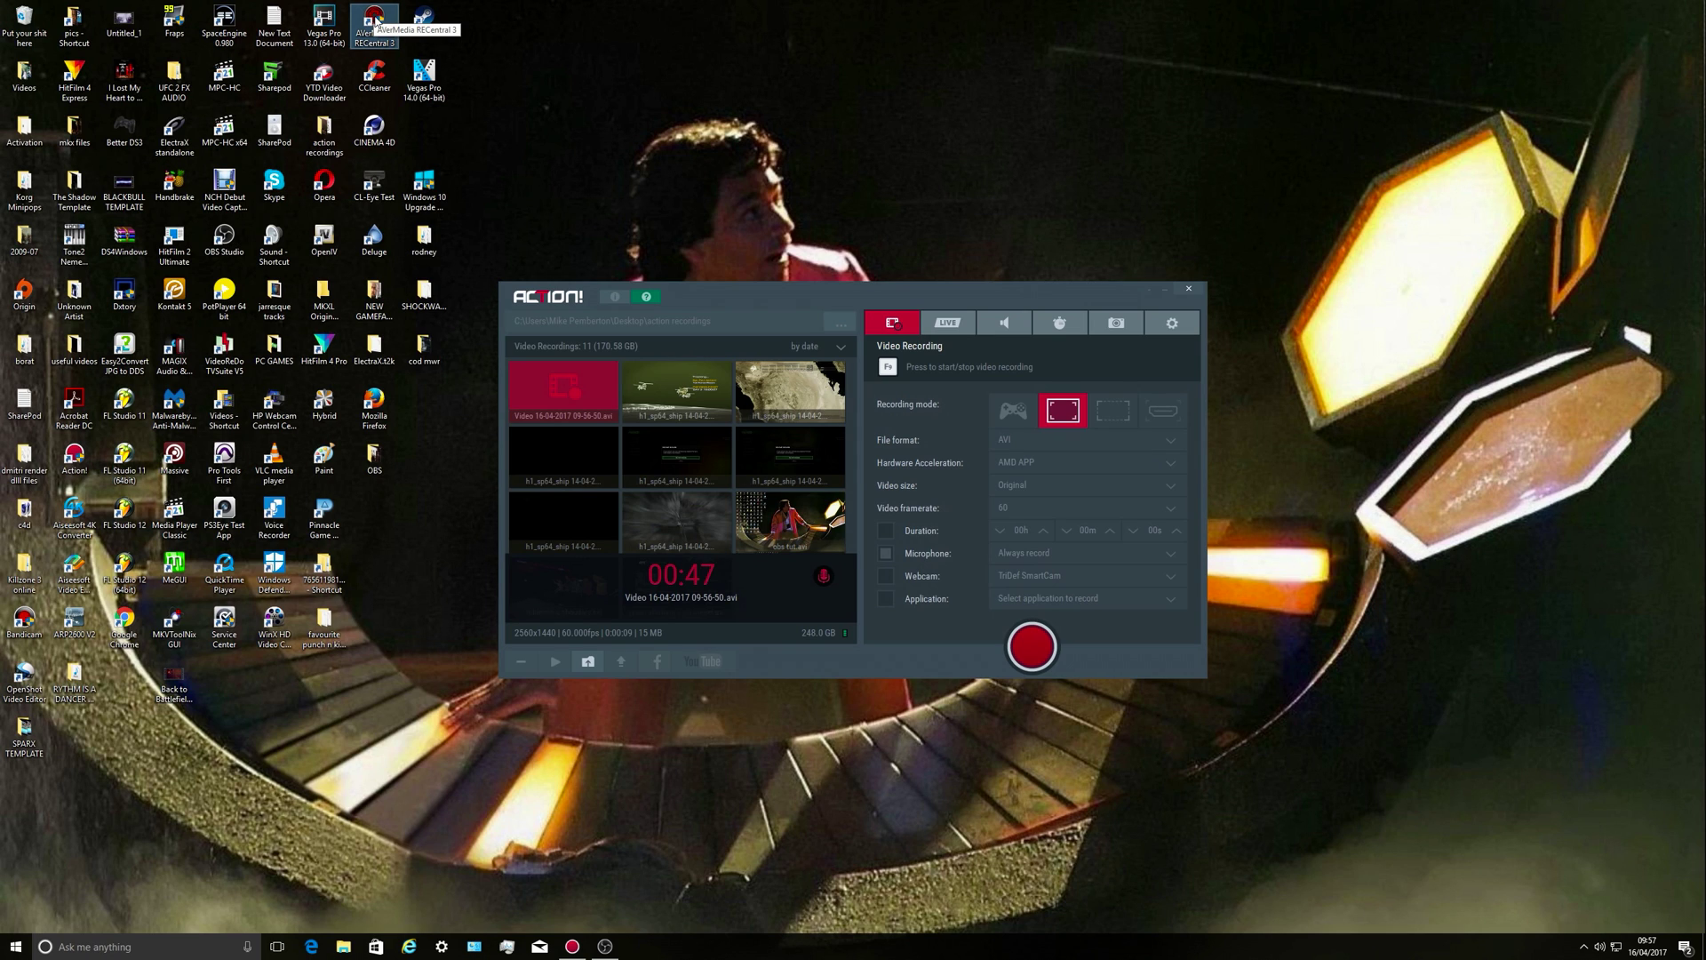
pyautogui.click(608, 944)
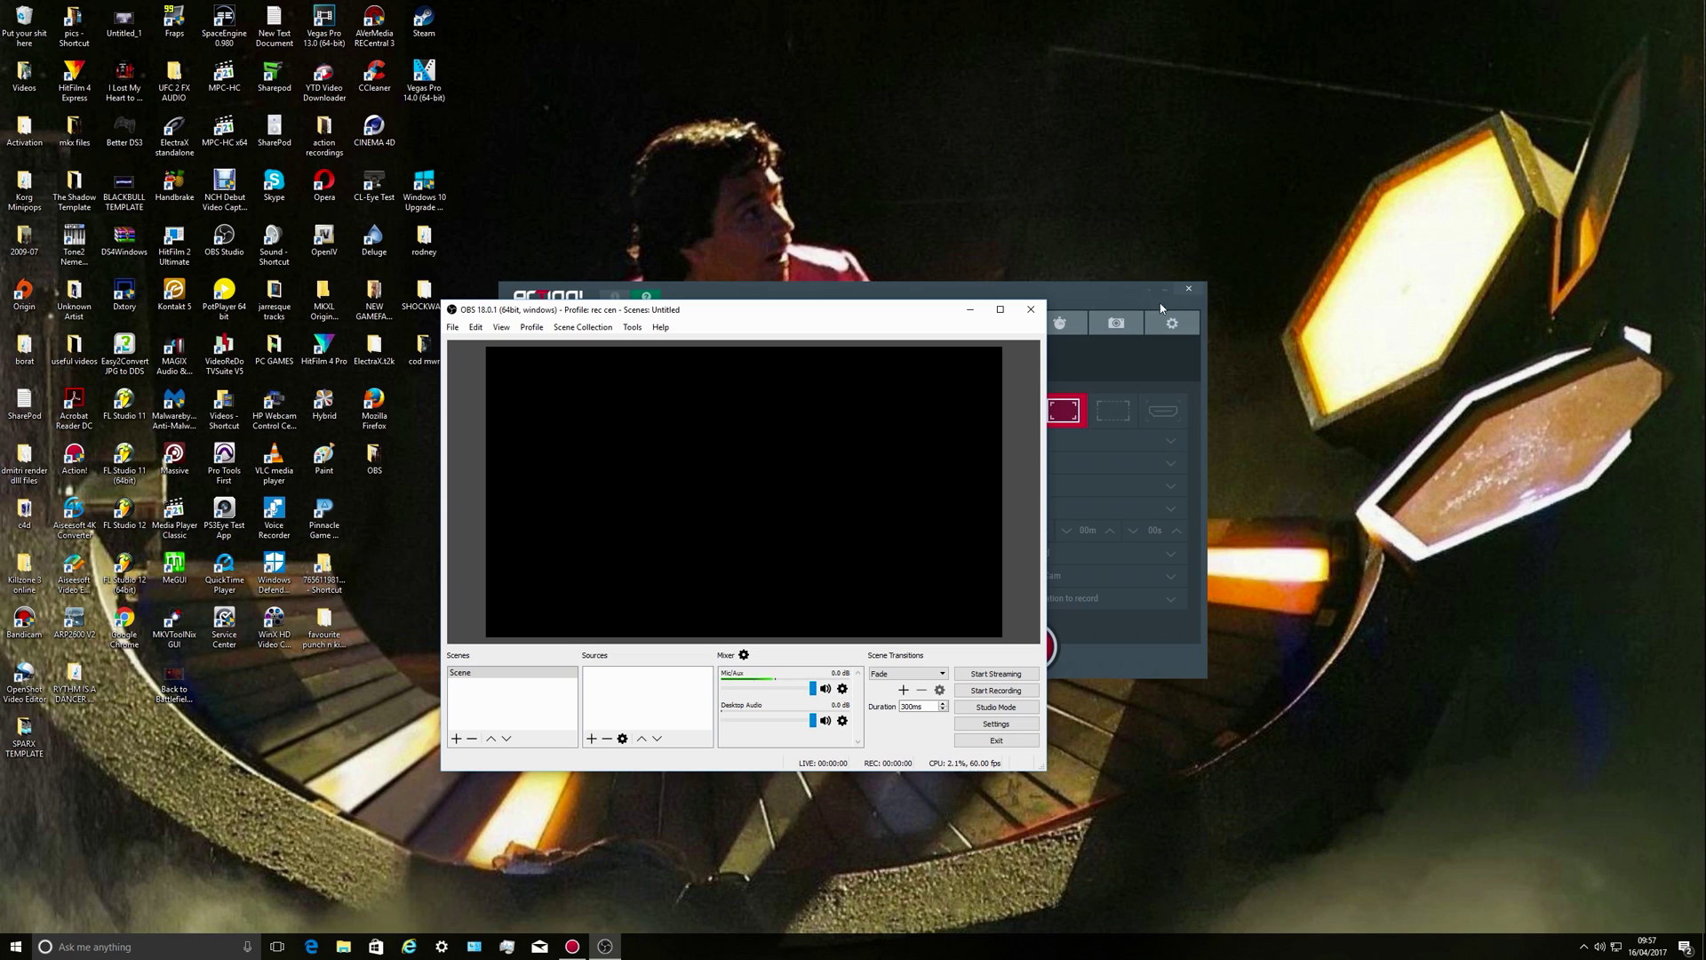
pyautogui.click(1164, 289)
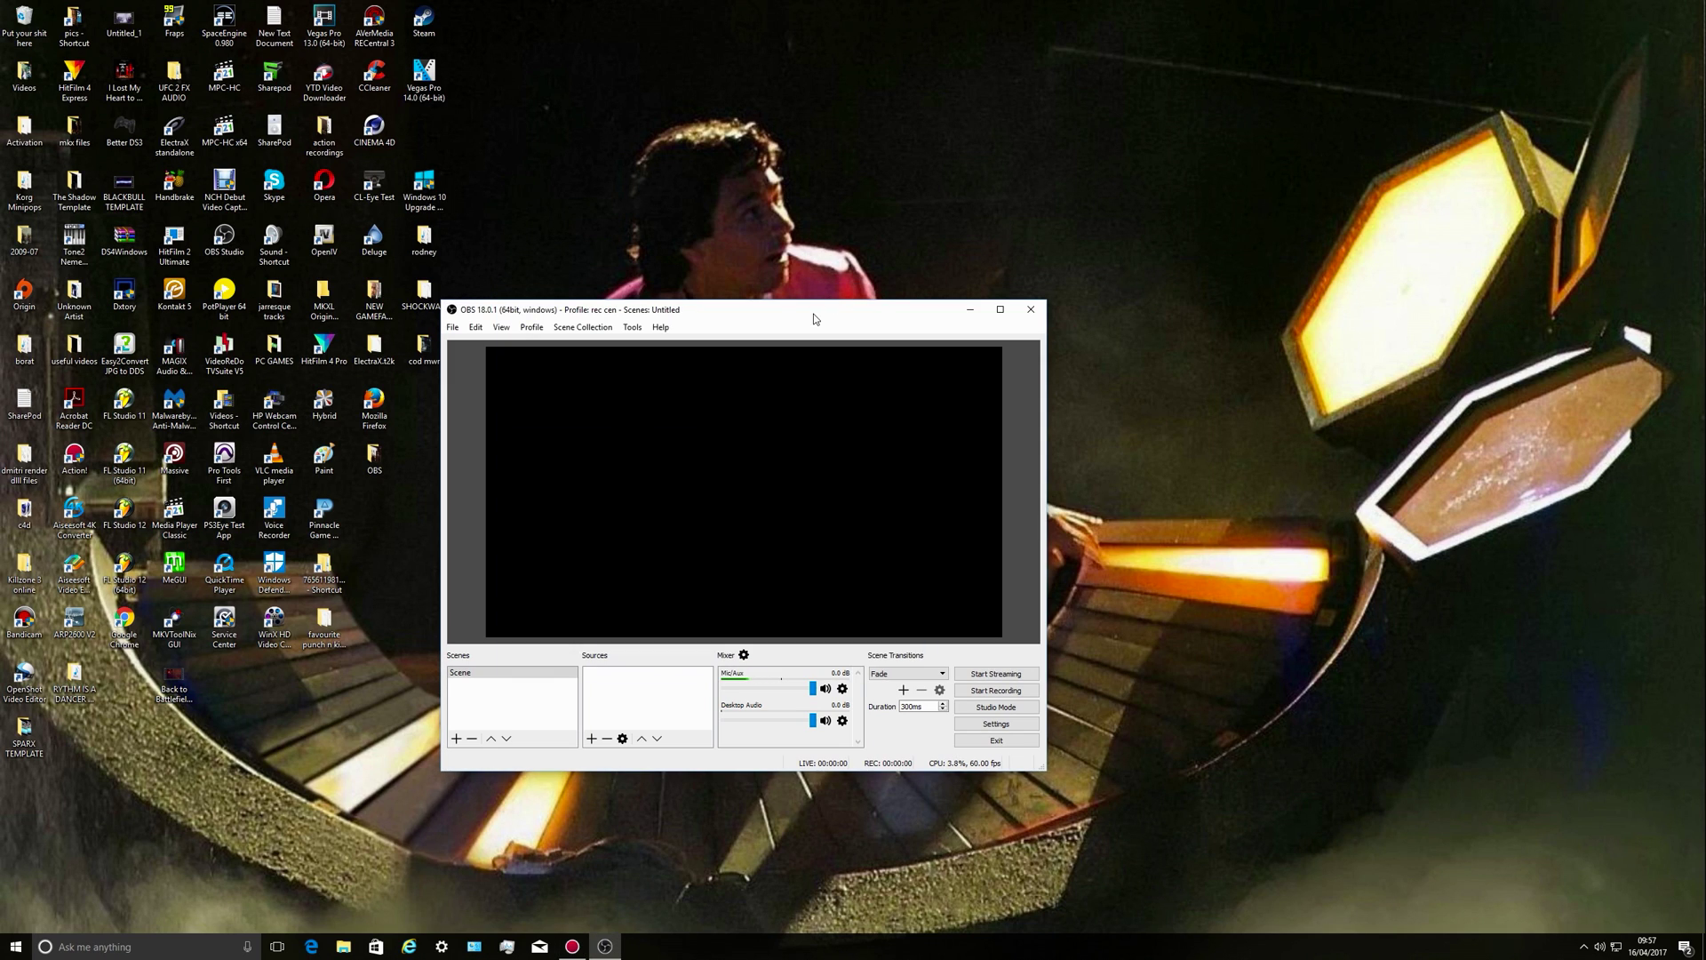
pyautogui.moveTo(814, 318); pyautogui.dragTo(806, 340)
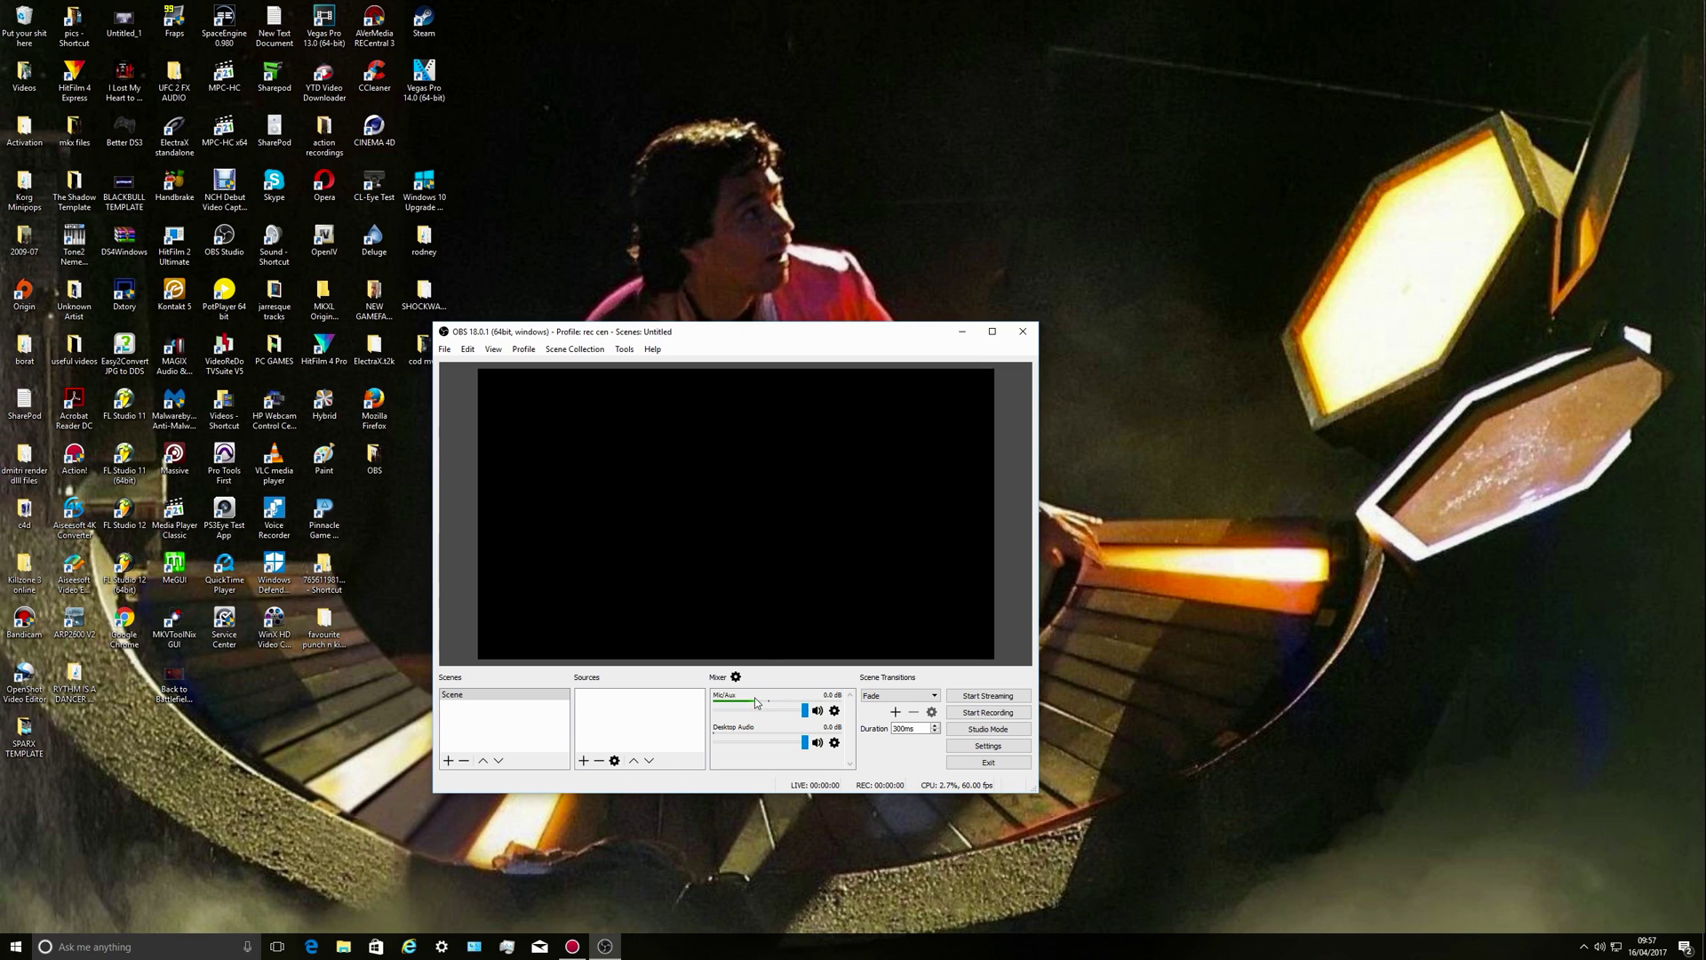
# Add a Video Capture Device source named 'Live Gamer Extreme'
pyautogui.click(583, 760)
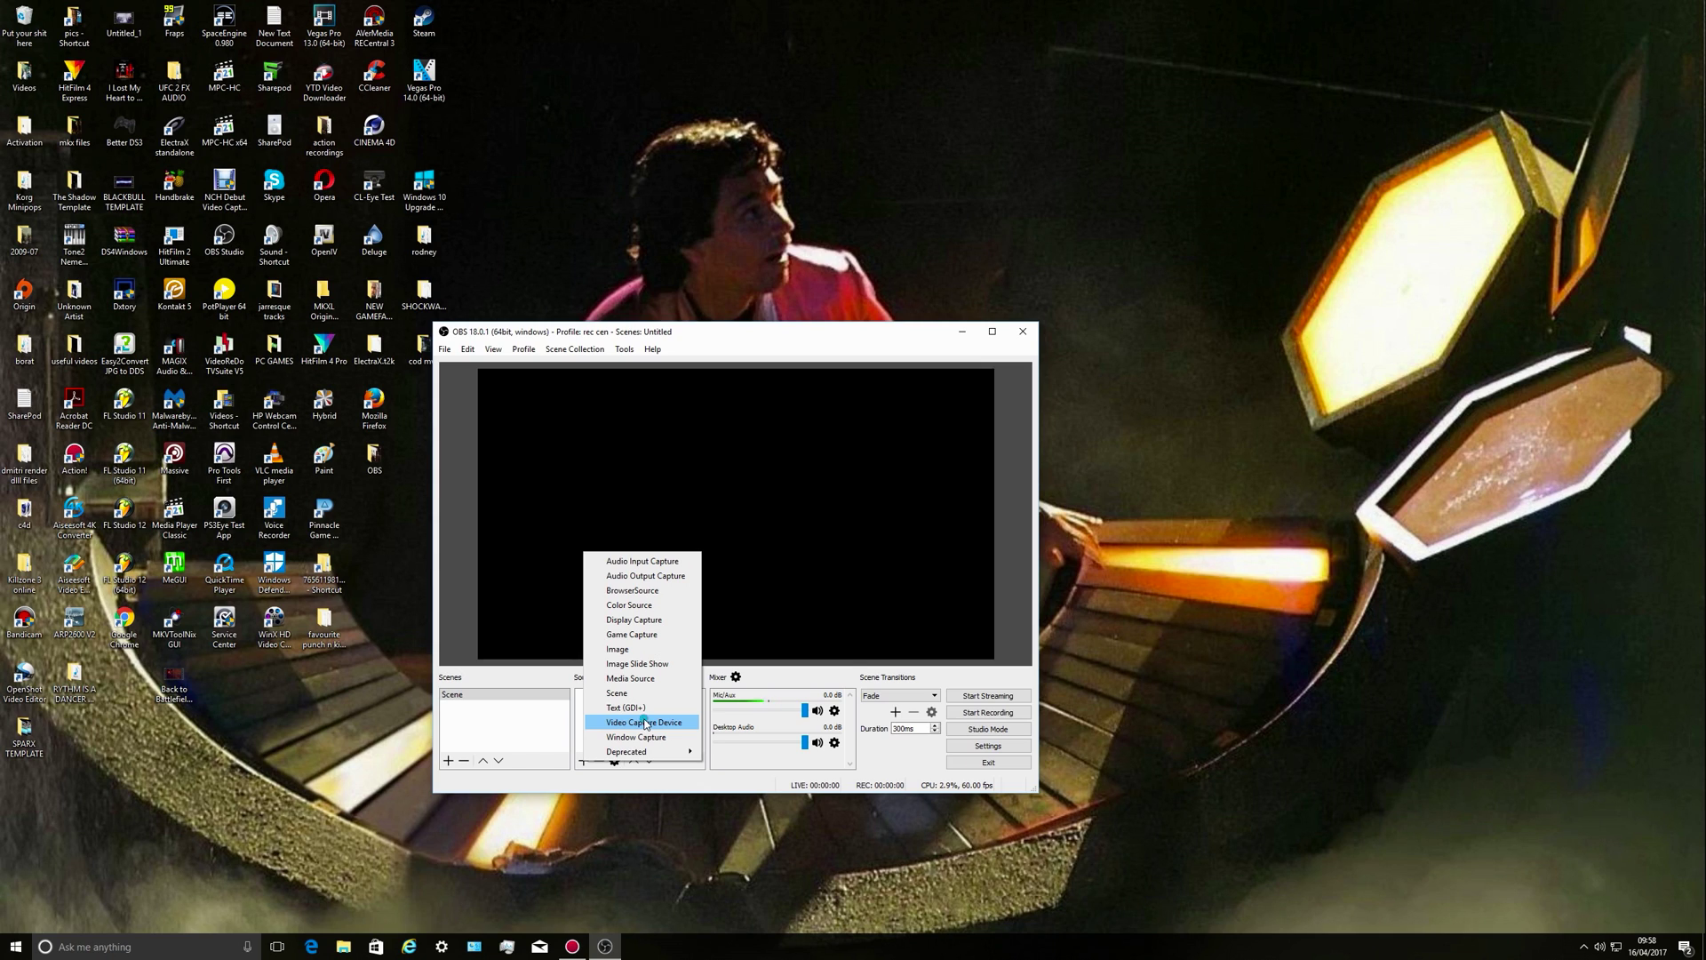
pyautogui.click(646, 724)
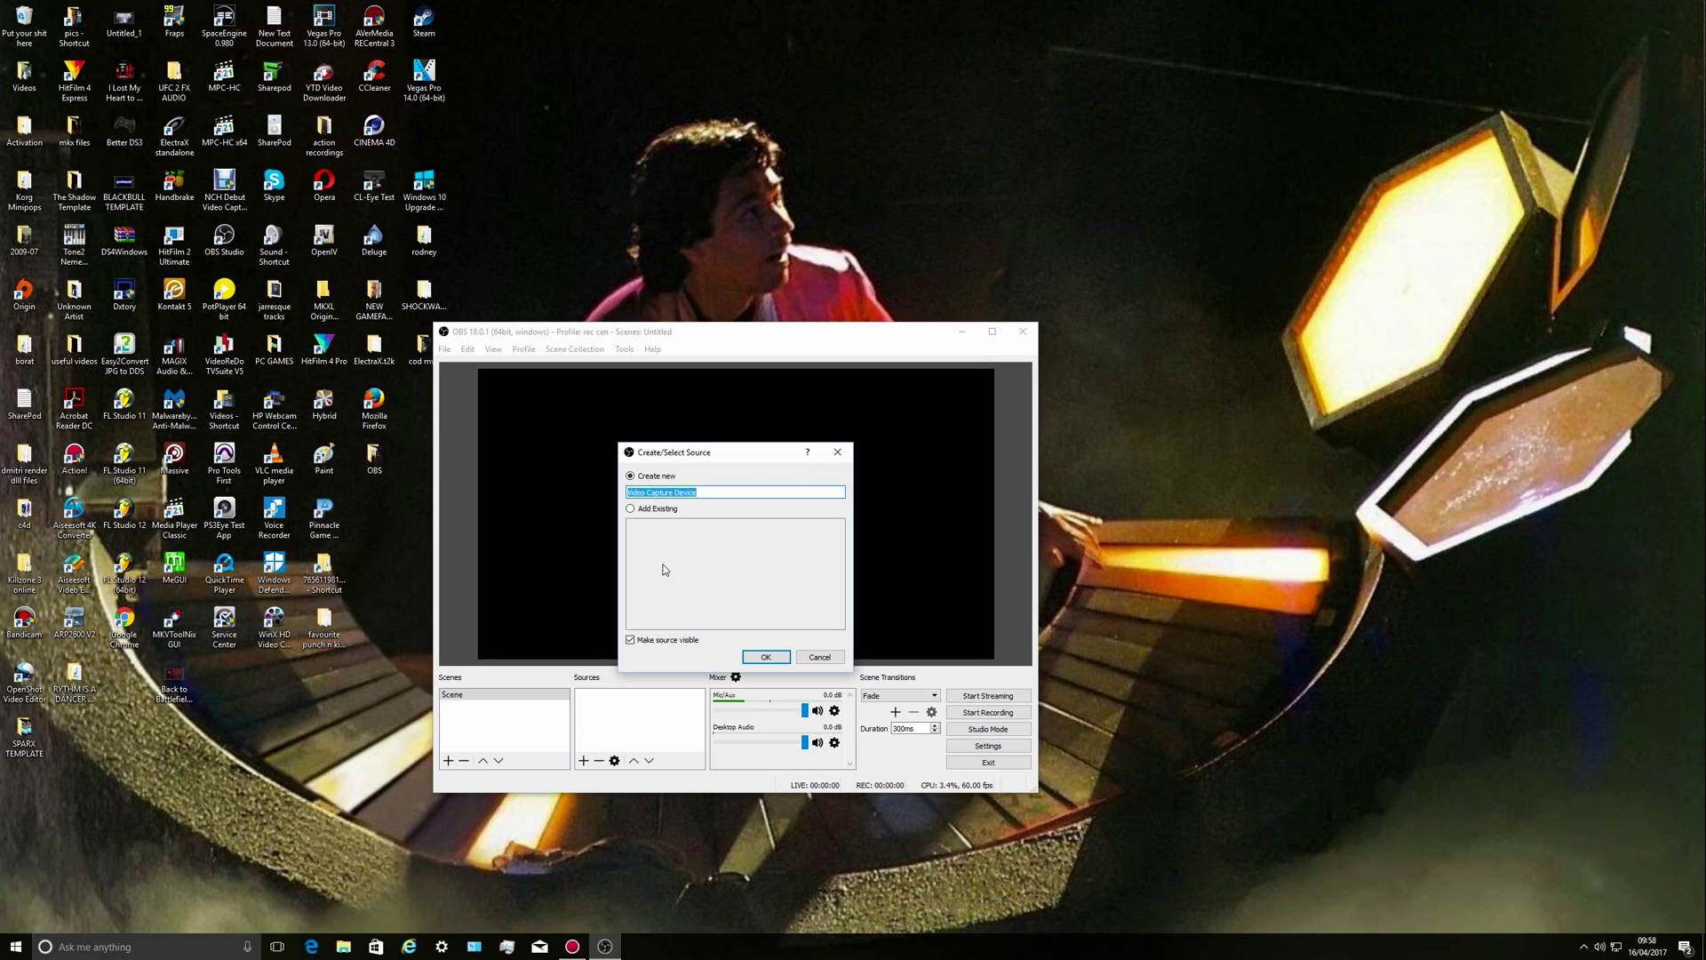
pyautogui.write('Live Gamer Extreme')
# Create the source and set a custom 1920x1080 resolution at the highest FPS
pyautogui.click(765, 657)
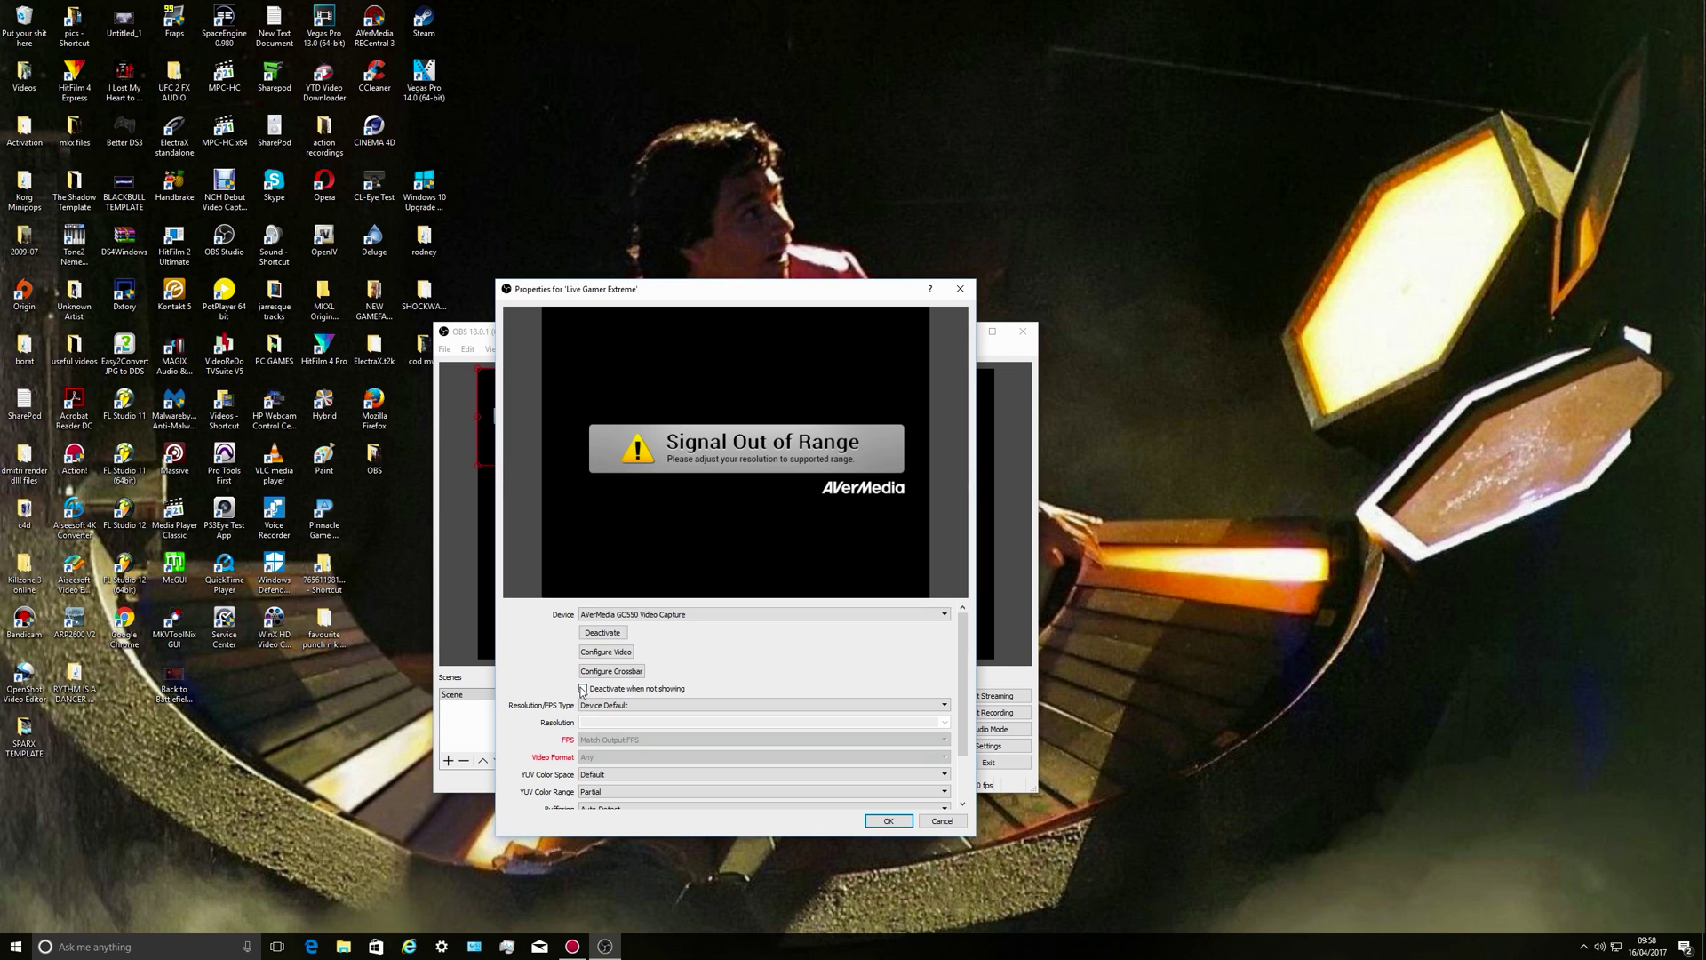
pyautogui.click(944, 706)
pyautogui.click(606, 724)
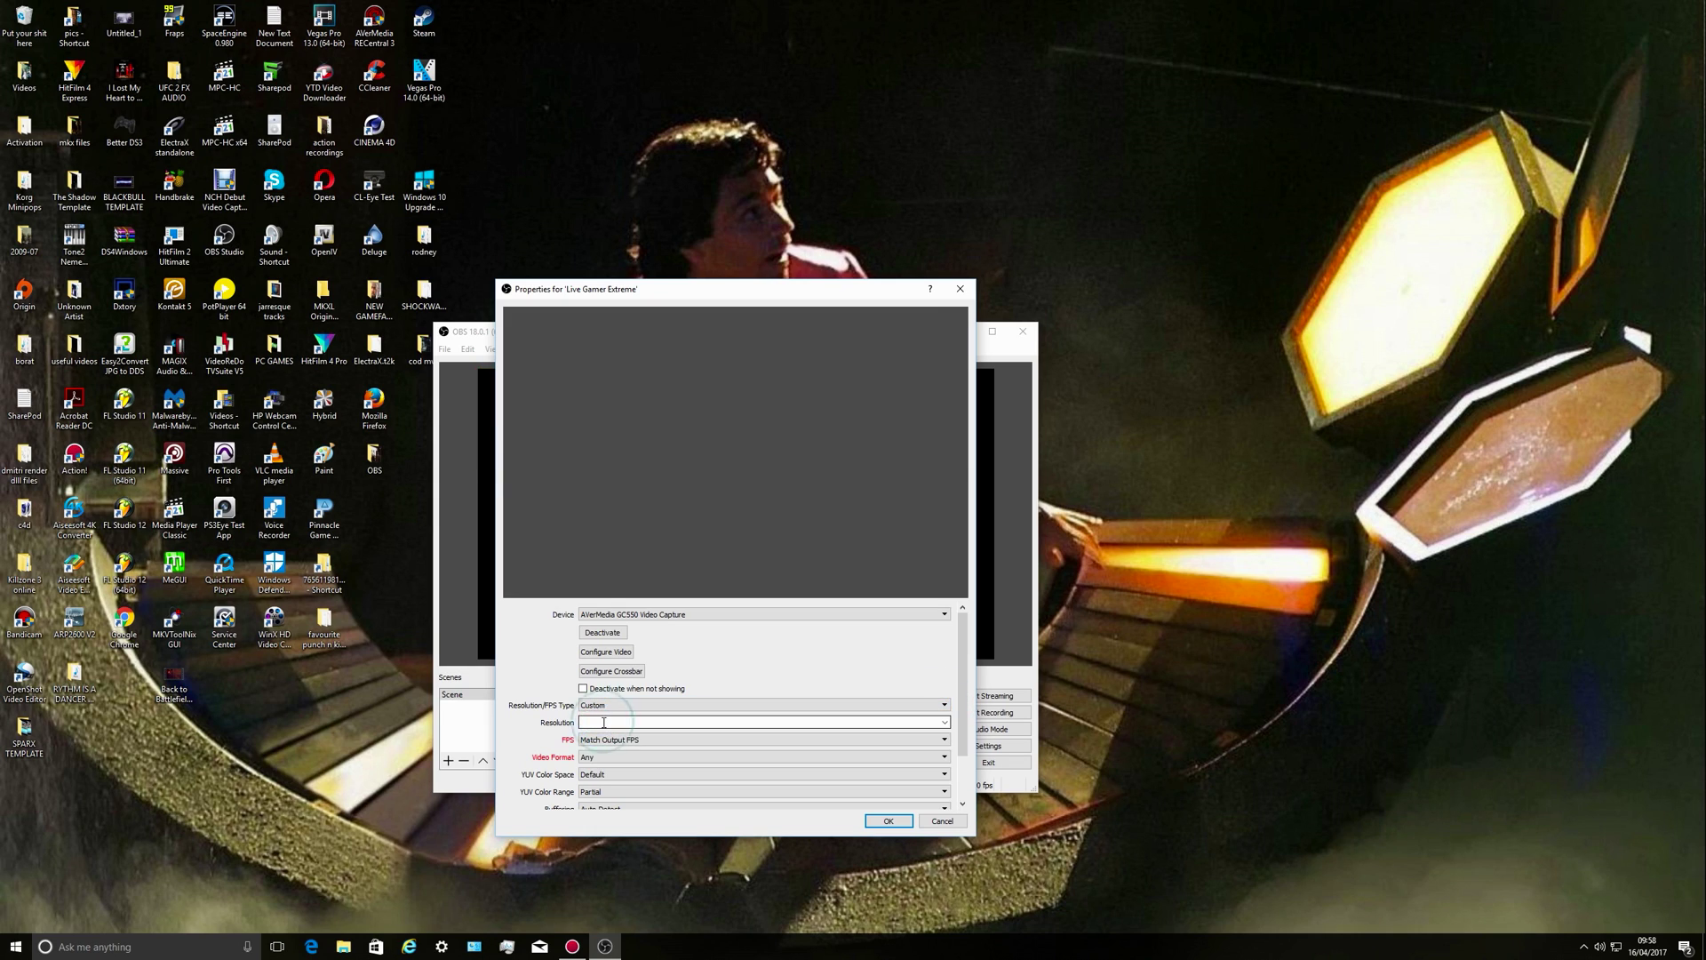
pyautogui.click(944, 722)
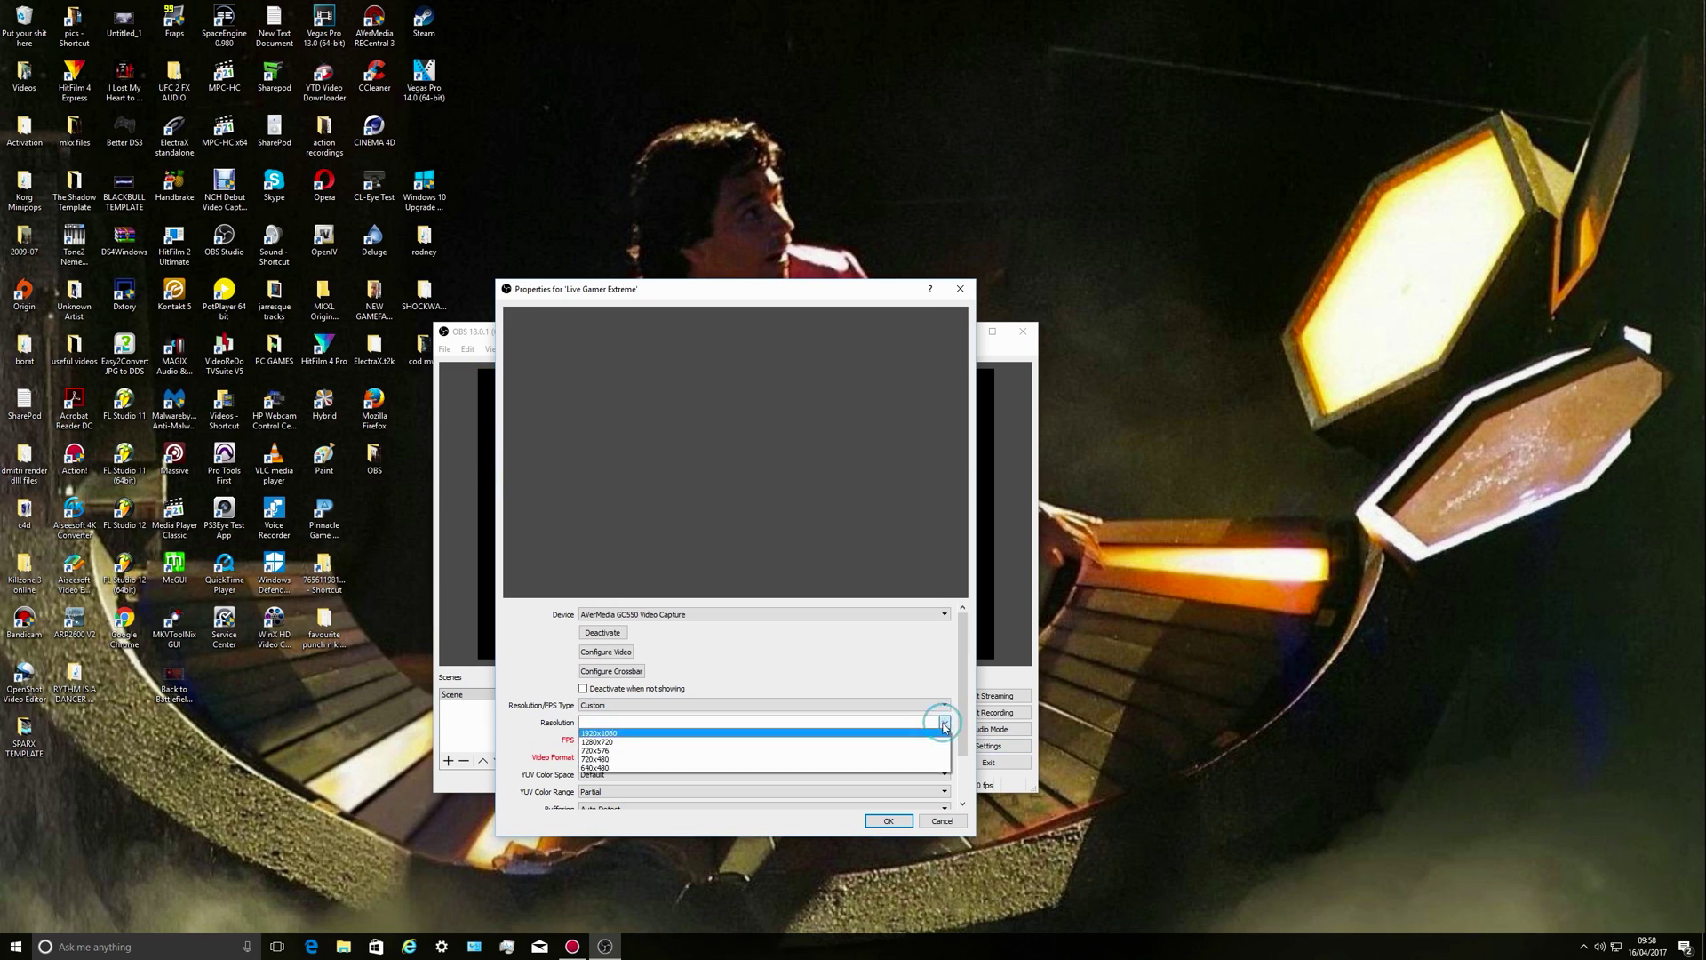
pyautogui.click(609, 735)
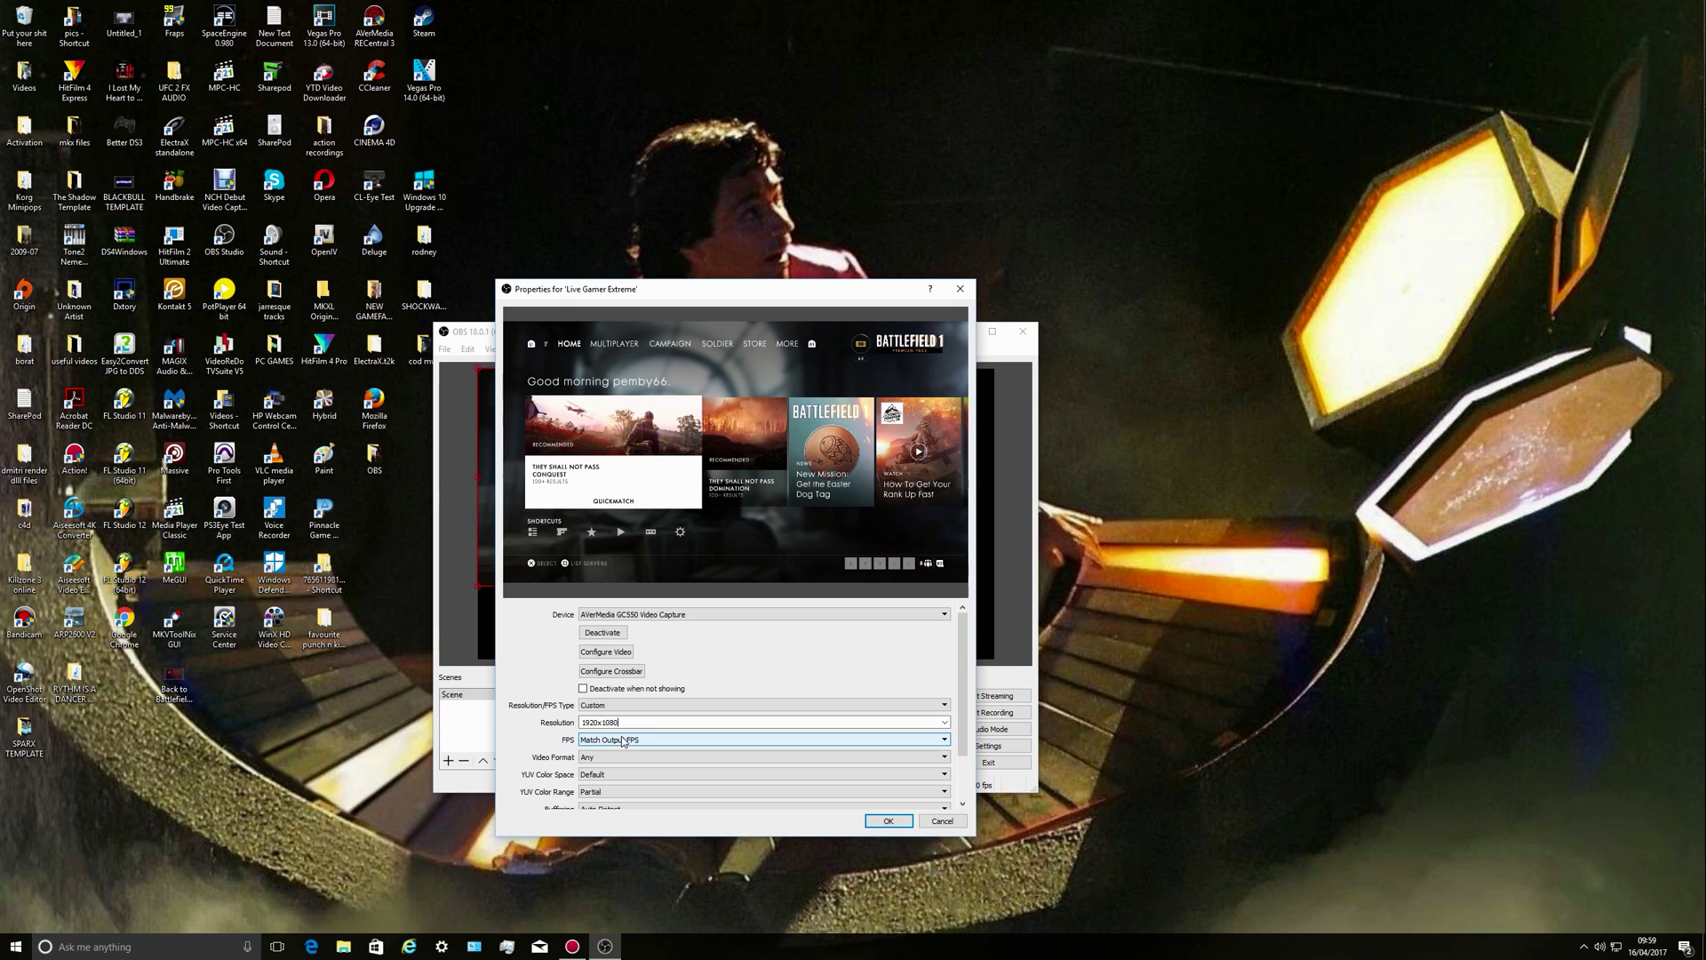
pyautogui.click(646, 741)
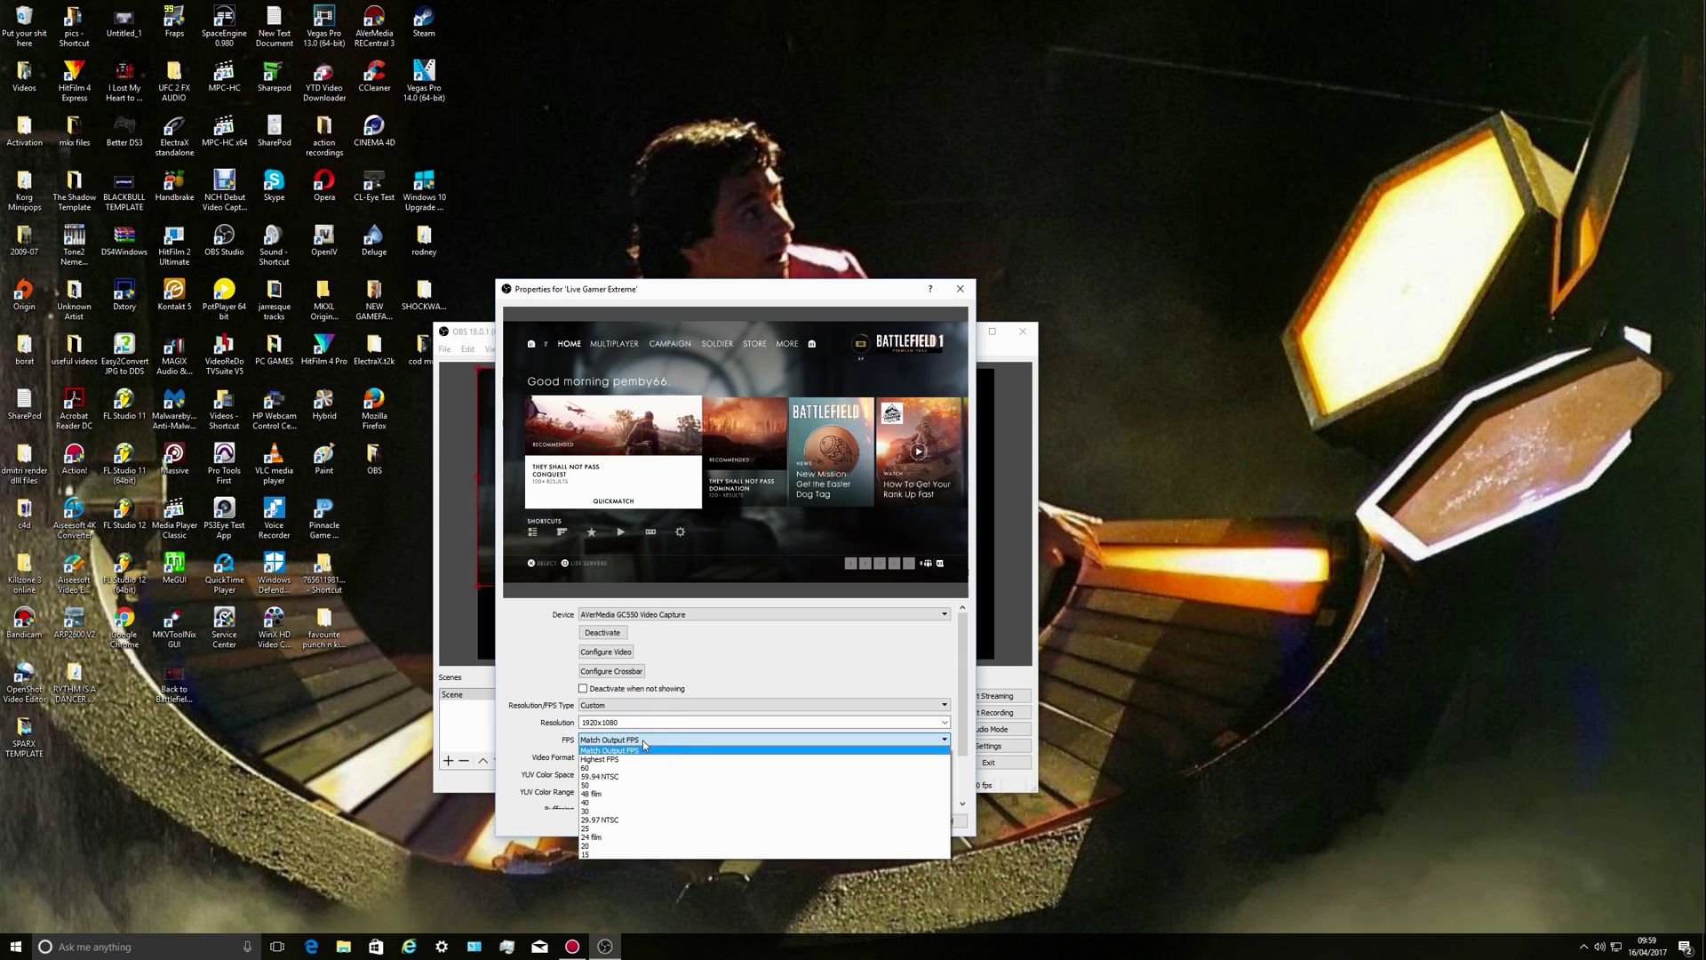
pyautogui.click(602, 760)
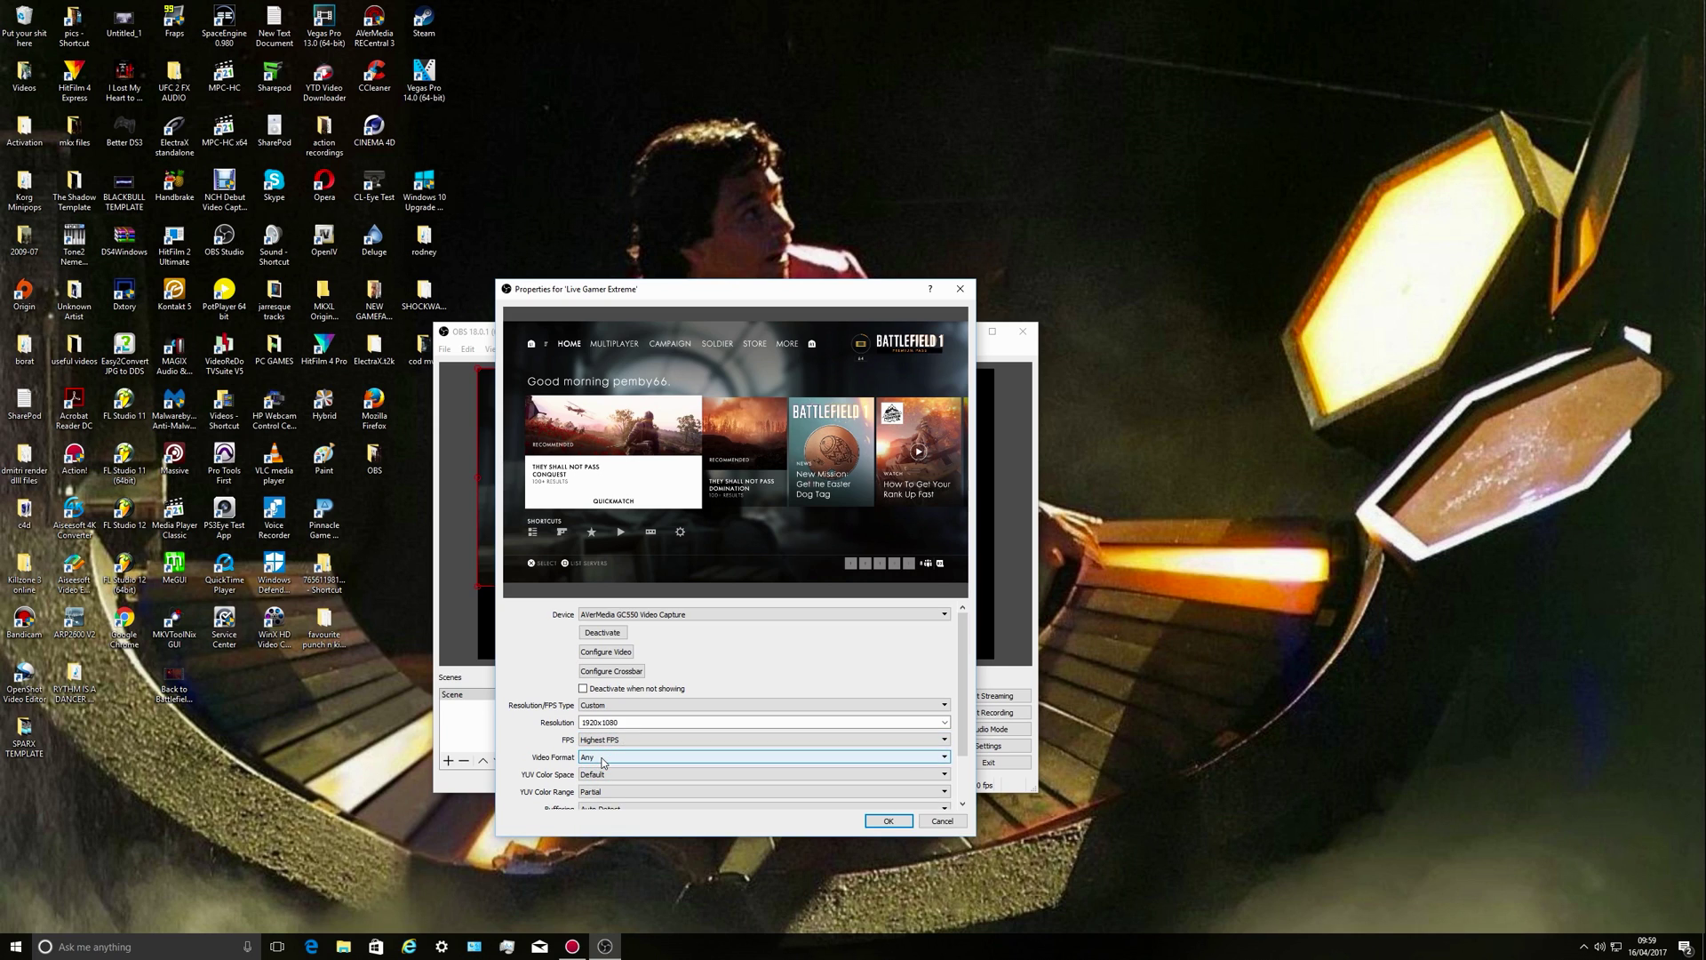
# Set YUY2 video format, 709 colour space and Full range, then apply the properties
pyautogui.click(603, 761)
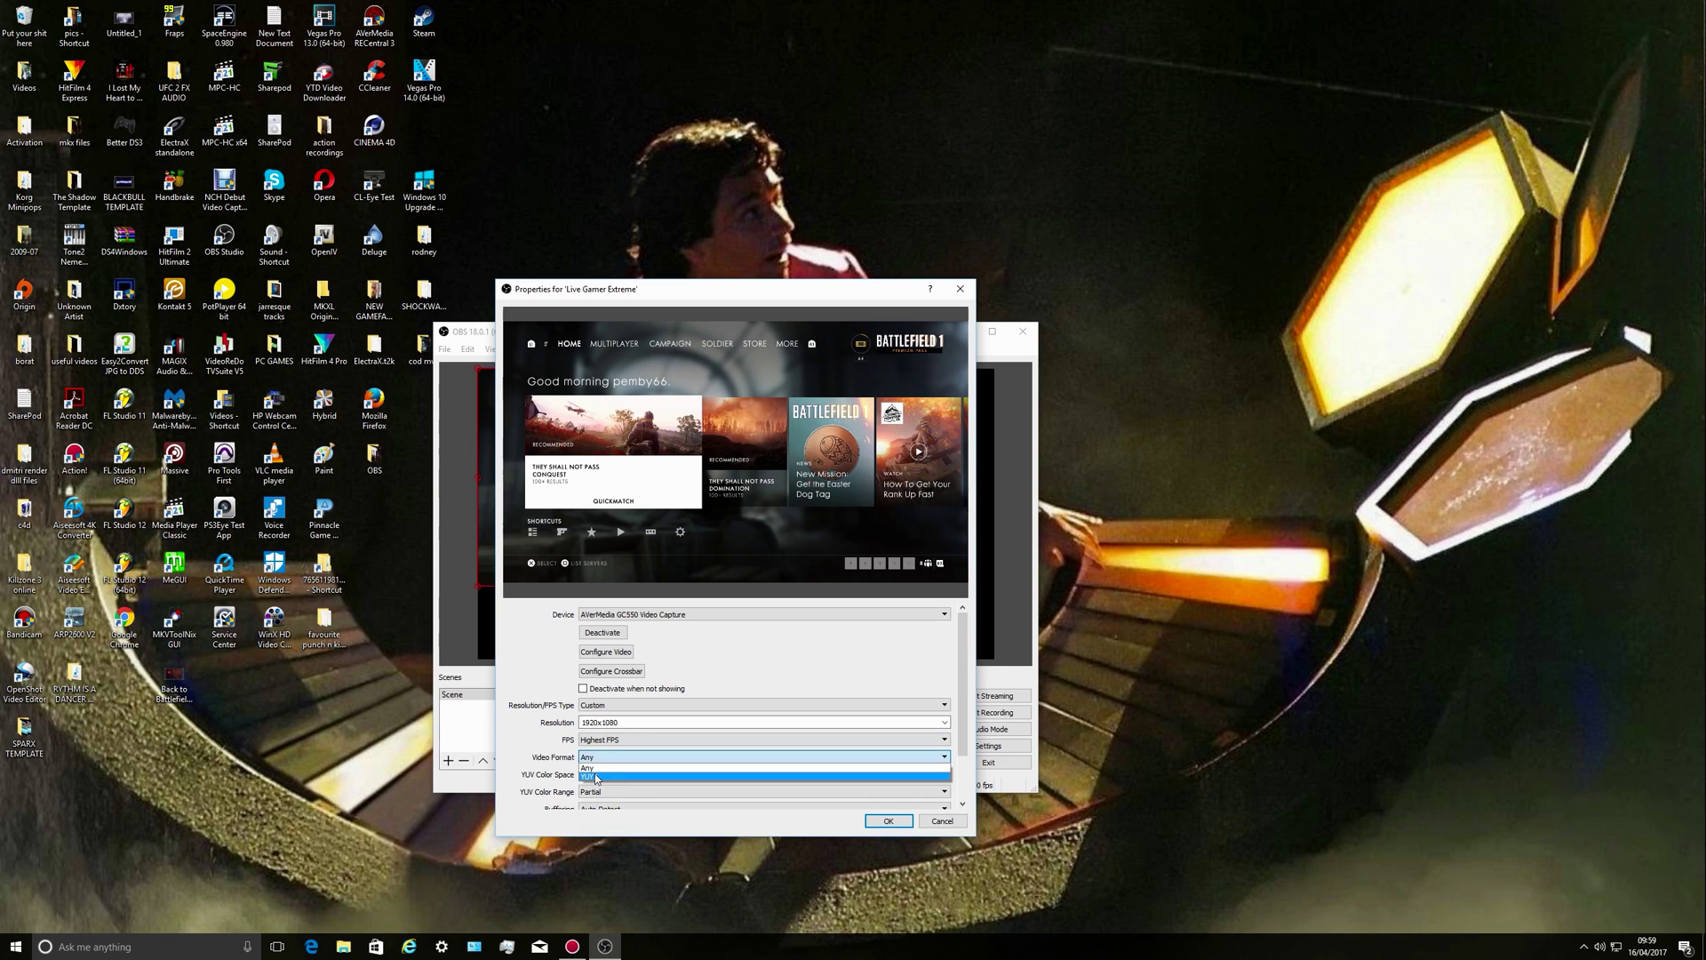
pyautogui.click(806, 775)
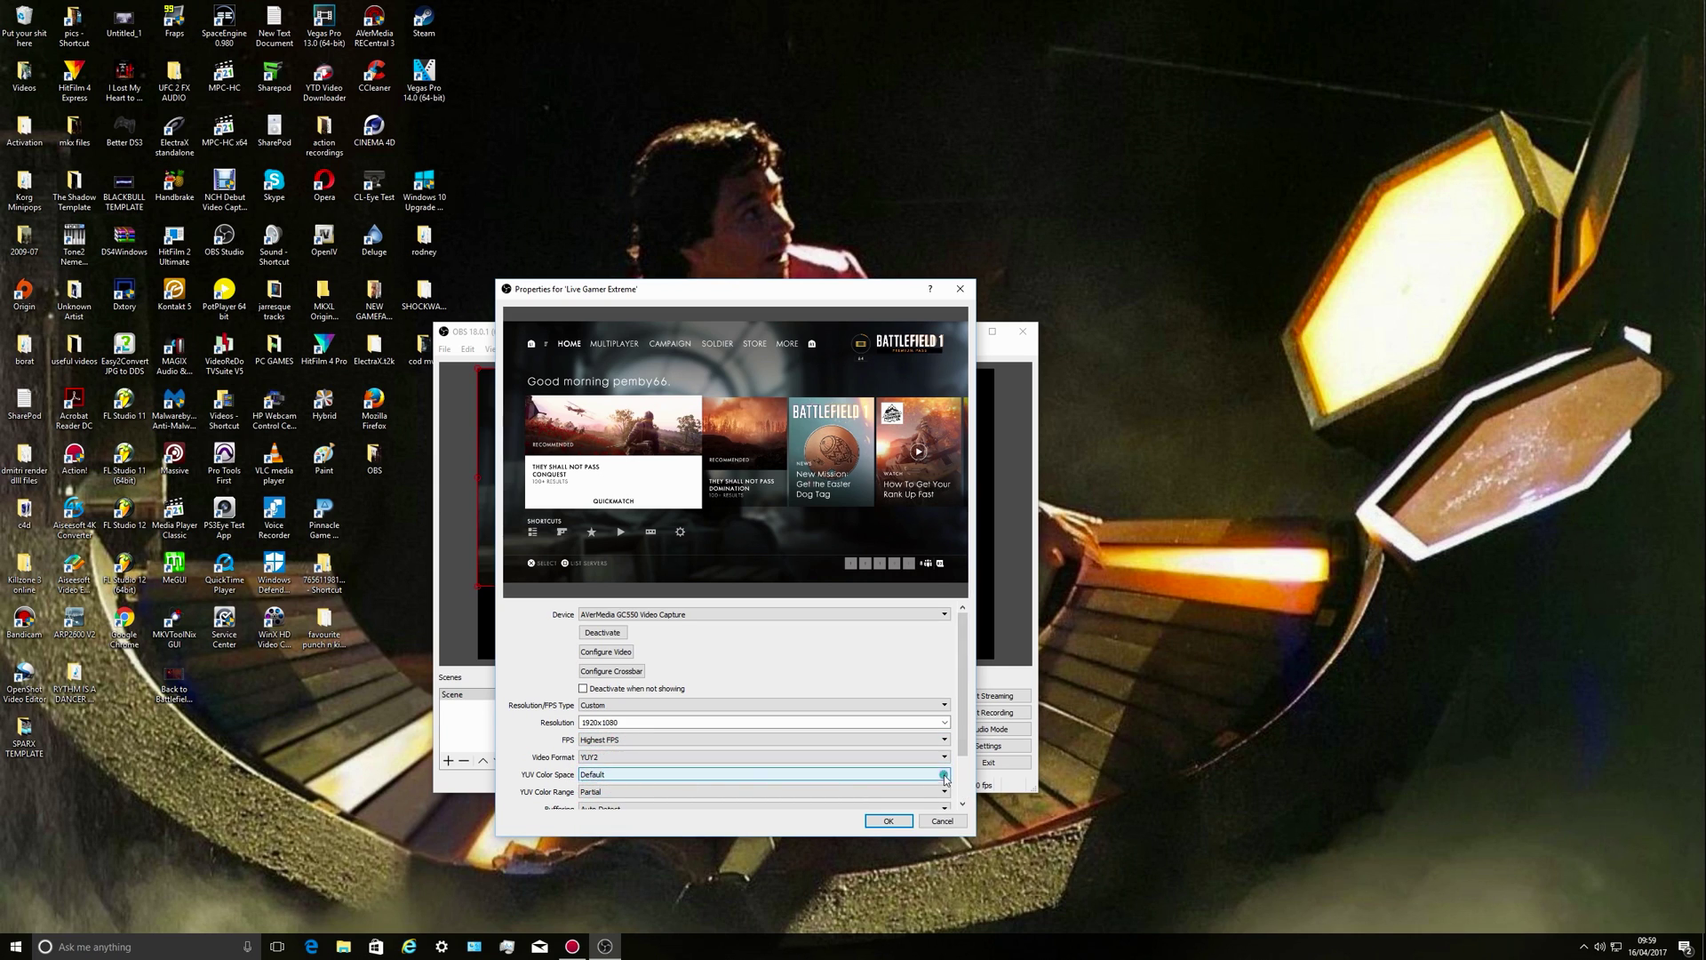
pyautogui.click(805, 775)
pyautogui.click(583, 793)
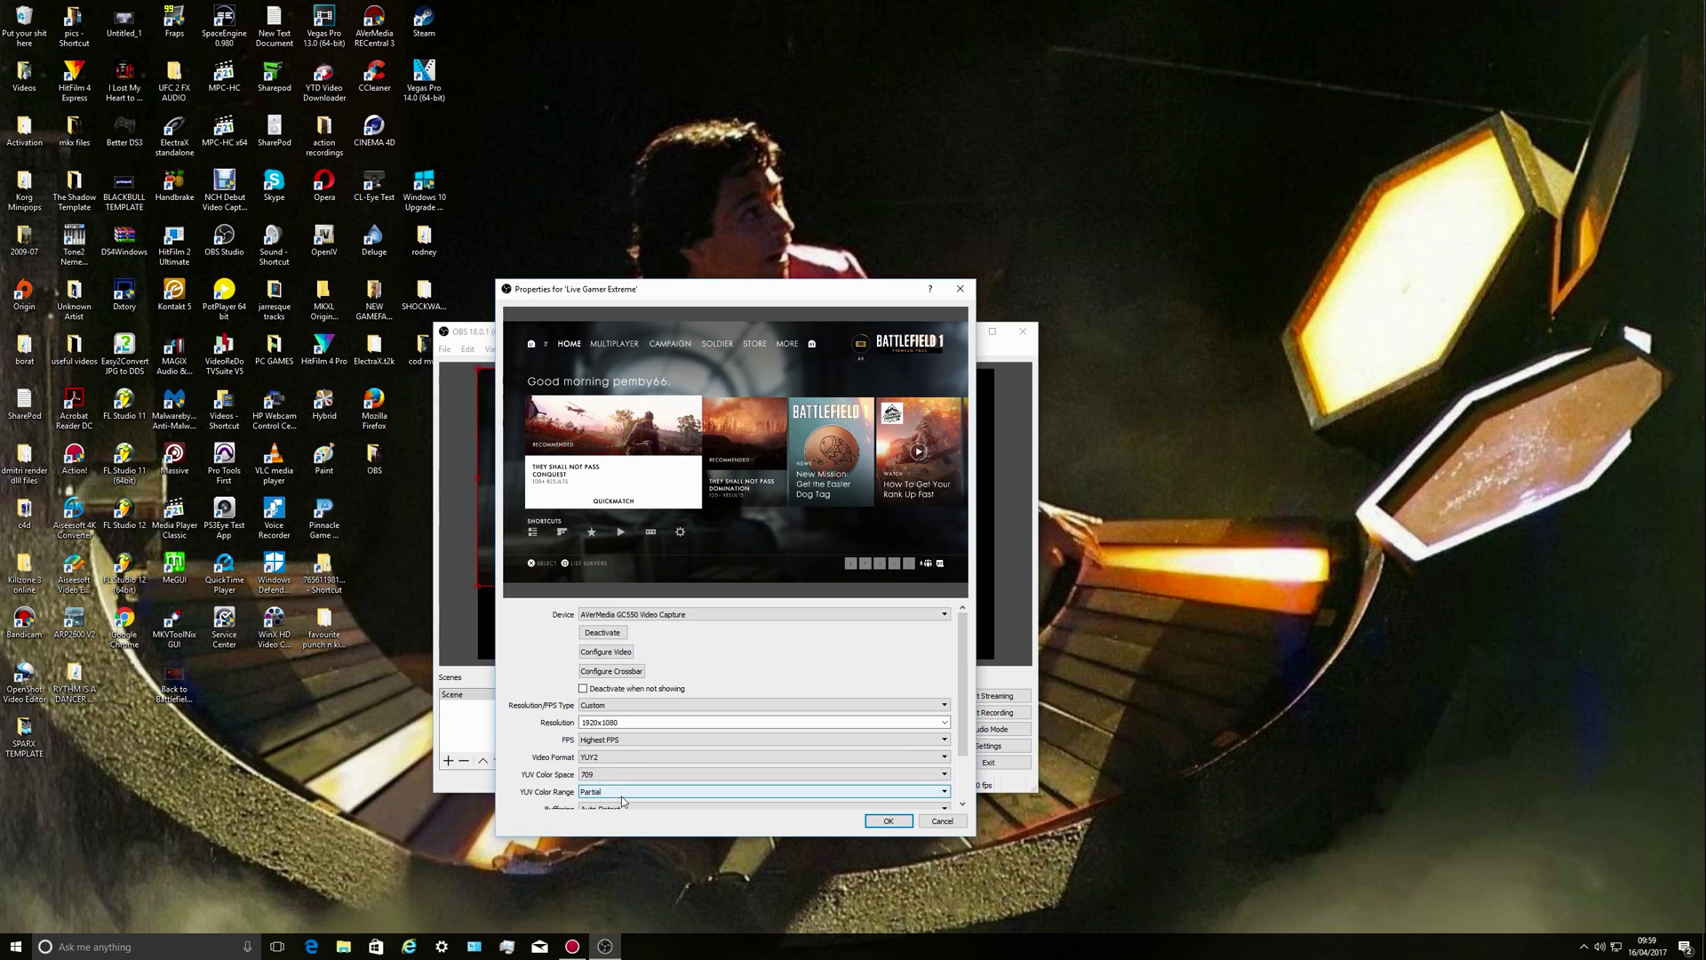
pyautogui.click(931, 792)
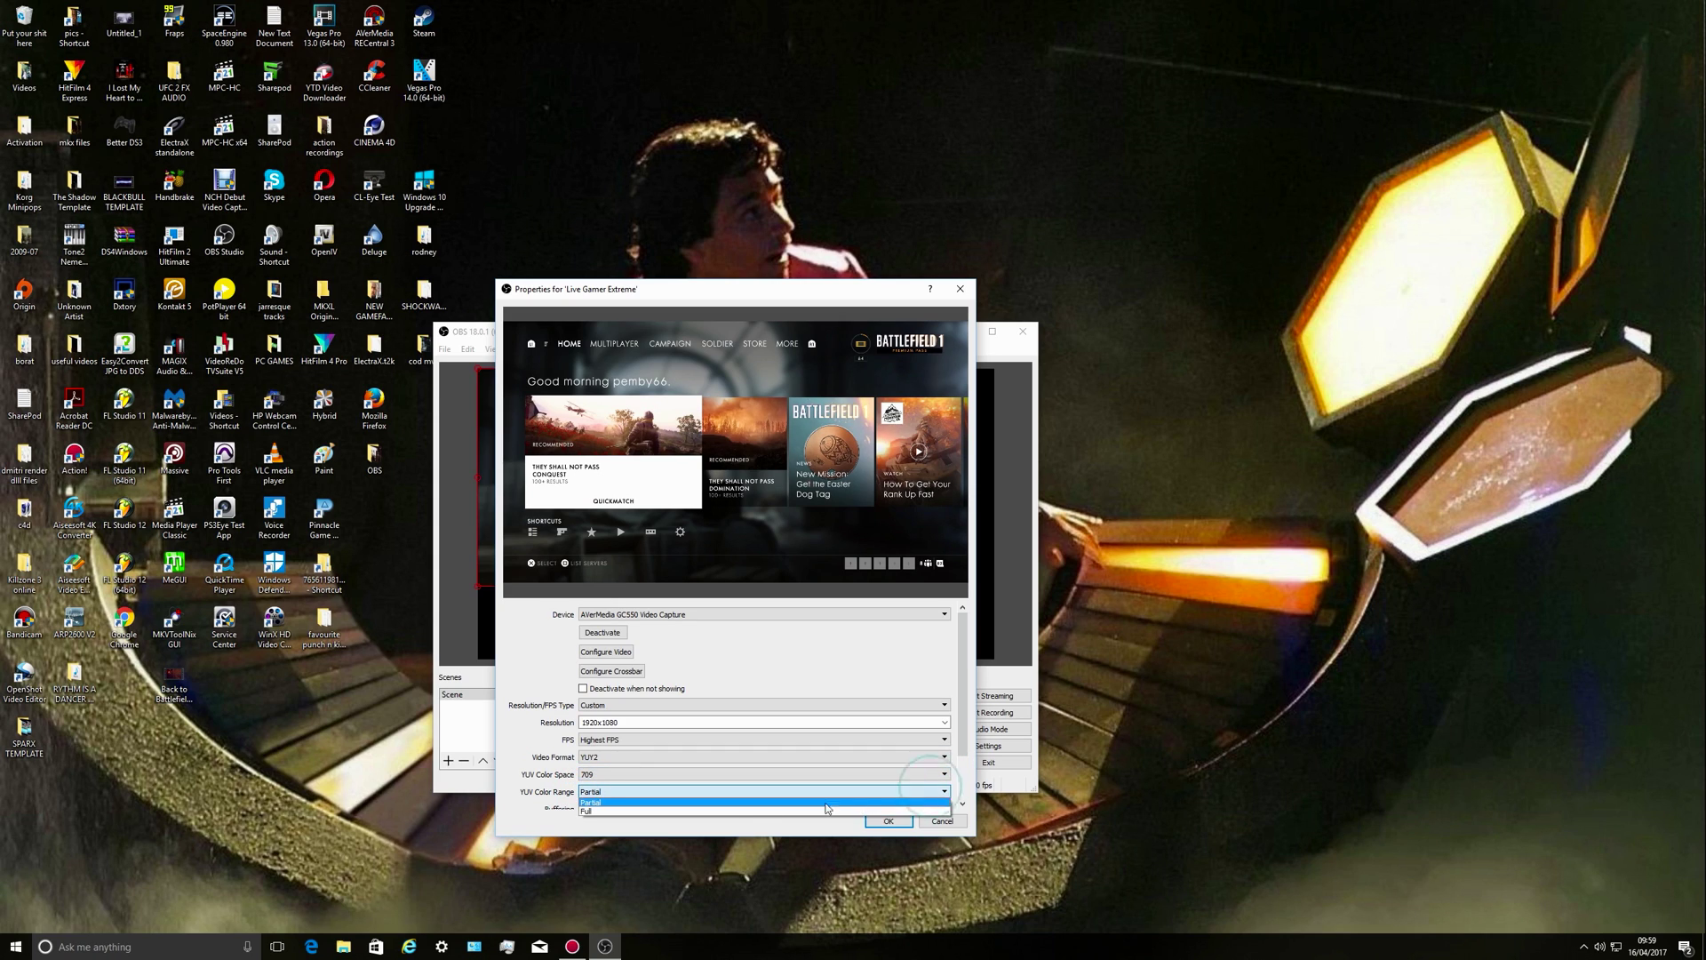
pyautogui.click(591, 814)
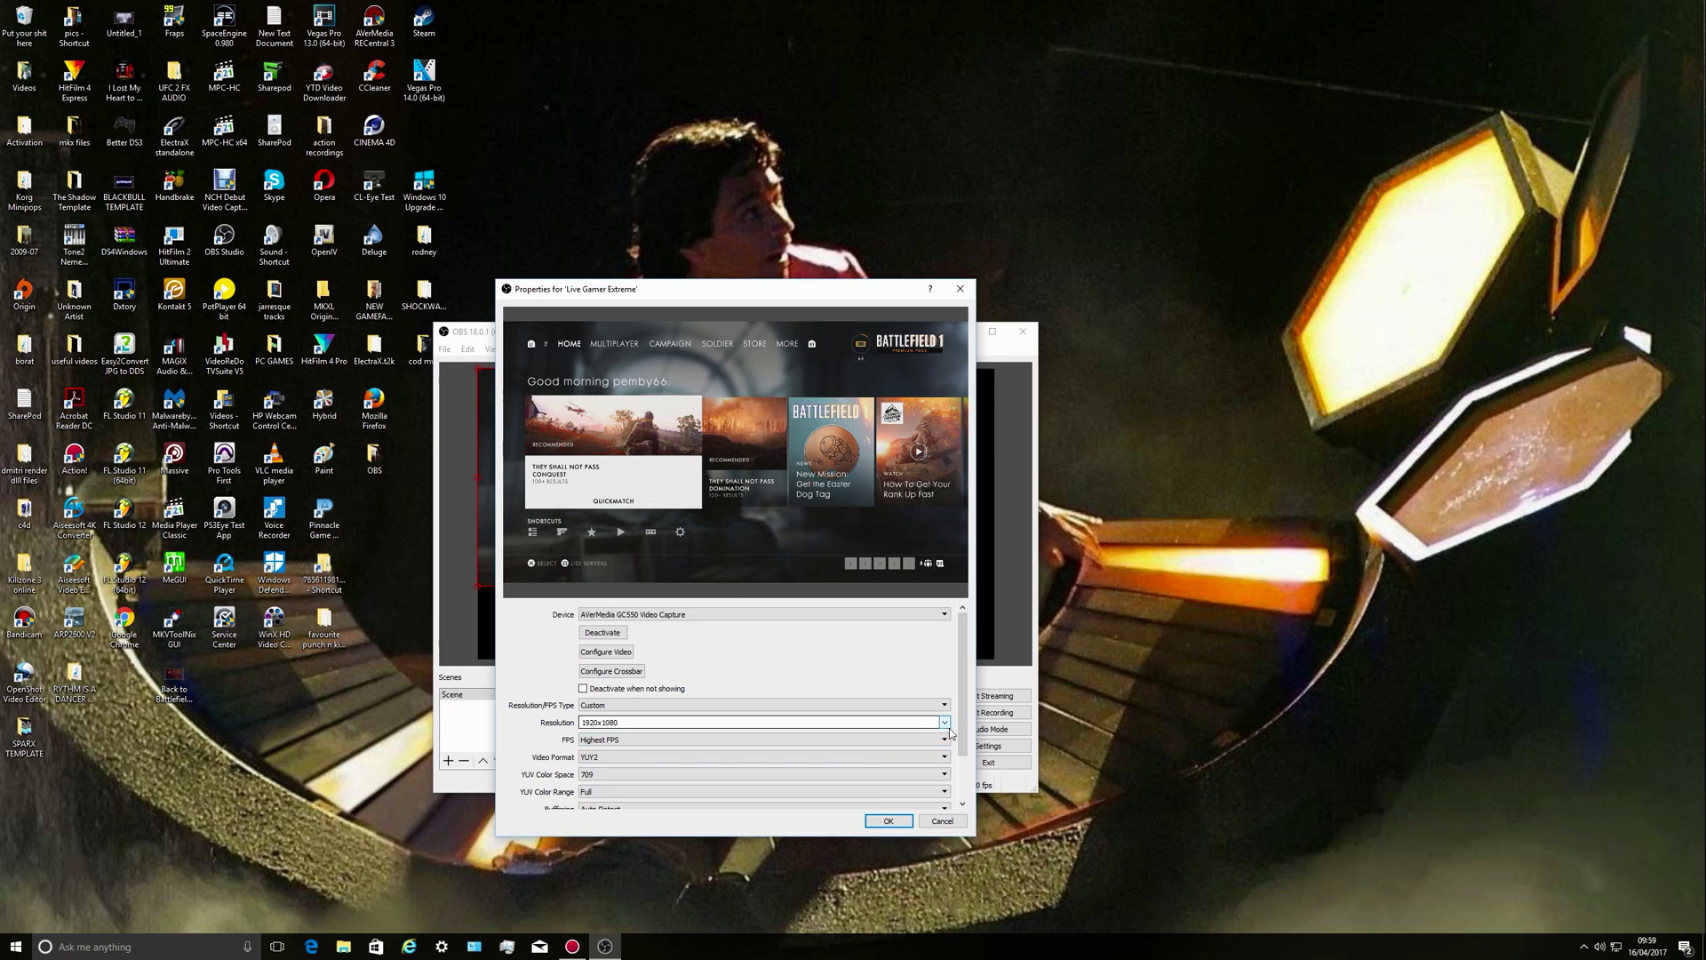
pyautogui.scroll(-3, 947, 733)
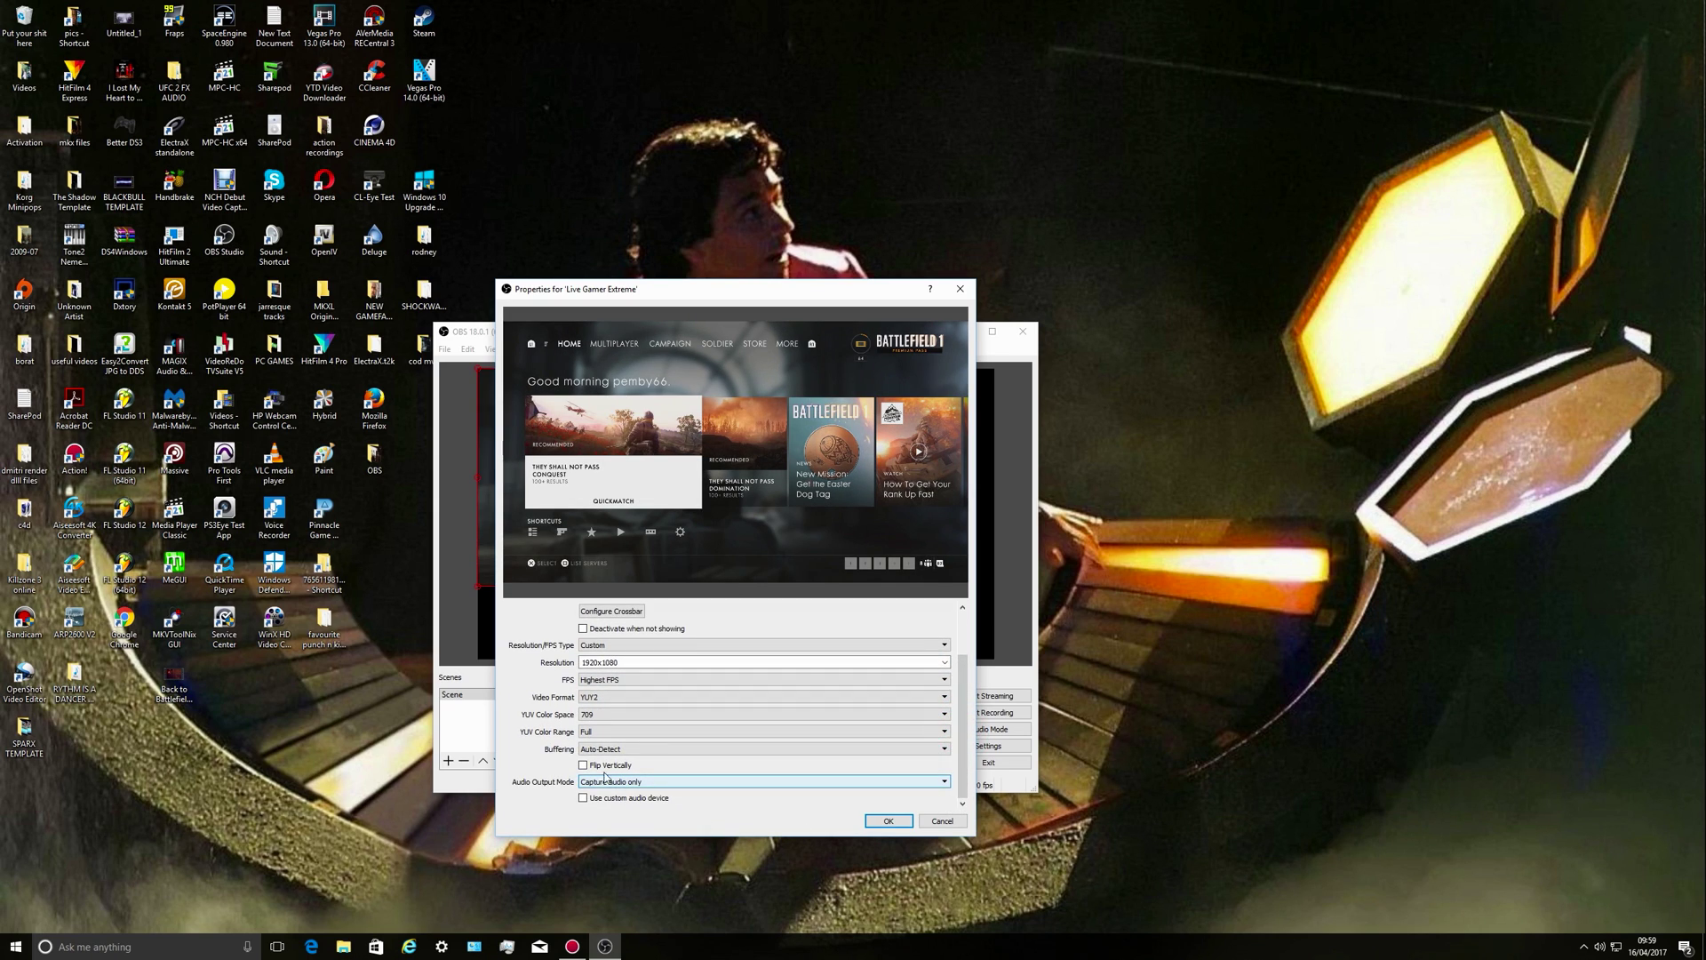
pyautogui.click(886, 820)
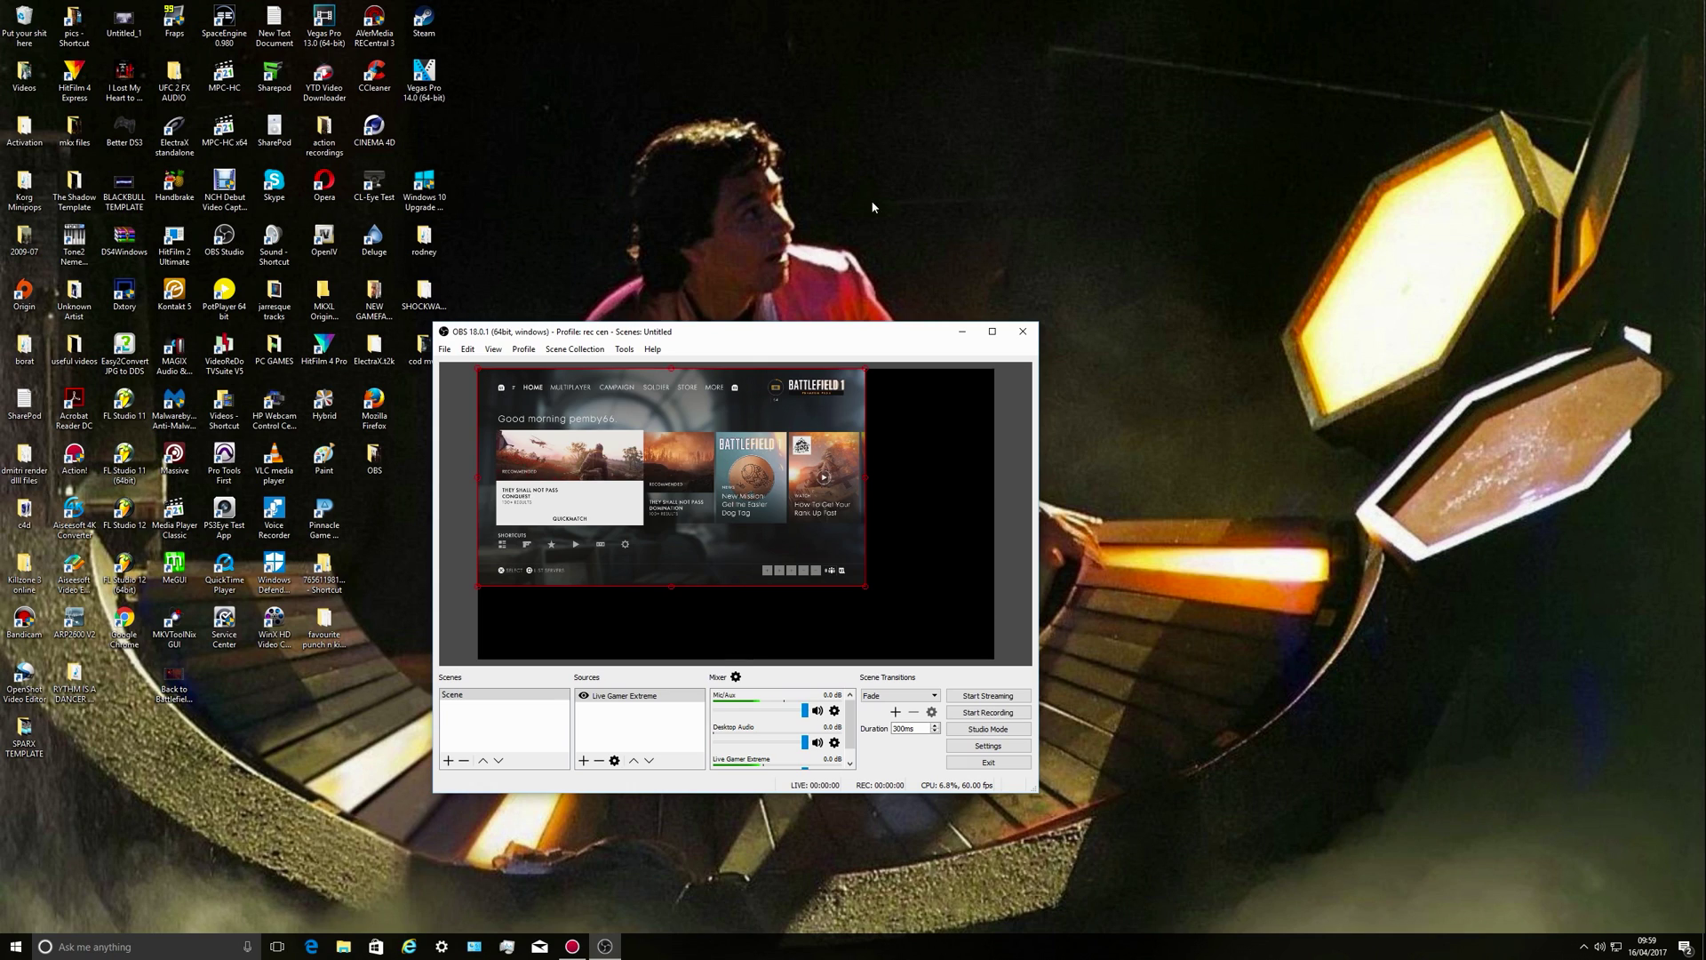
pyautogui.rightClick(1074, 191)
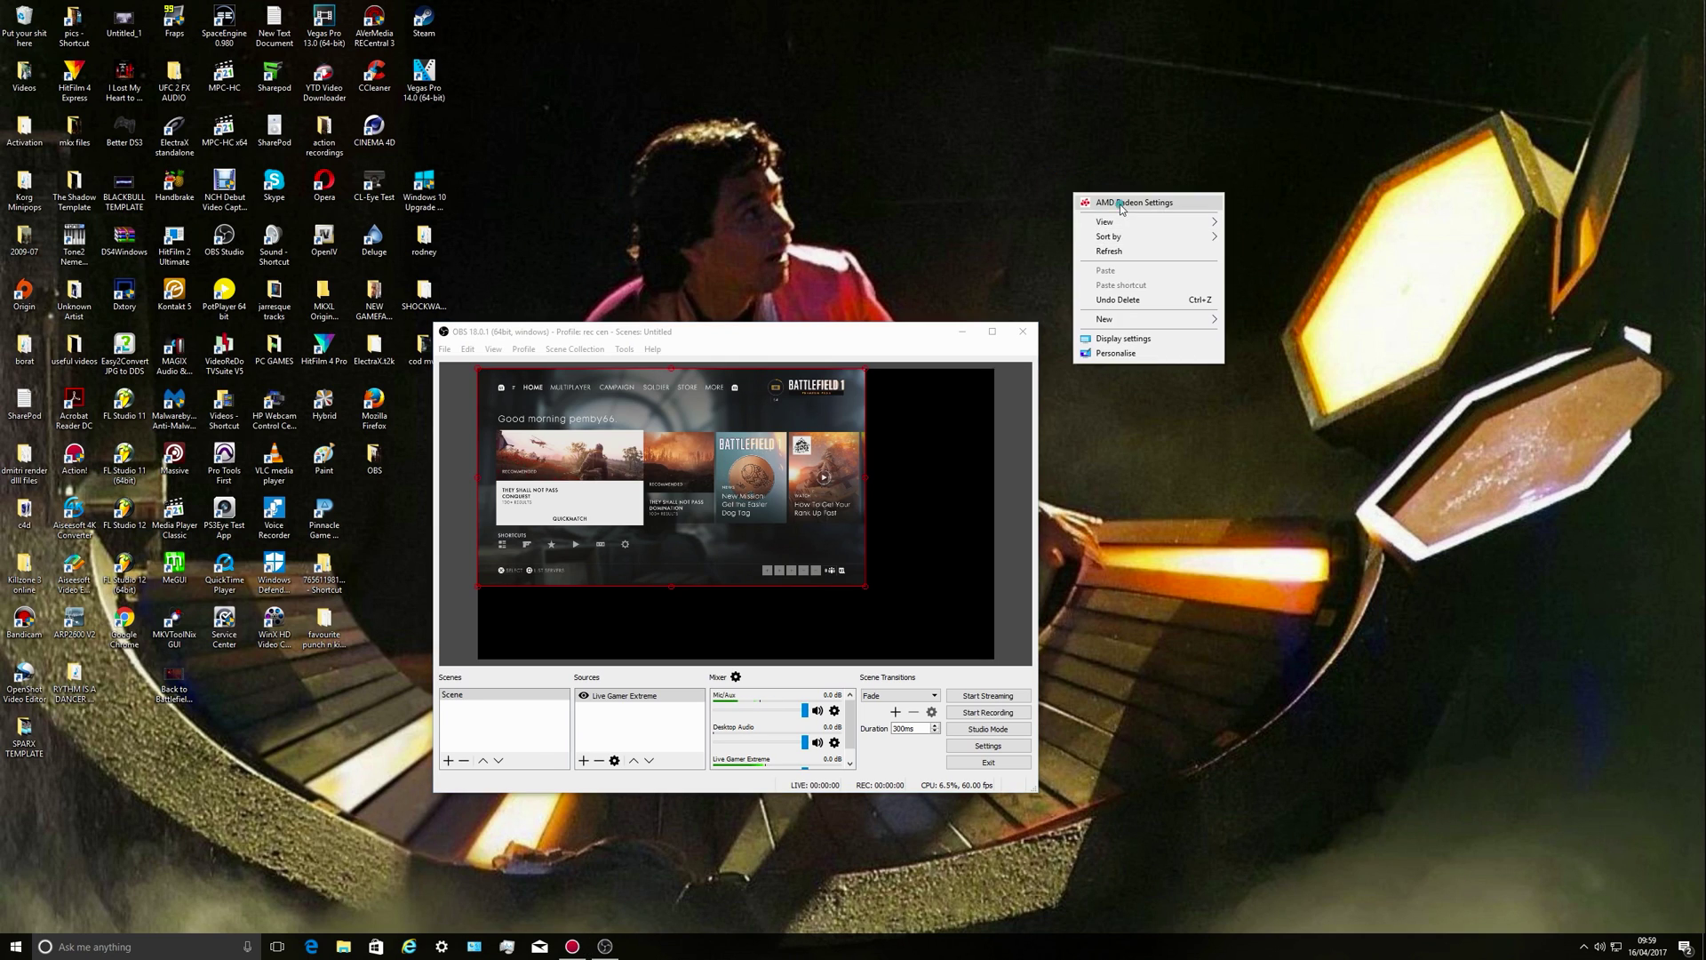
pyautogui.click(1122, 204)
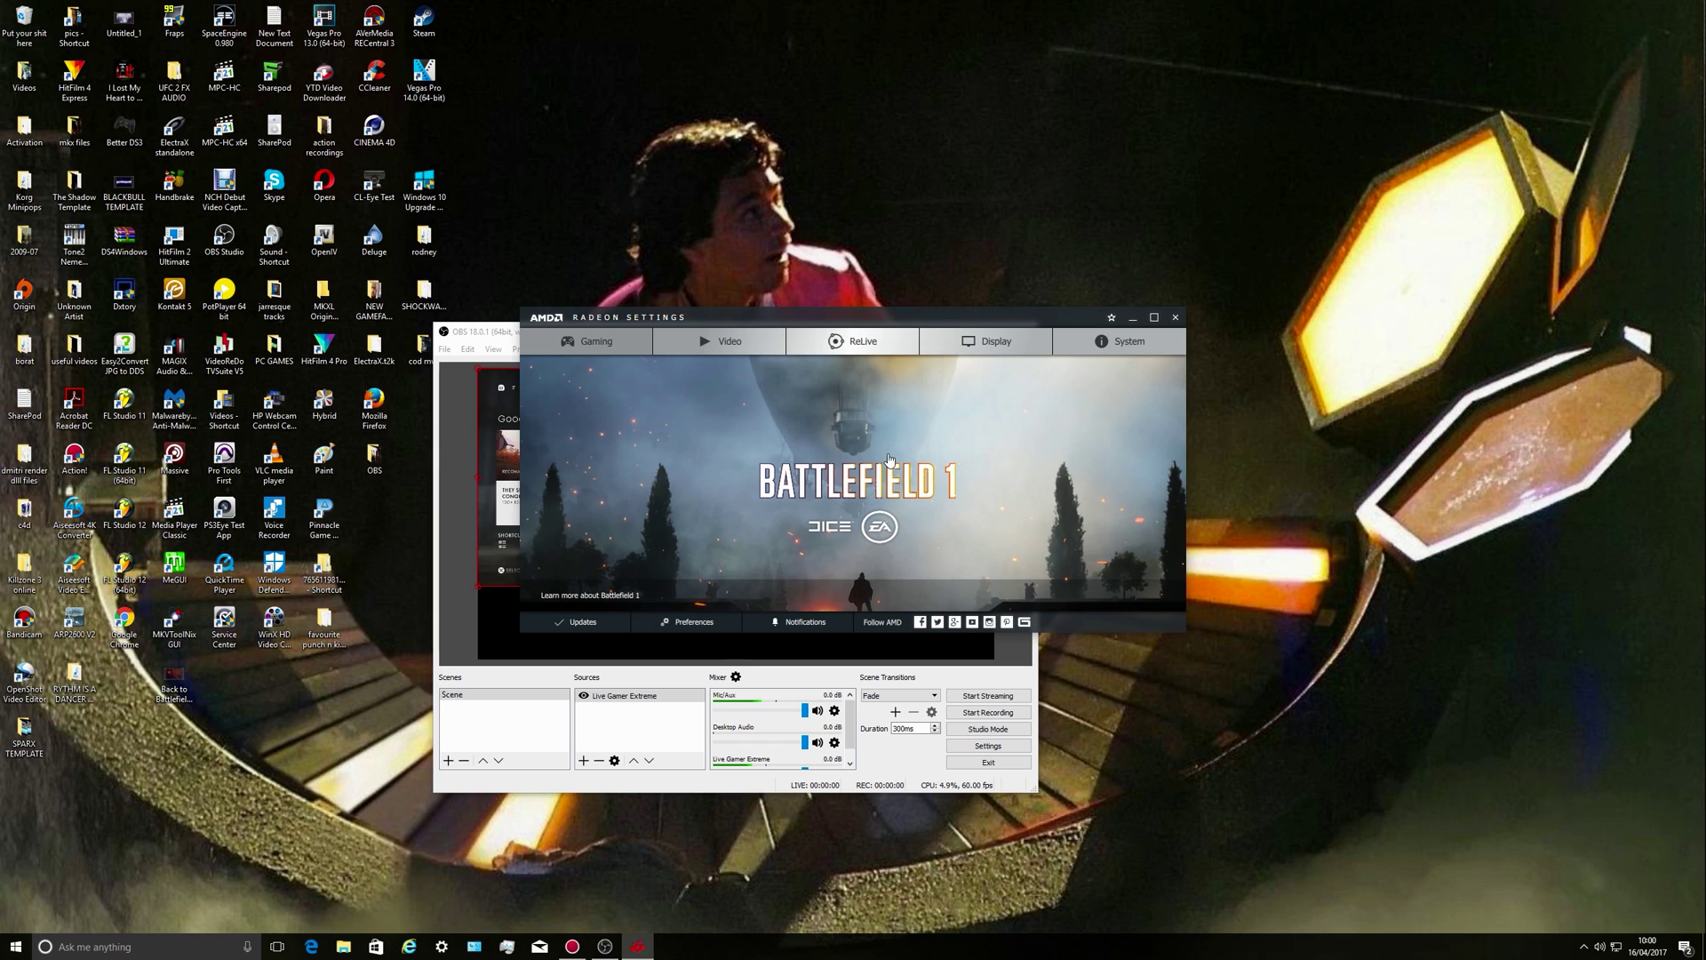
pyautogui.click(1175, 317)
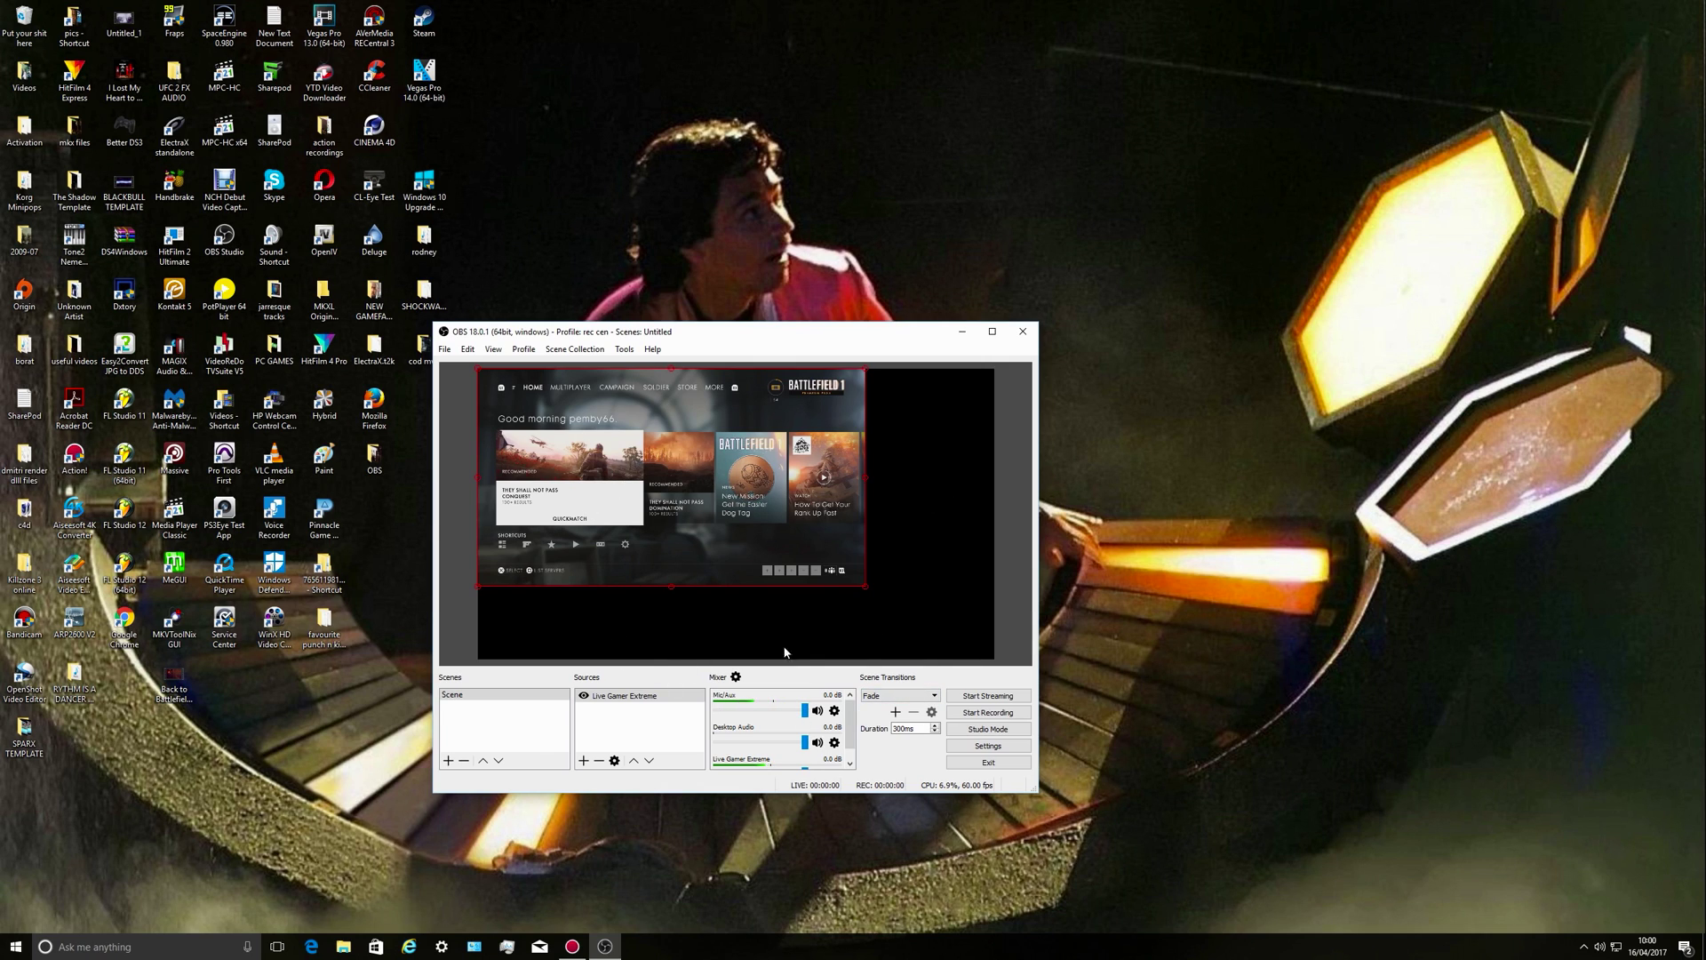
# Apply Transform > Fit to screen to the Live Gamer Extreme capture in the preview
pyautogui.rightClick(760, 532)
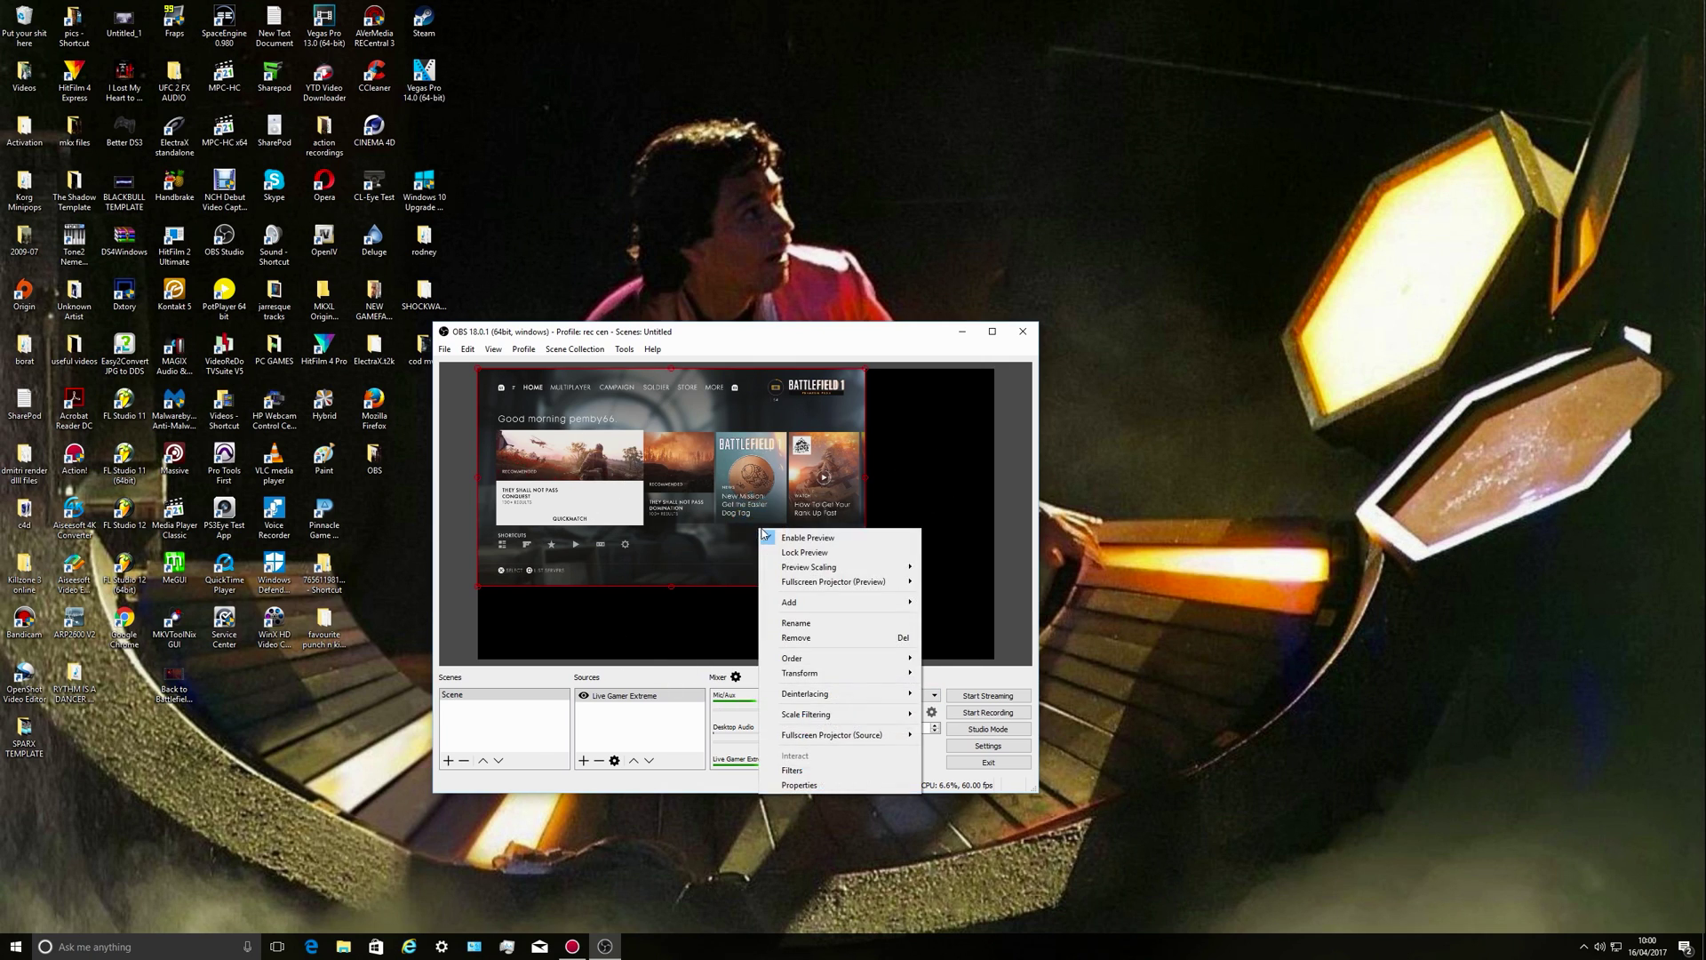
pyautogui.moveTo(814, 678)
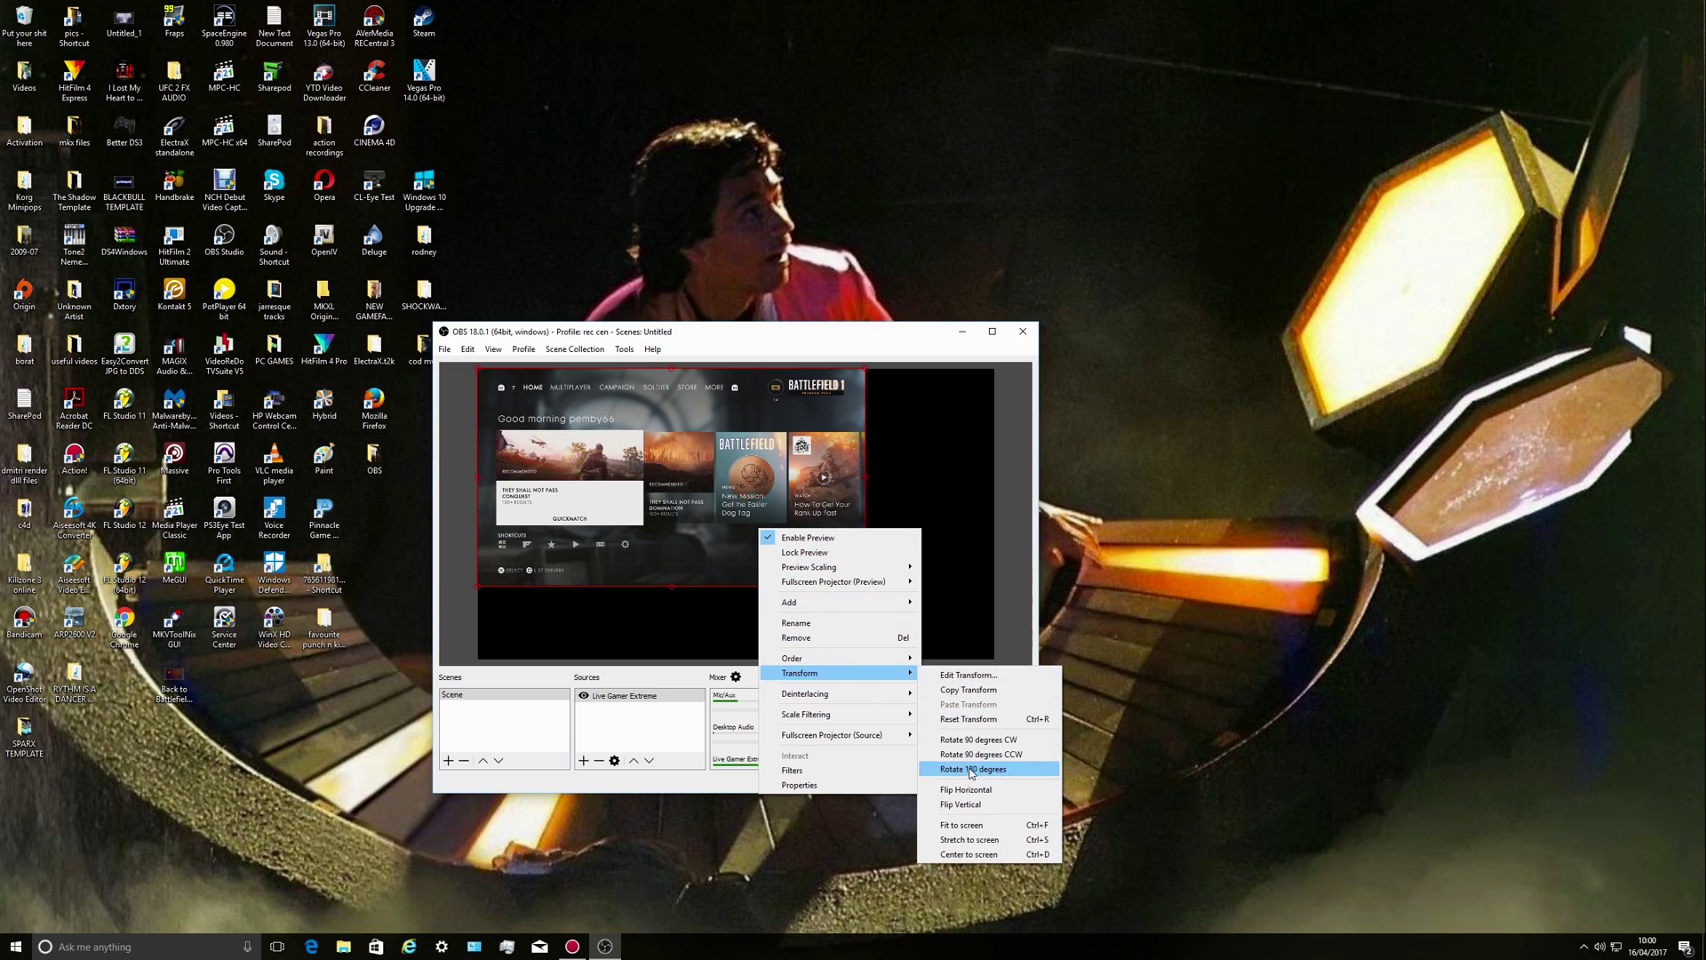
pyautogui.click(967, 826)
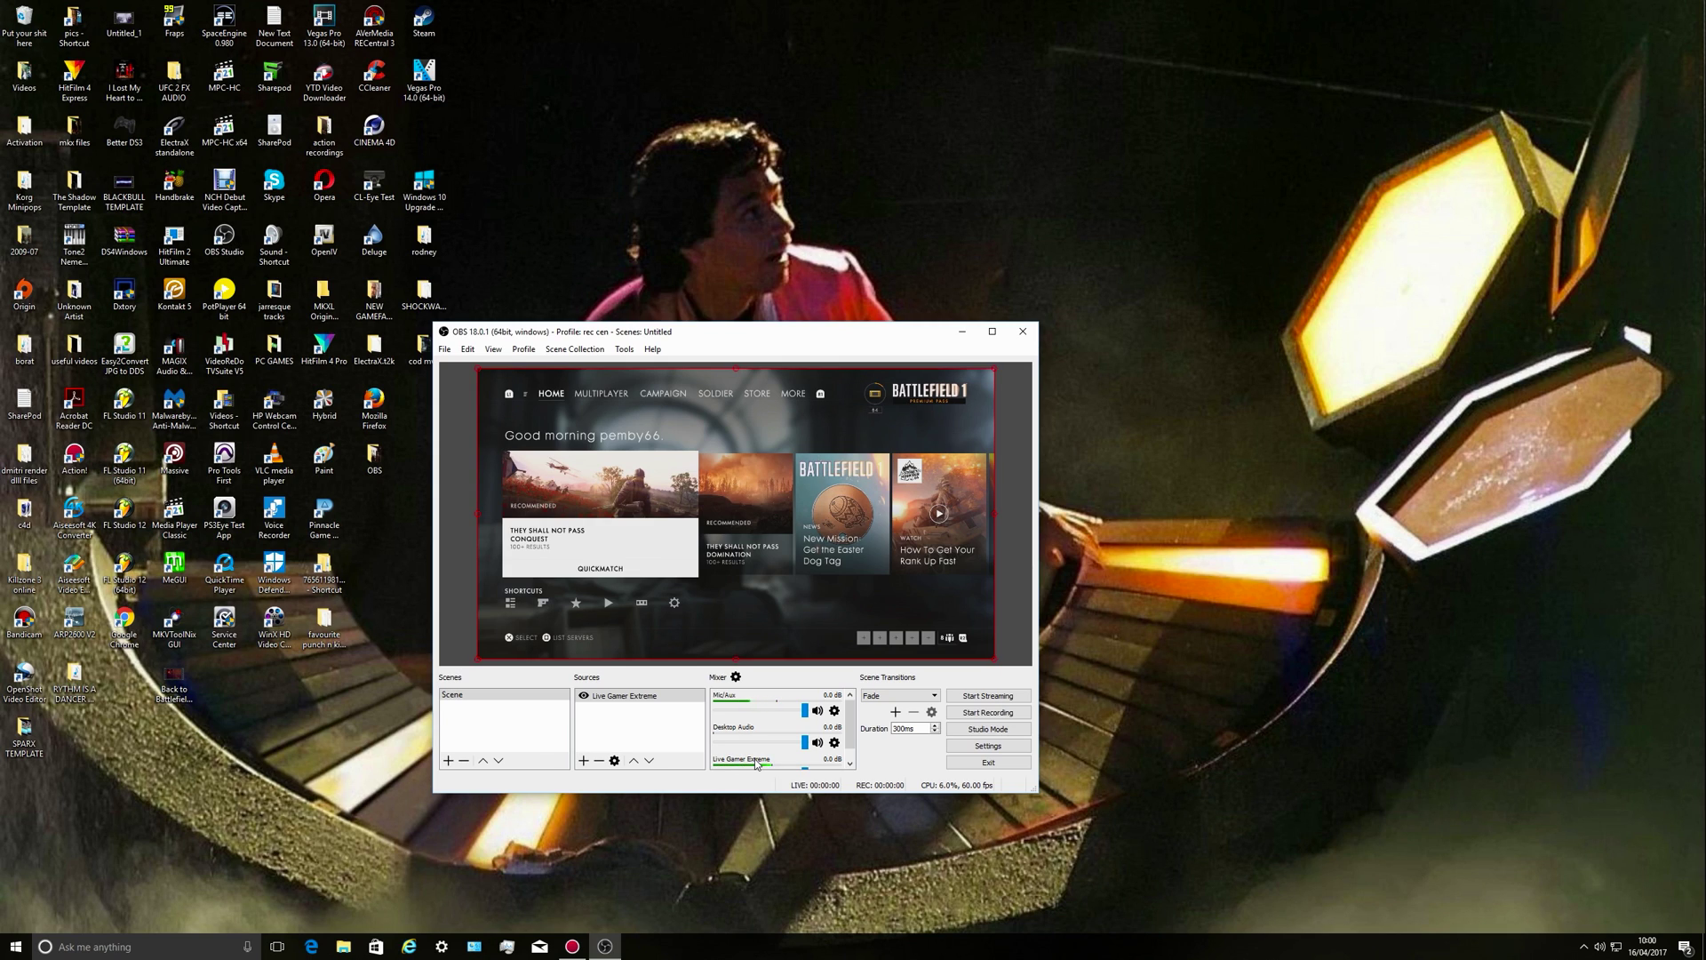
# In Advanced Audio Properties, leave Live Gamer Extreme monitoring at Monitor Off
pyautogui.click(468, 348)
pyautogui.click(488, 431)
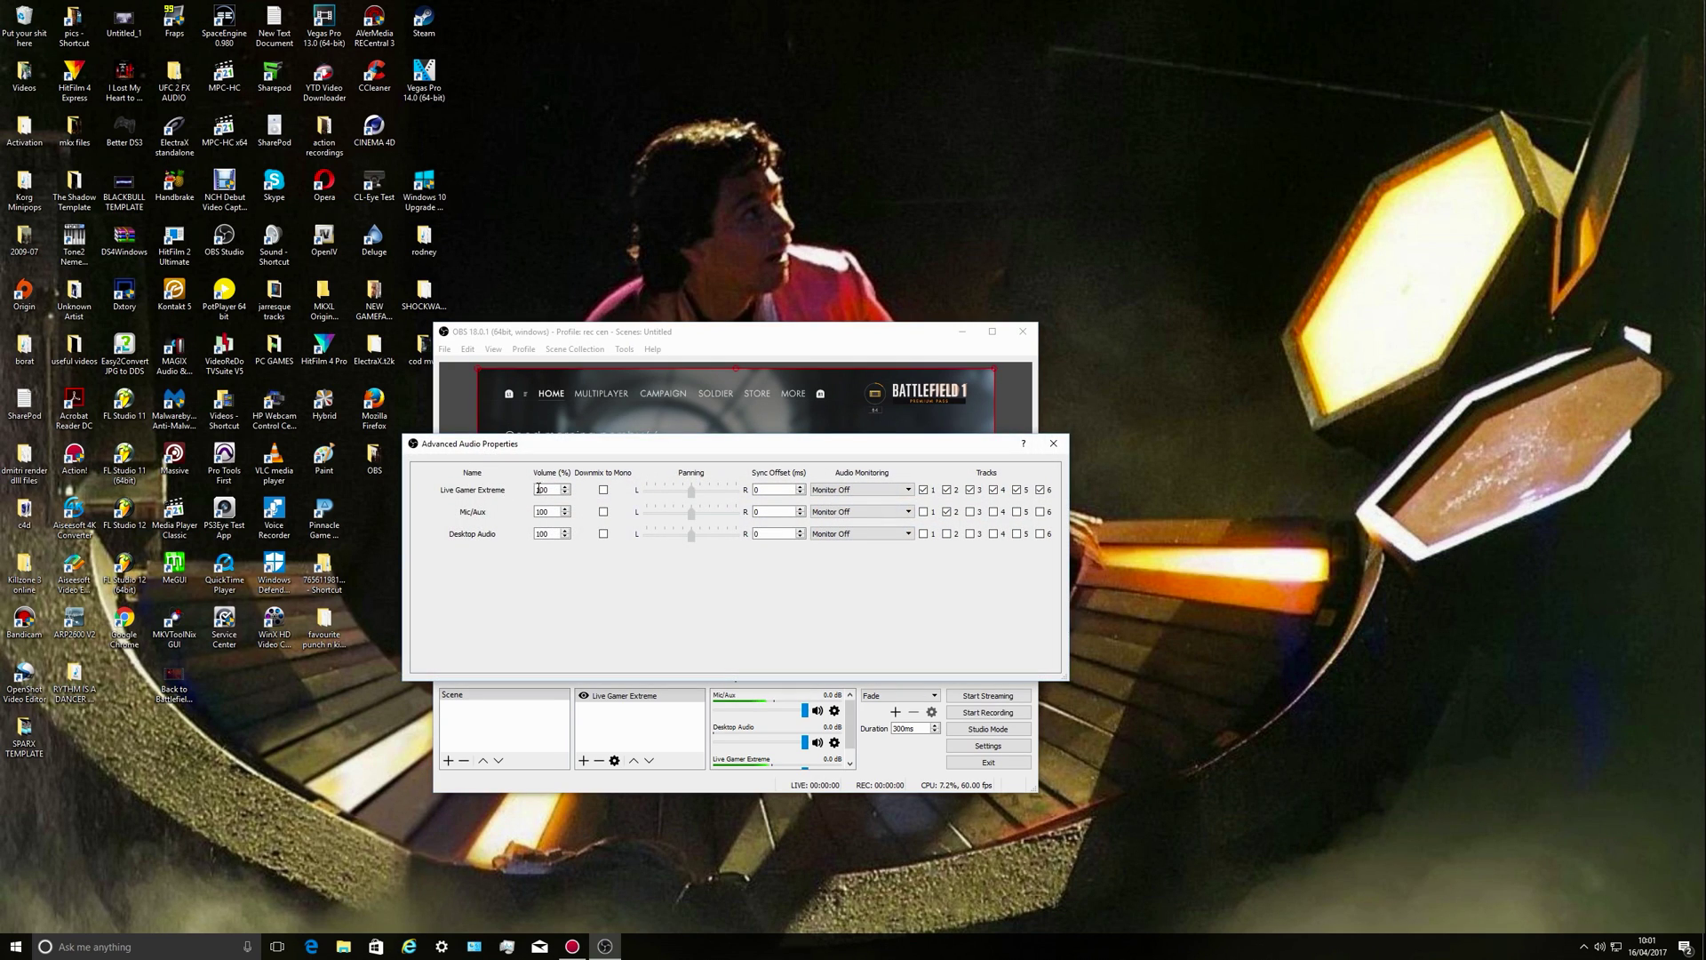
pyautogui.click(909, 492)
pyautogui.click(871, 521)
pyautogui.click(909, 492)
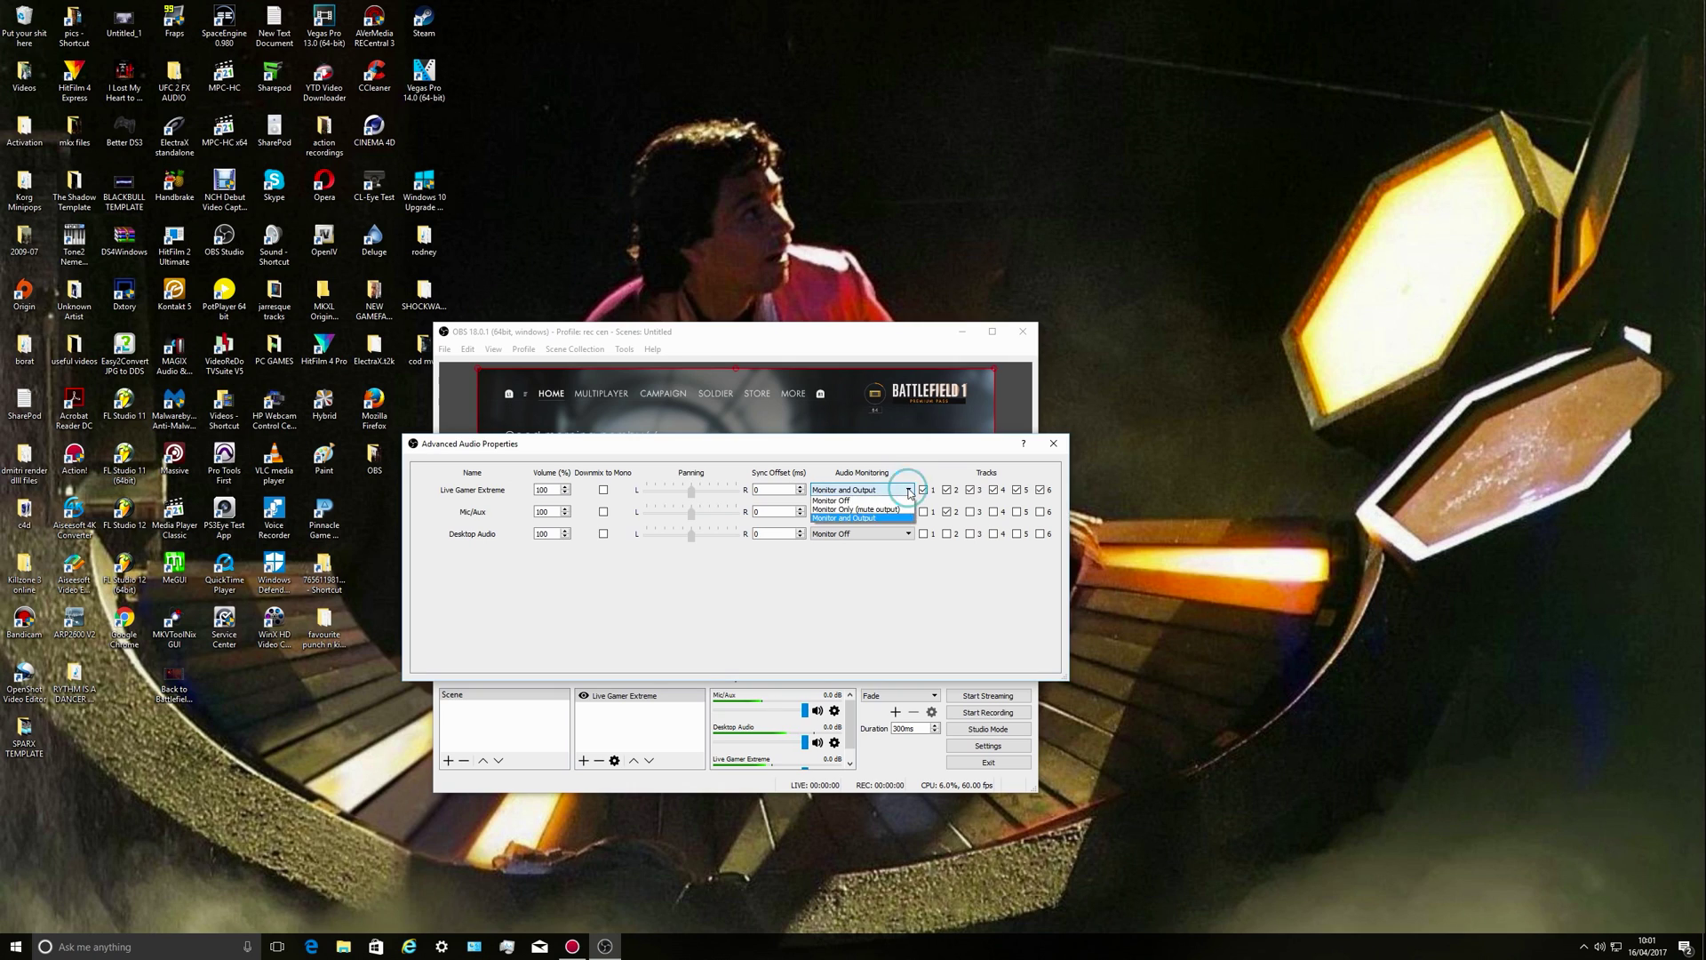
pyautogui.click(835, 500)
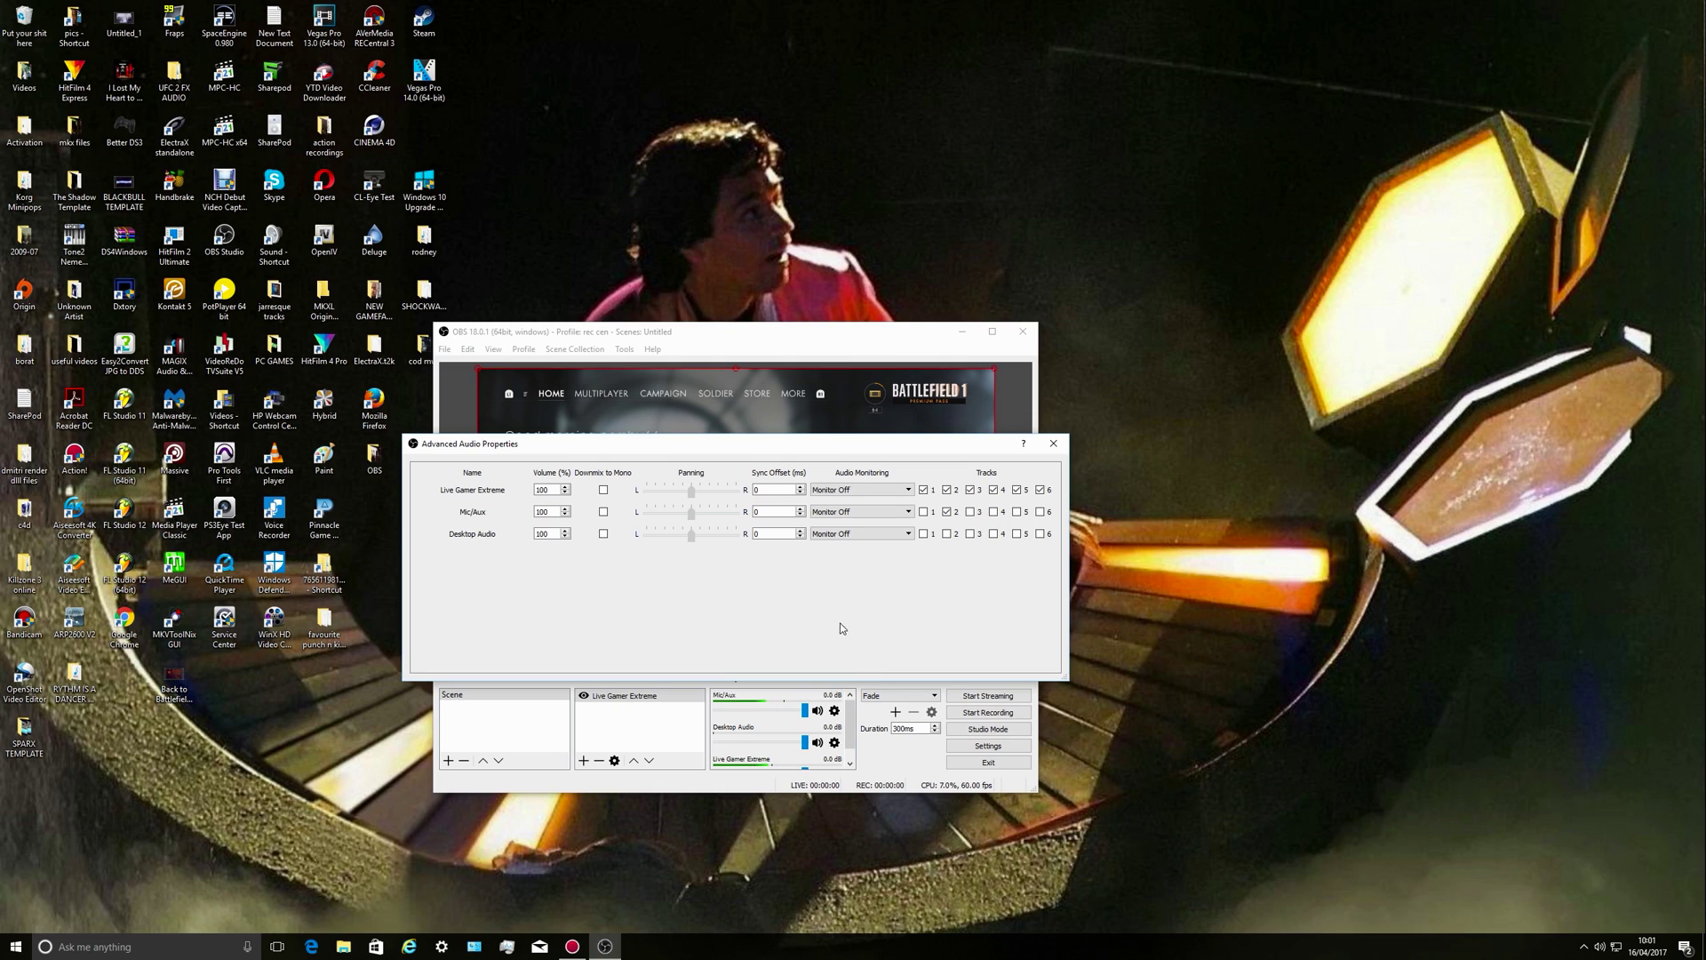
pyautogui.click(853, 490)
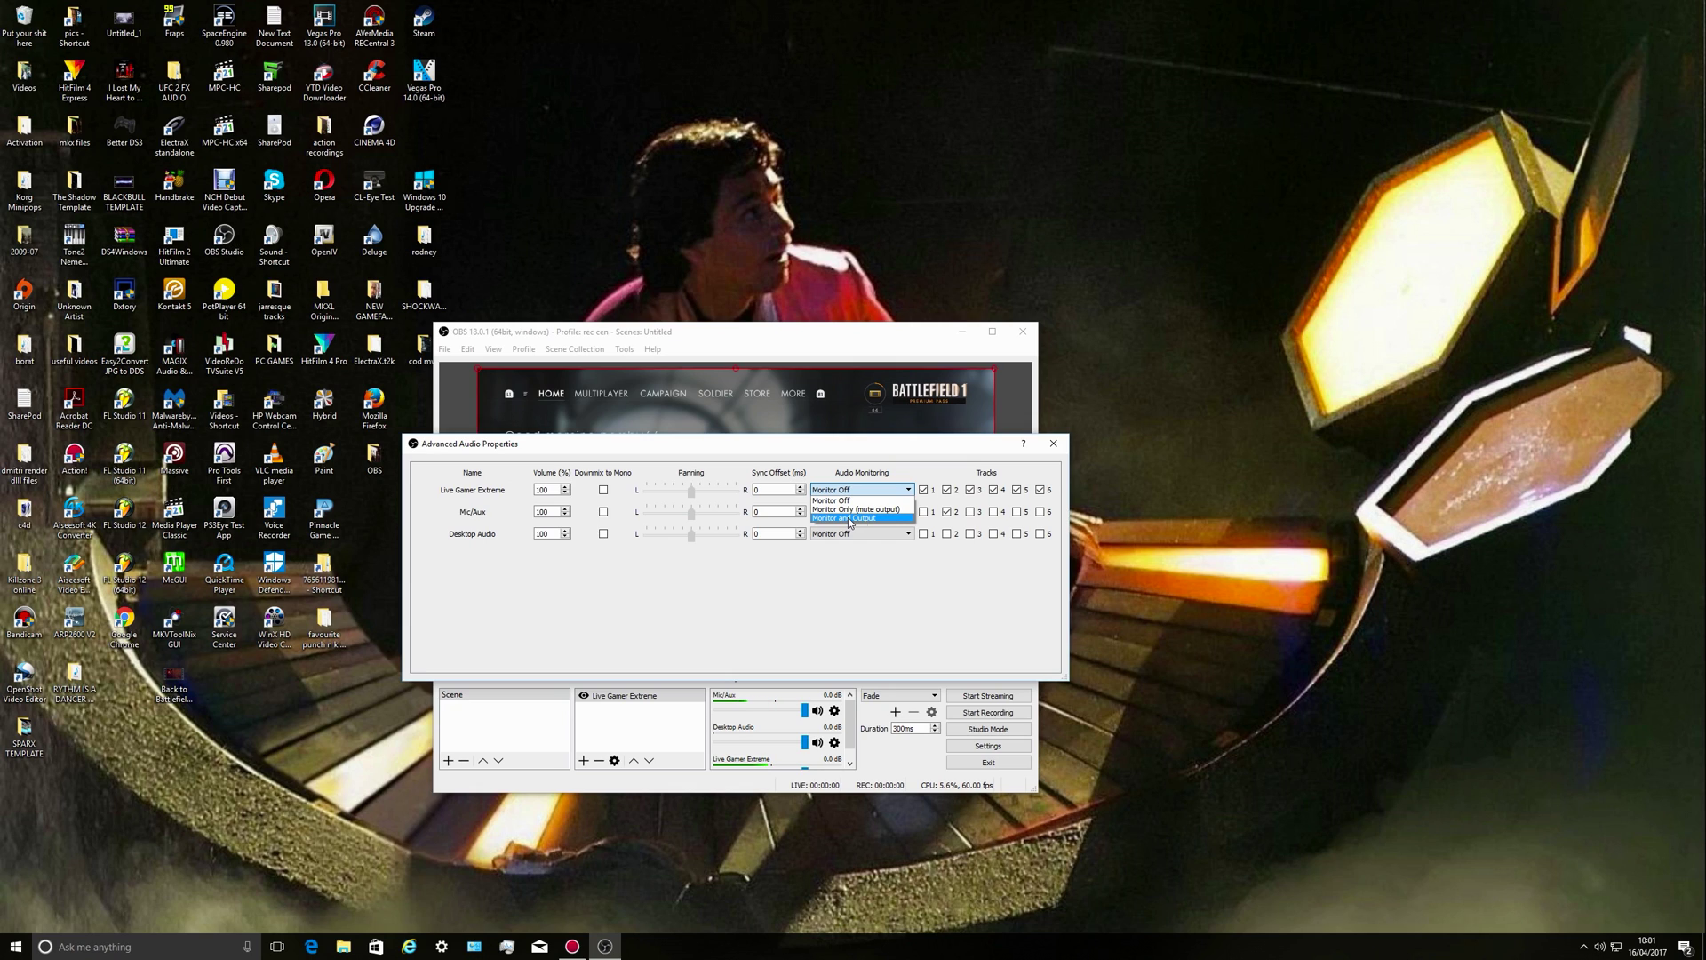
pyautogui.click(934, 573)
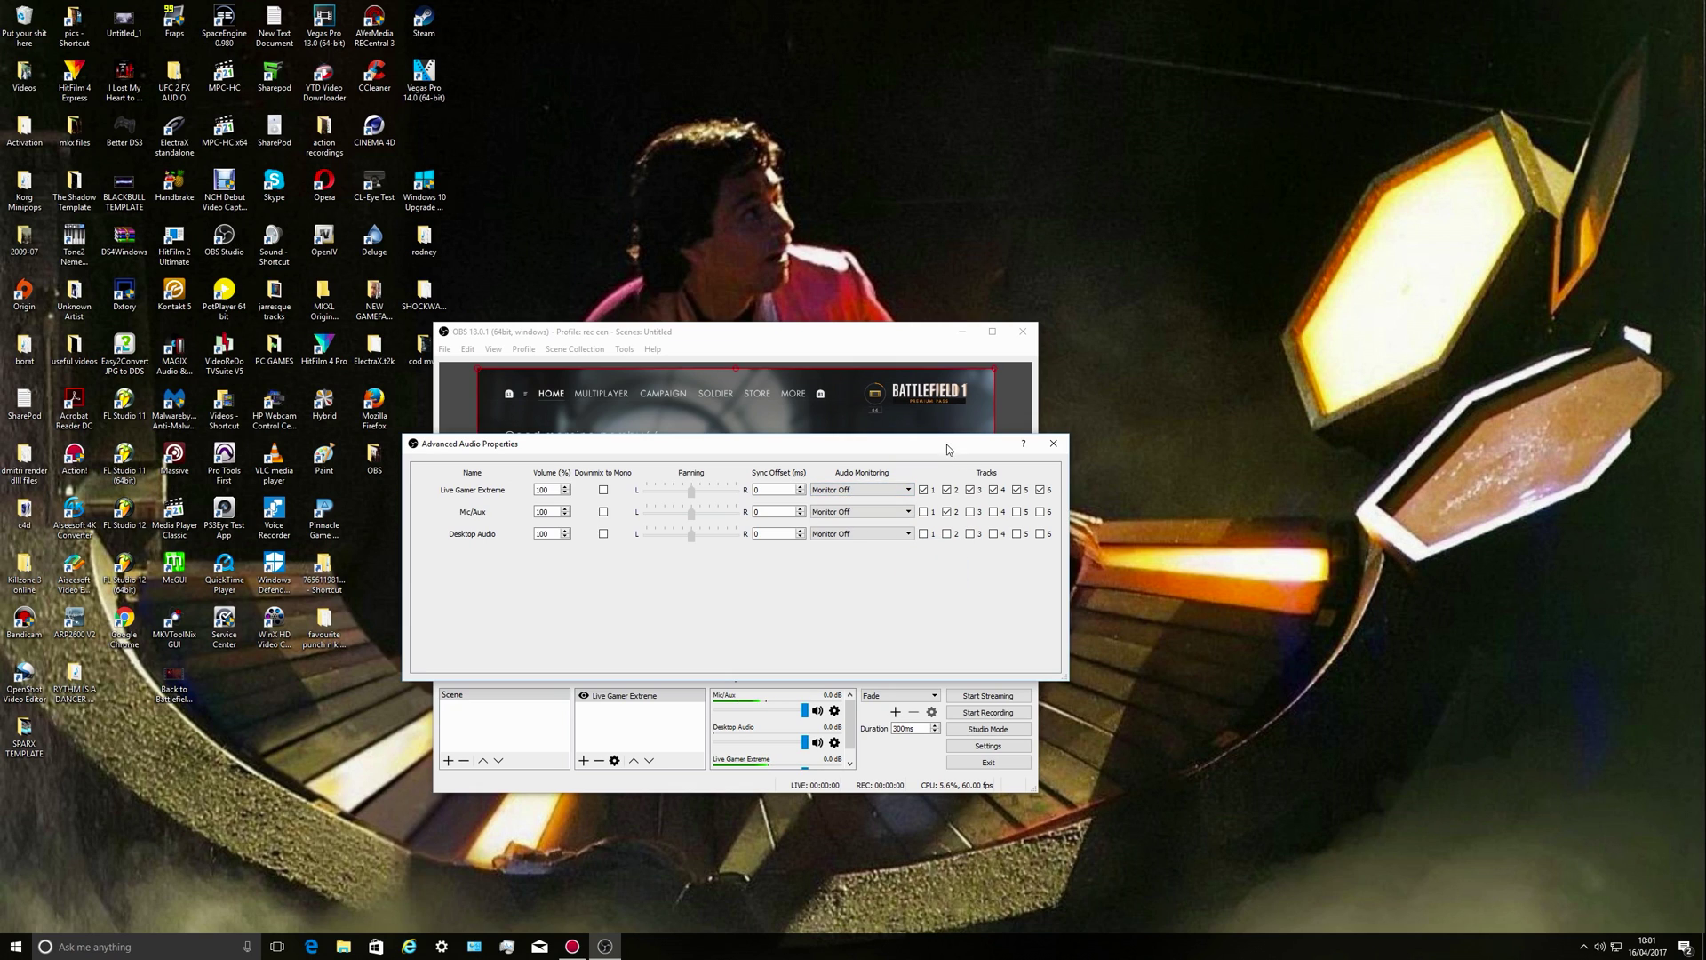
# Untick tracks 2–6 for Live Gamer Extreme, keep Mic/Aux on track 2, and close the dialog
pyautogui.click(949, 490)
pyautogui.click(972, 489)
pyautogui.click(949, 513)
pyautogui.click(949, 513)
pyautogui.click(972, 489)
pyautogui.click(995, 490)
pyautogui.click(1018, 489)
pyautogui.click(1041, 490)
pyautogui.click(1053, 444)
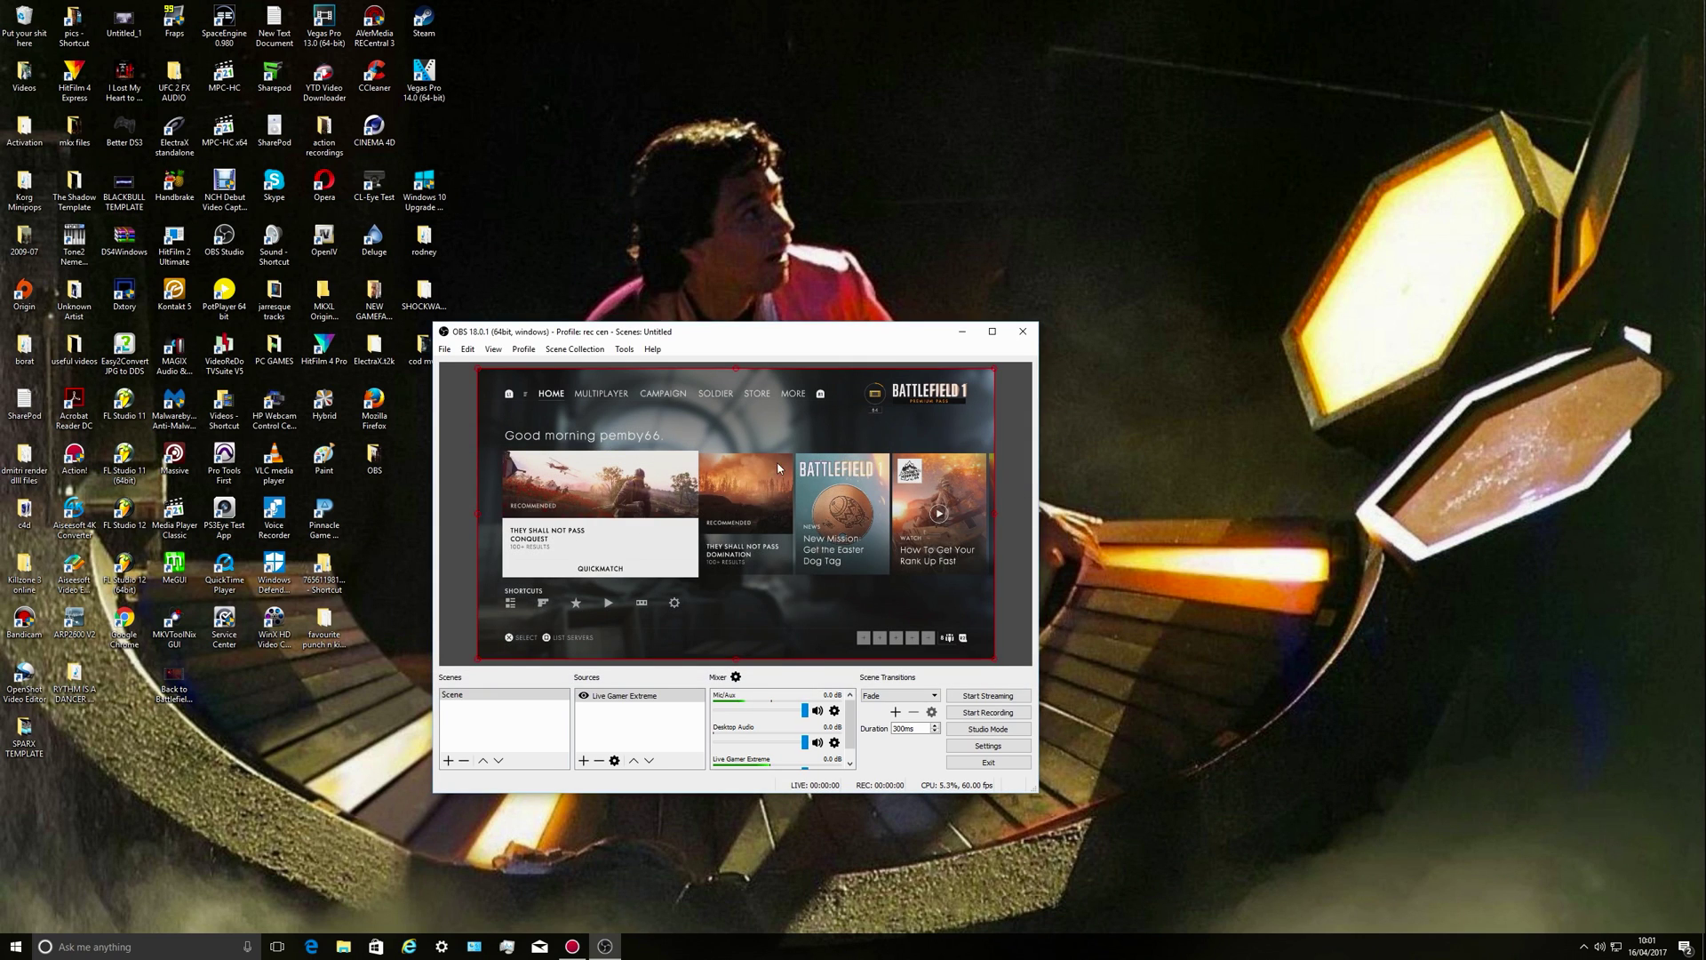
# Show the Output Audio tab with tracks 1–2 at 320 bitrate and the rest at 160
pyautogui.click(987, 747)
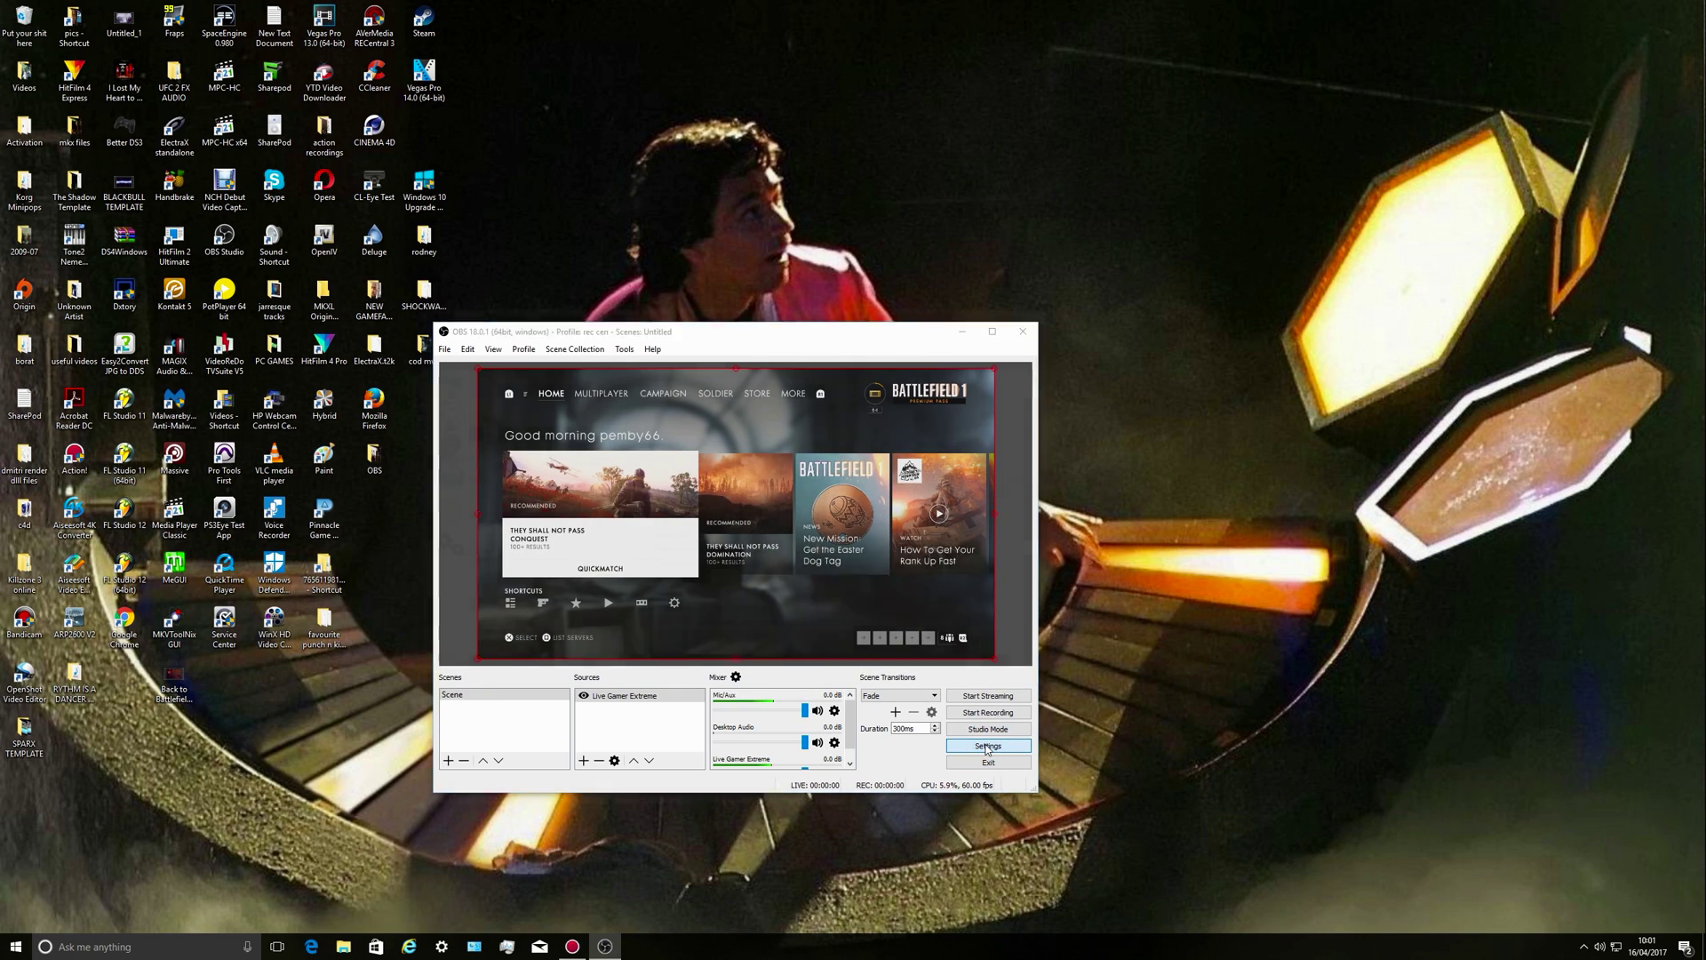
pyautogui.click(460, 414)
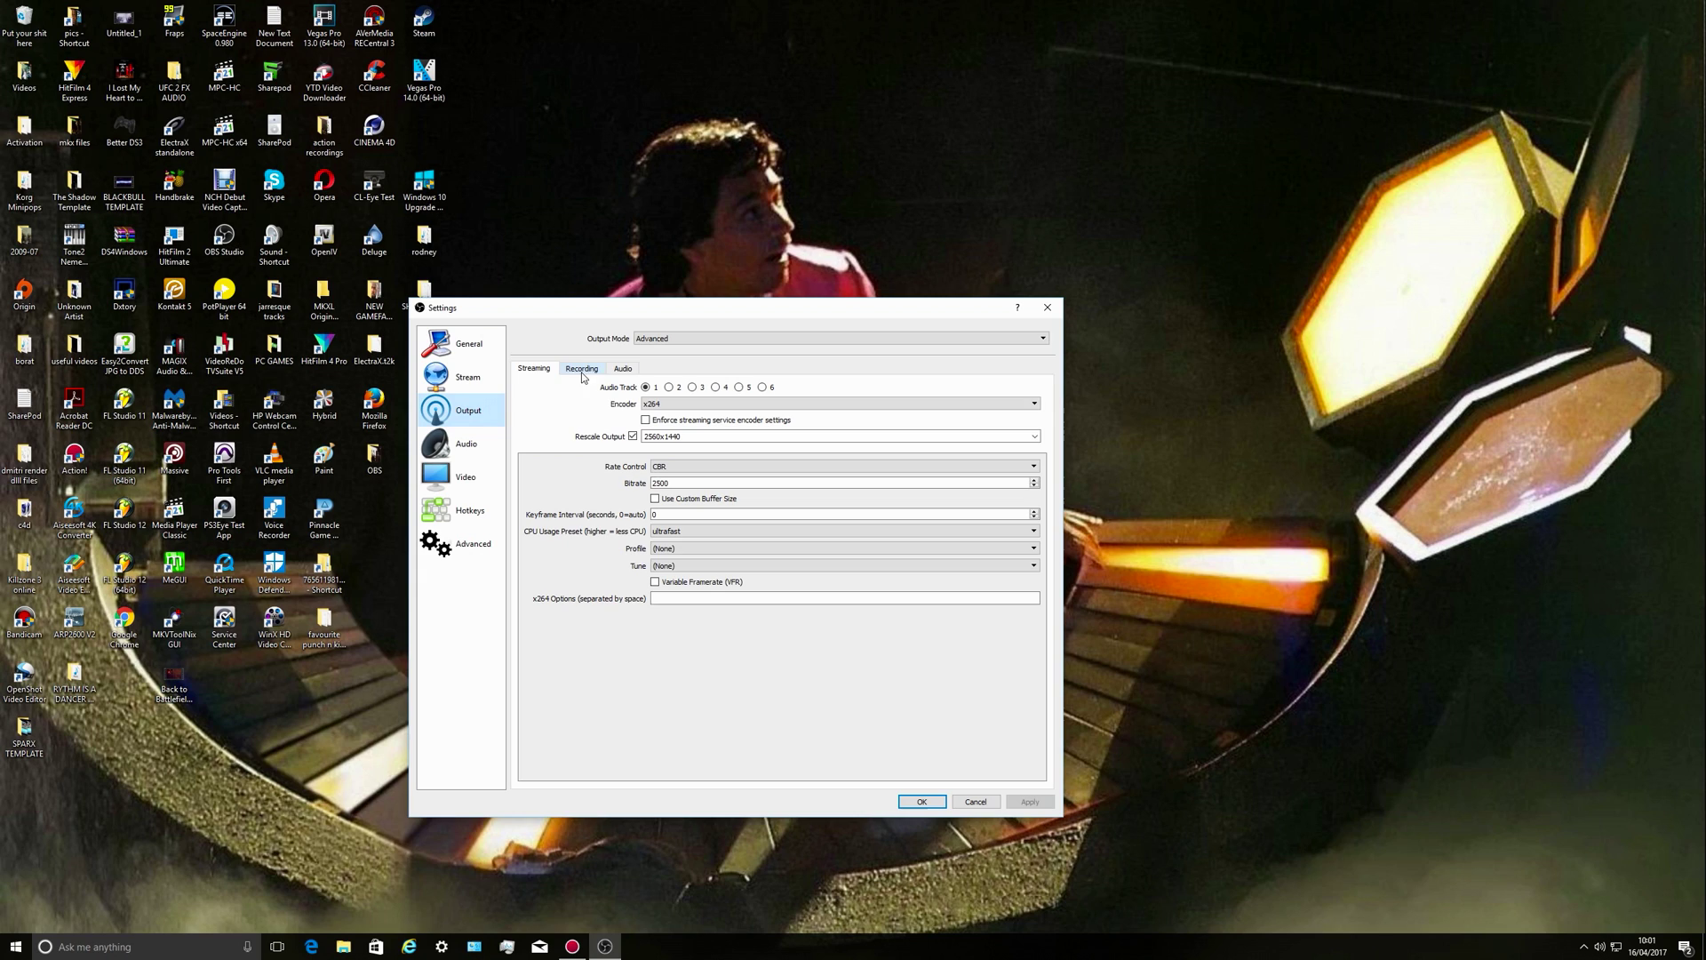
pyautogui.click(615, 370)
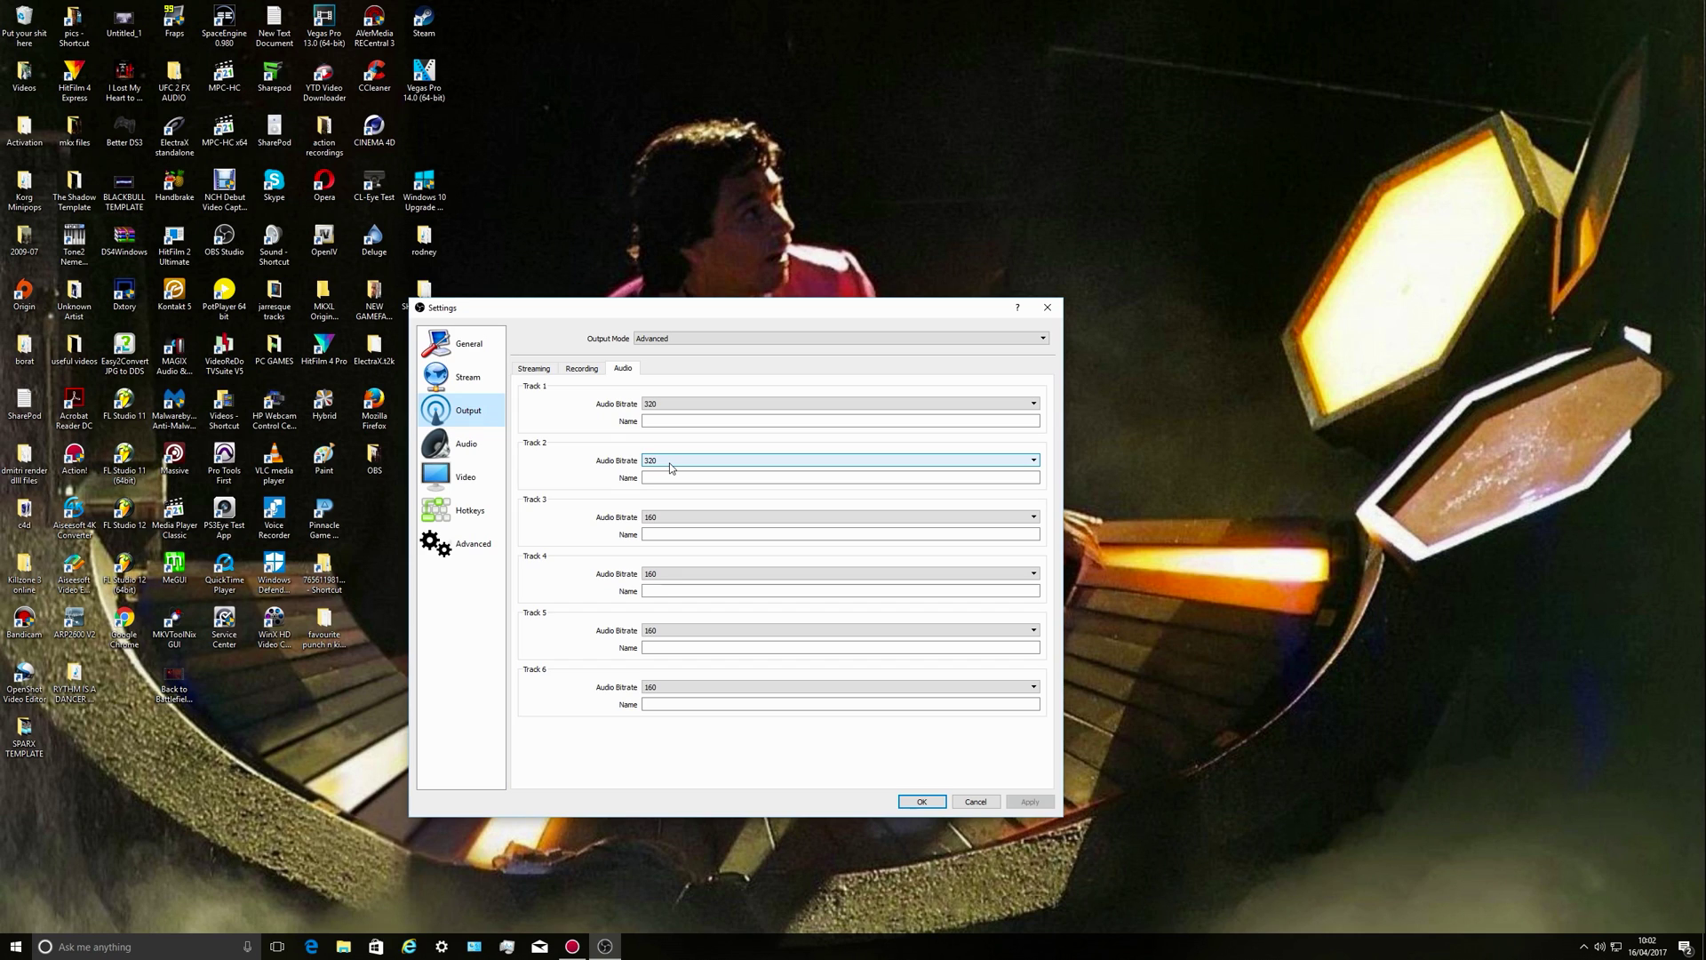
pyautogui.click(462, 449)
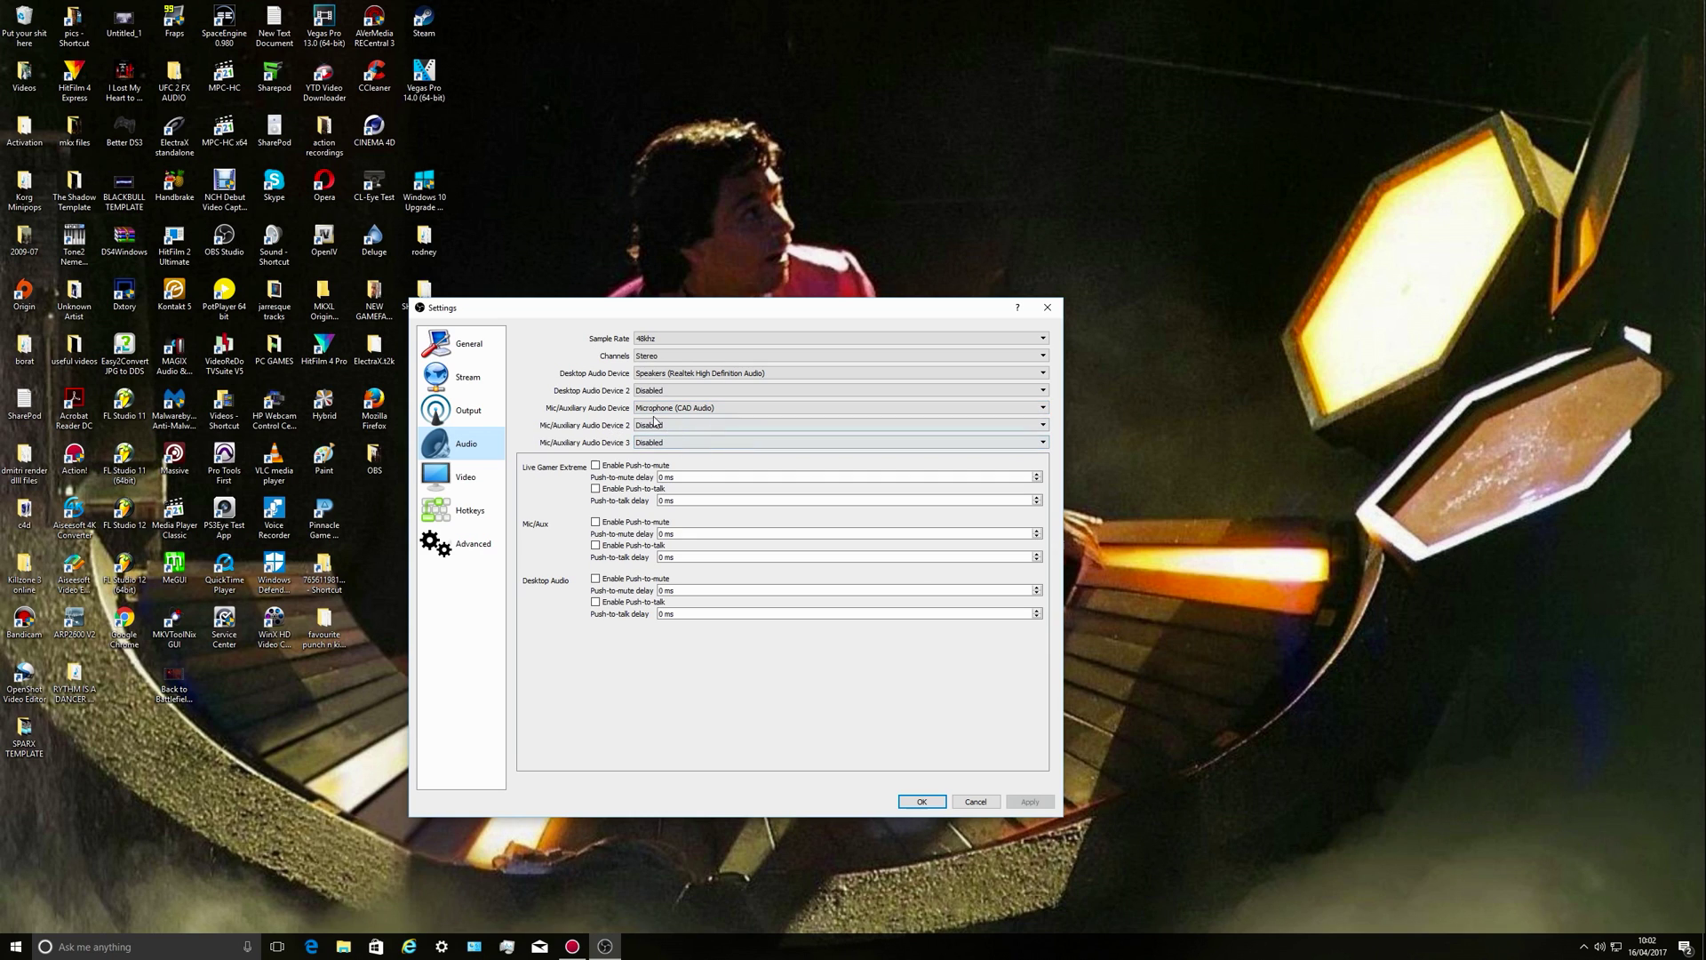
pyautogui.click(456, 412)
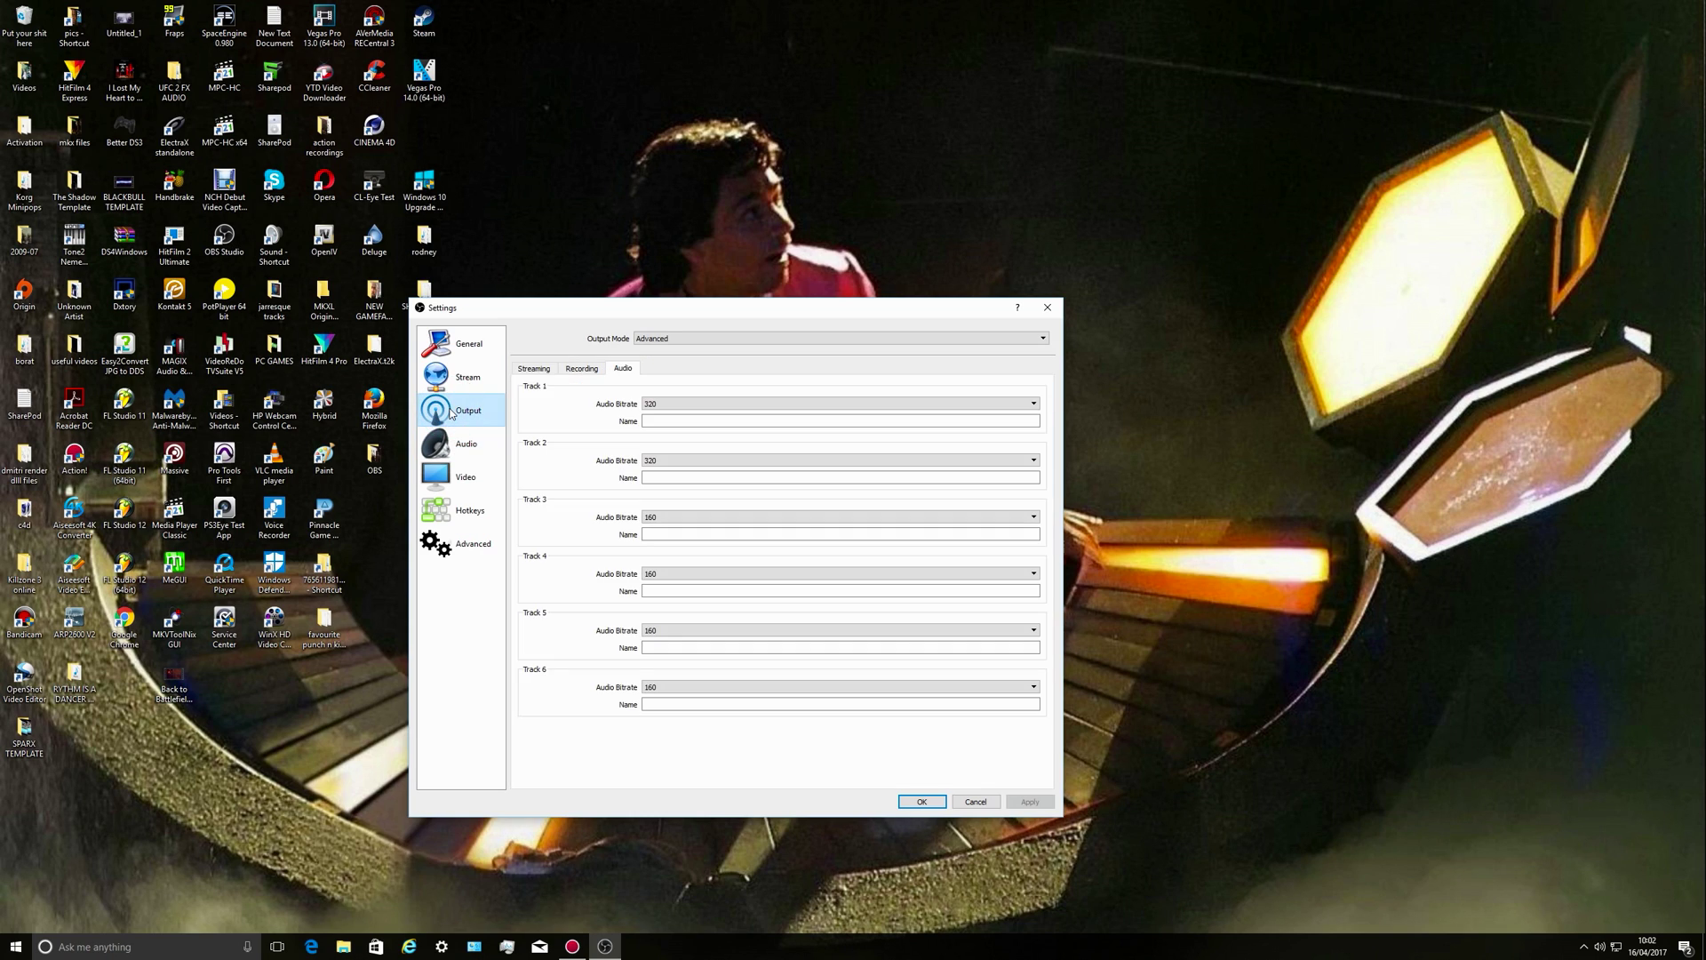
# Review Video settings at 2560x1440, keeping the Lanczos downscale filter and 60 FPS
pyautogui.click(476, 480)
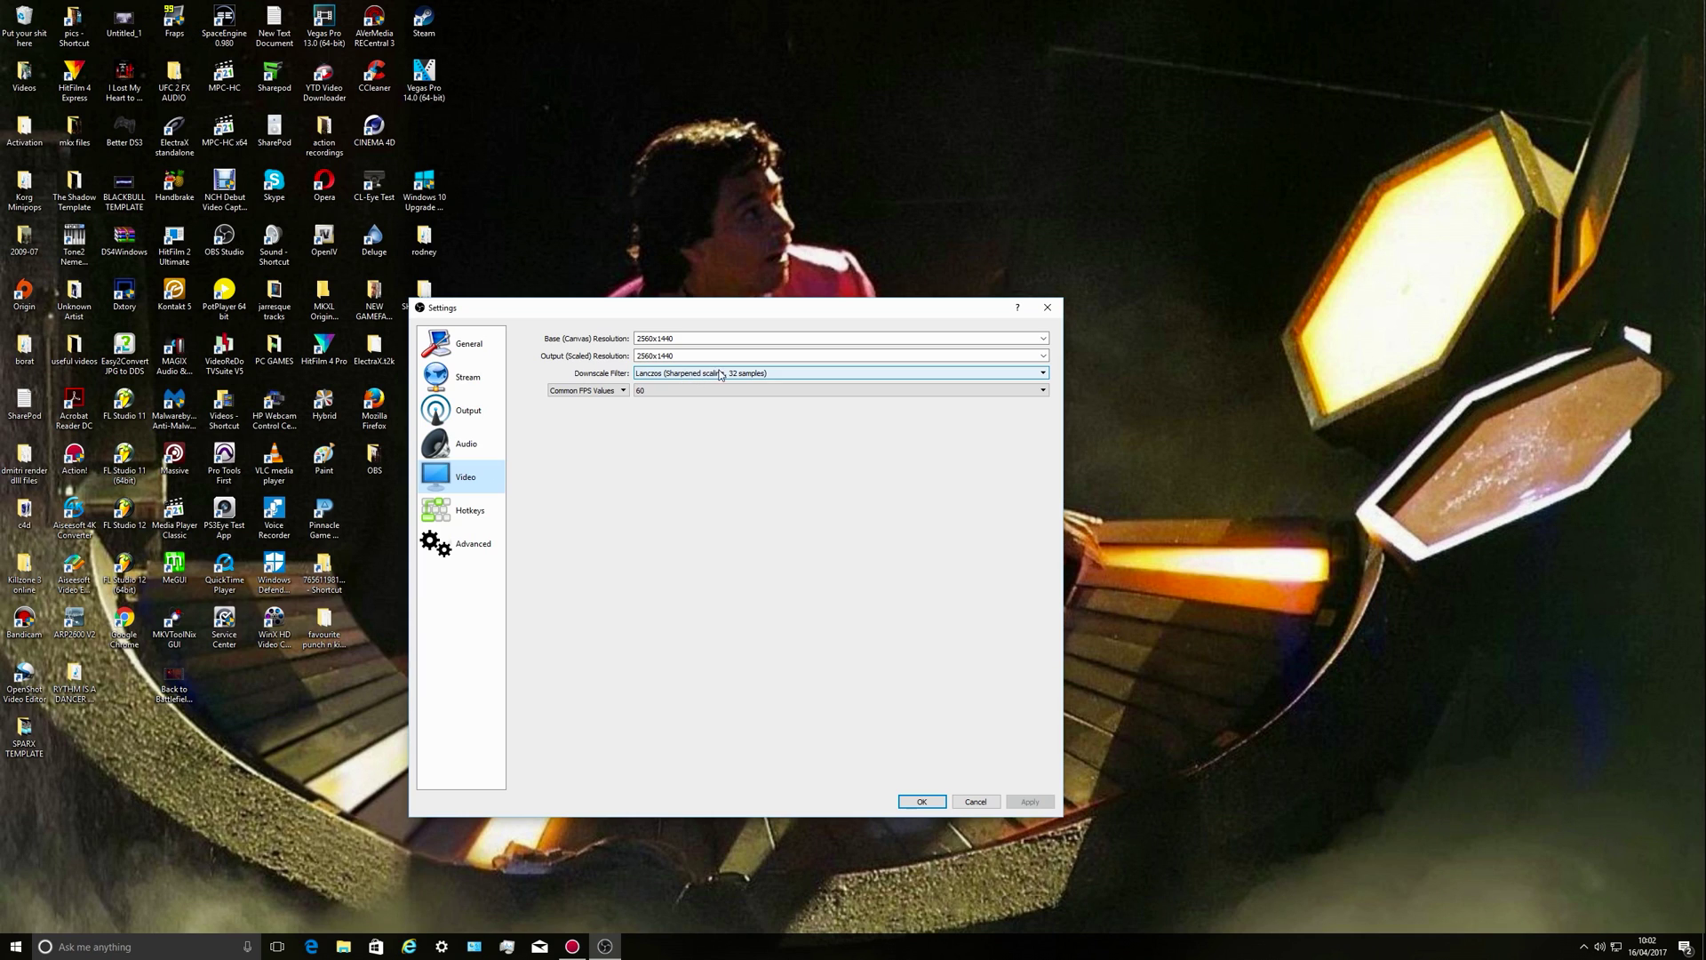
pyautogui.click(1044, 373)
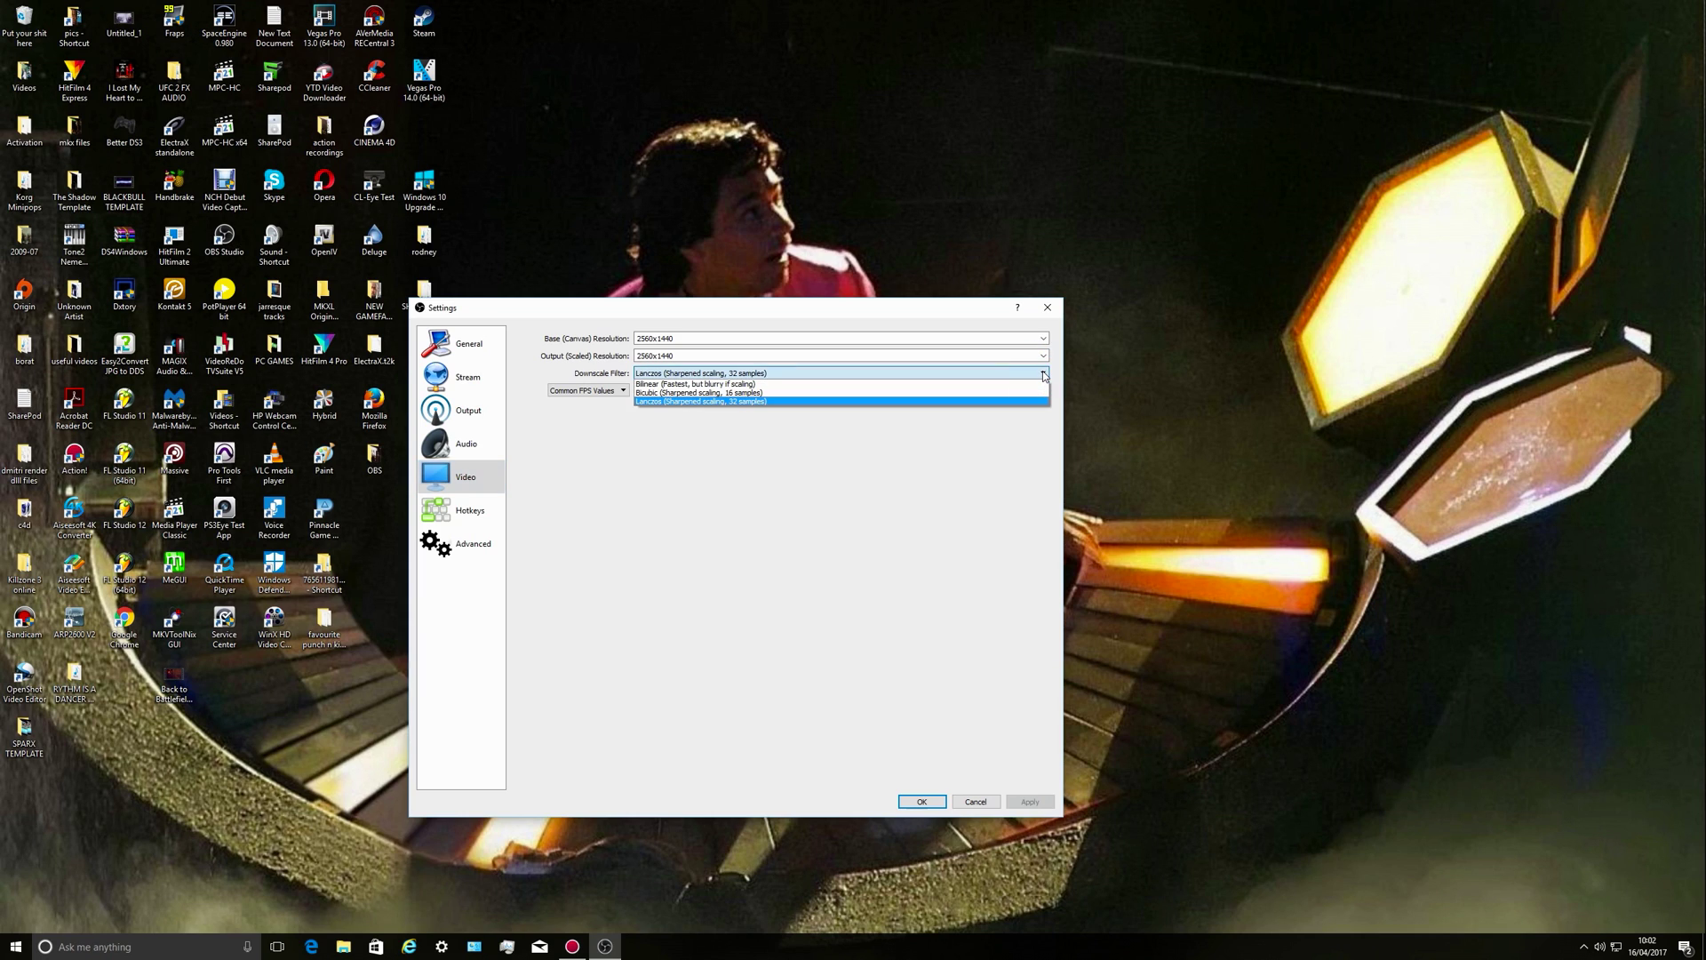
pyautogui.click(1044, 377)
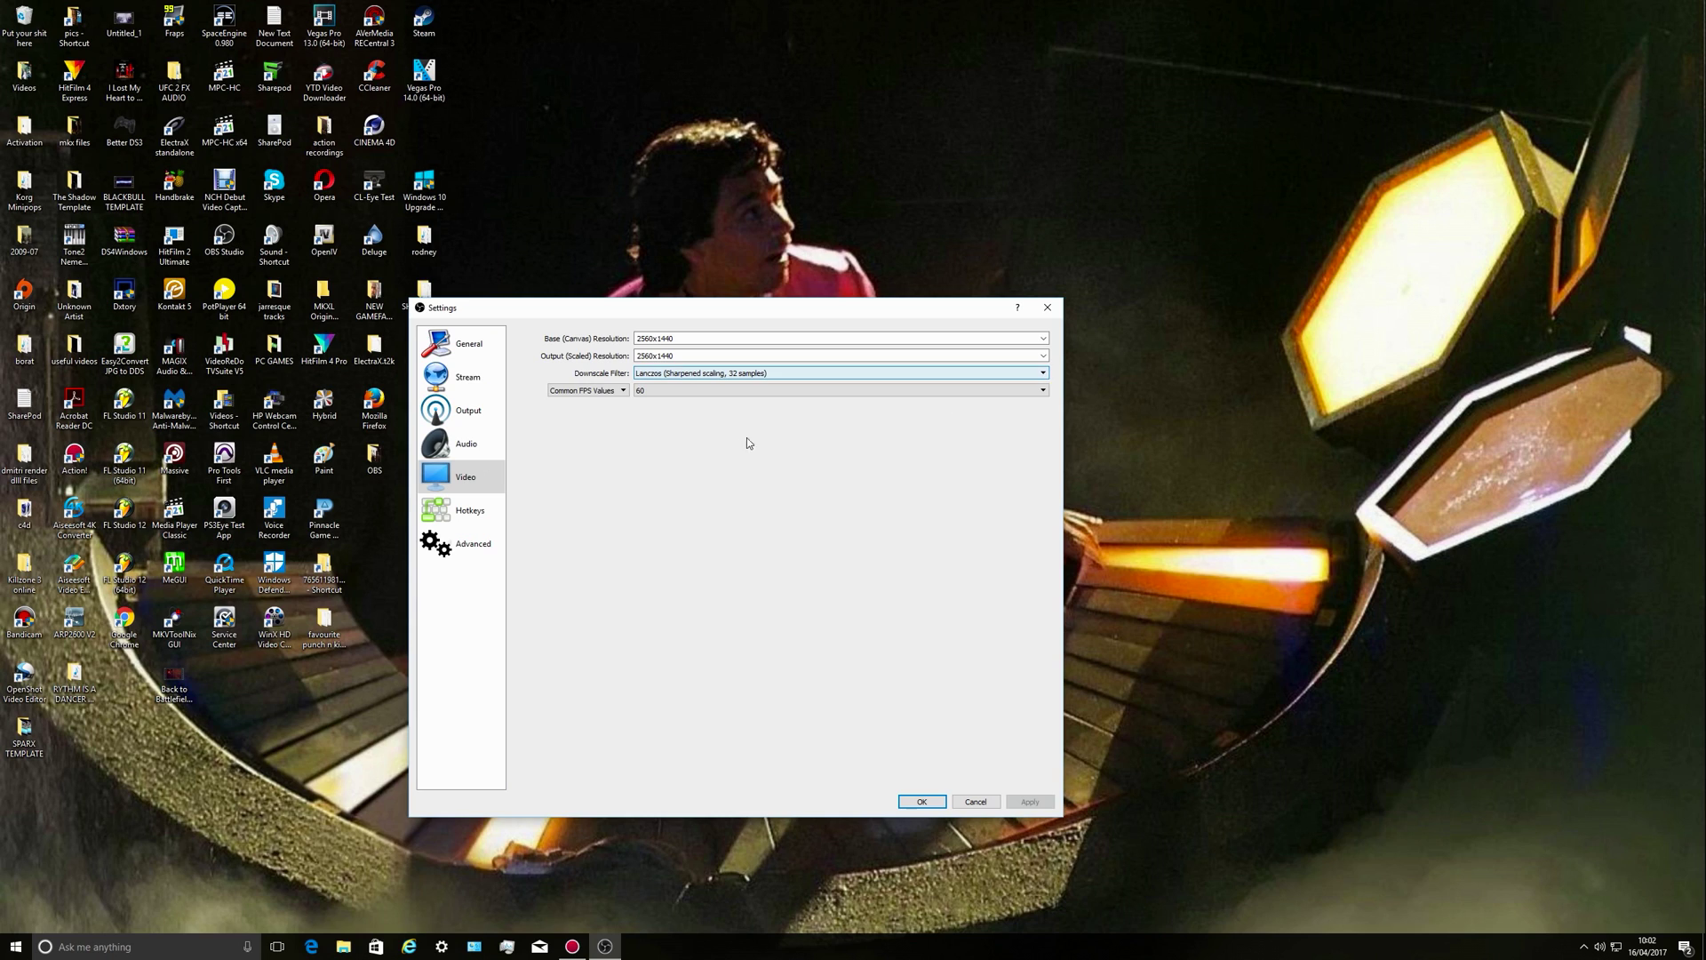
pyautogui.click(664, 389)
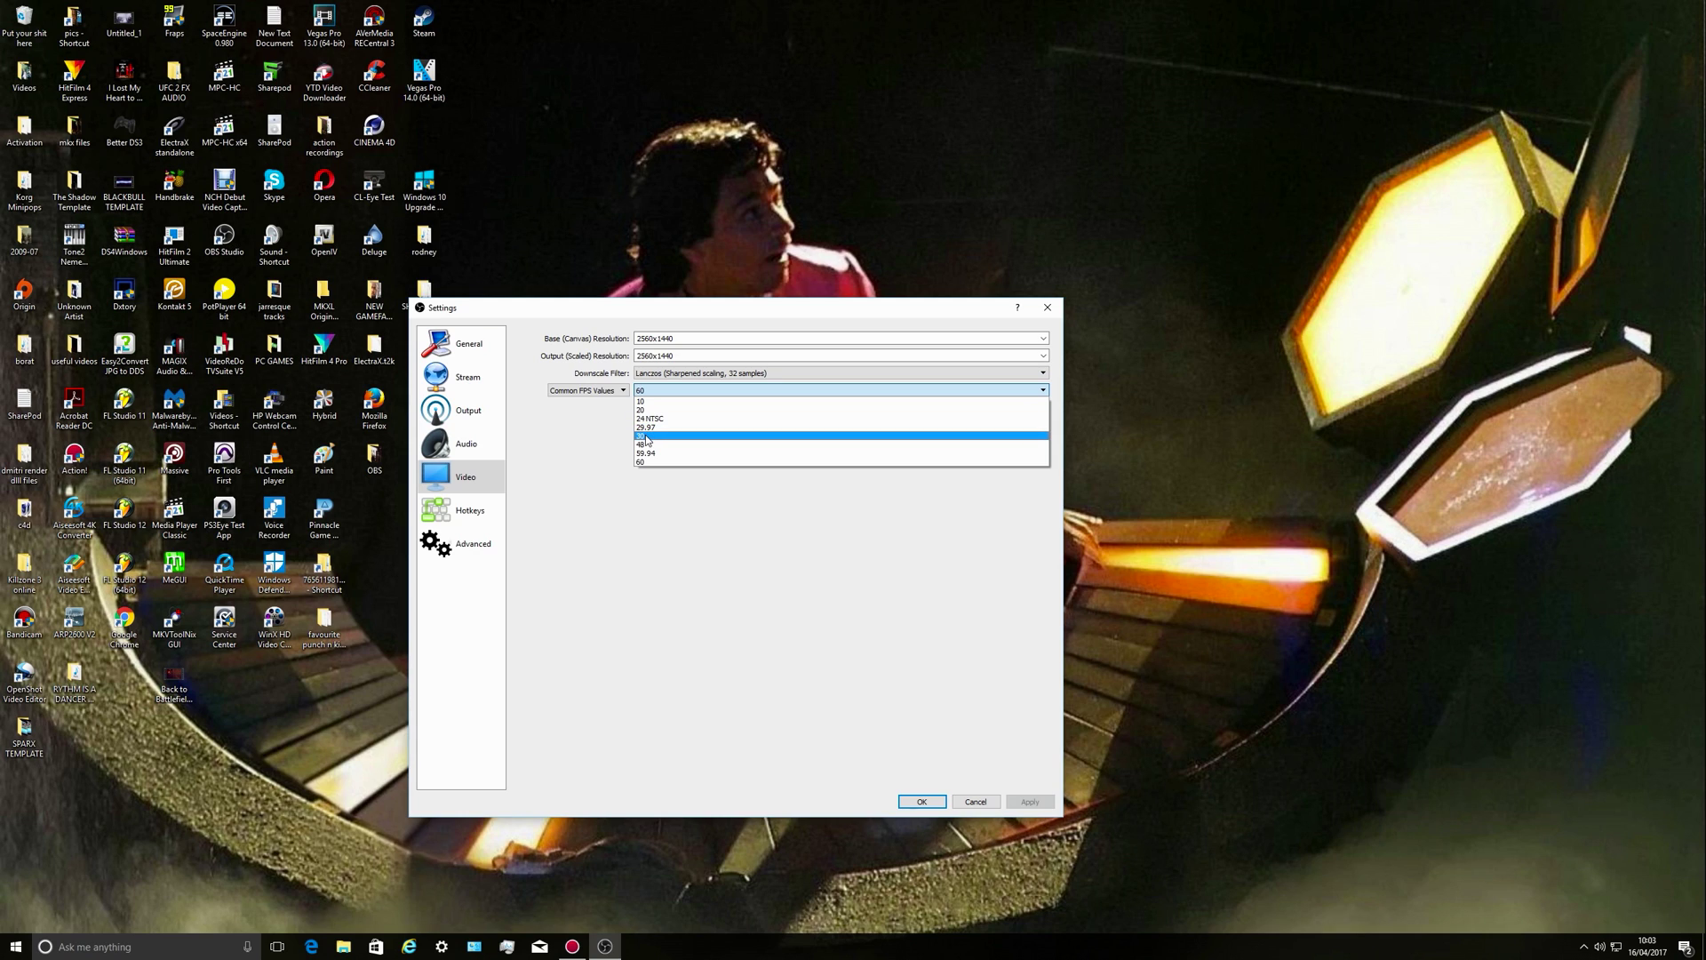
pyautogui.click(611, 442)
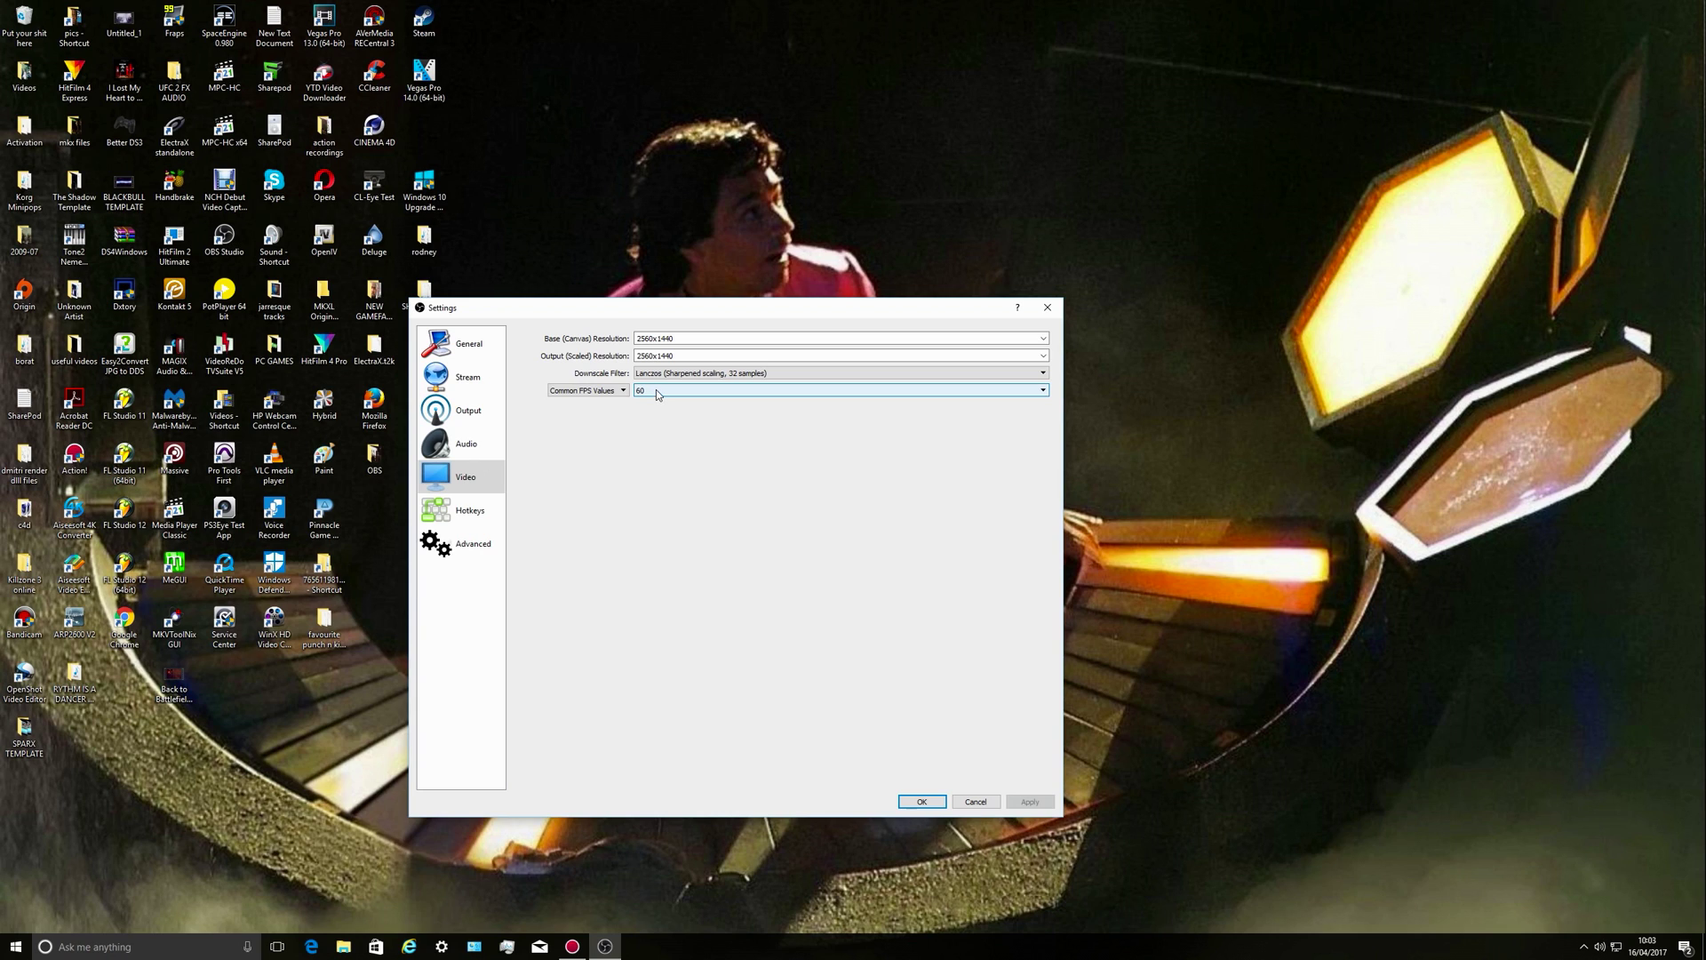
# Look through the General, Video and Output pages, ending on the Output Recording tab
pyautogui.click(470, 419)
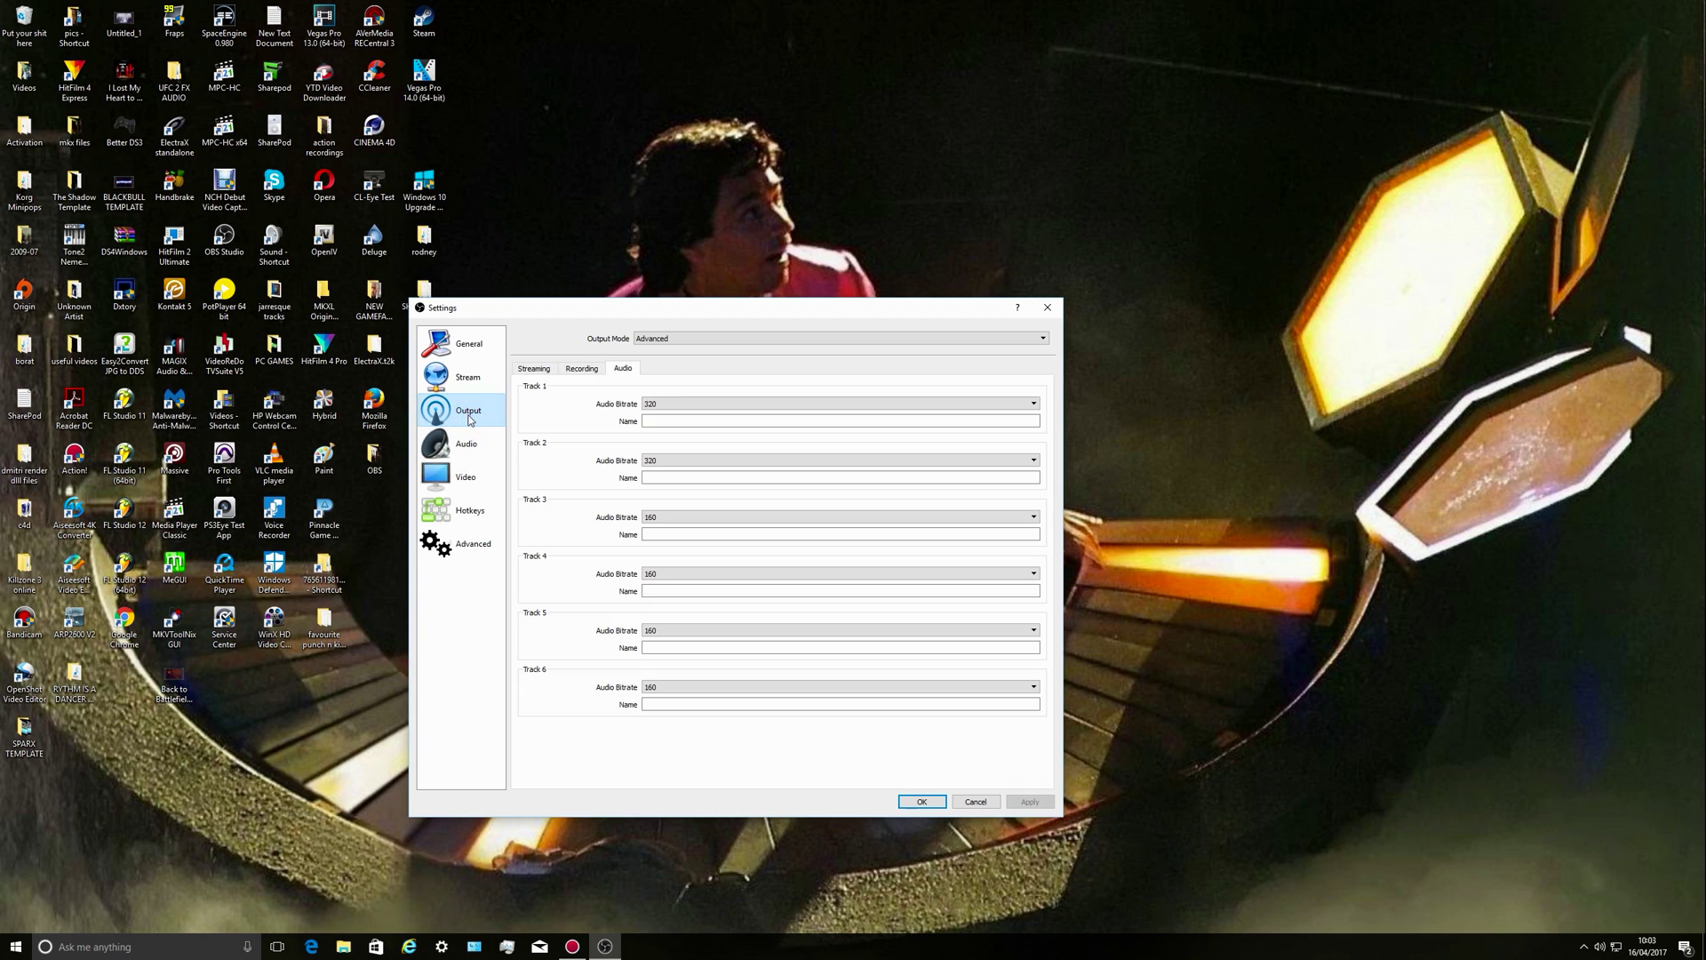
pyautogui.click(473, 480)
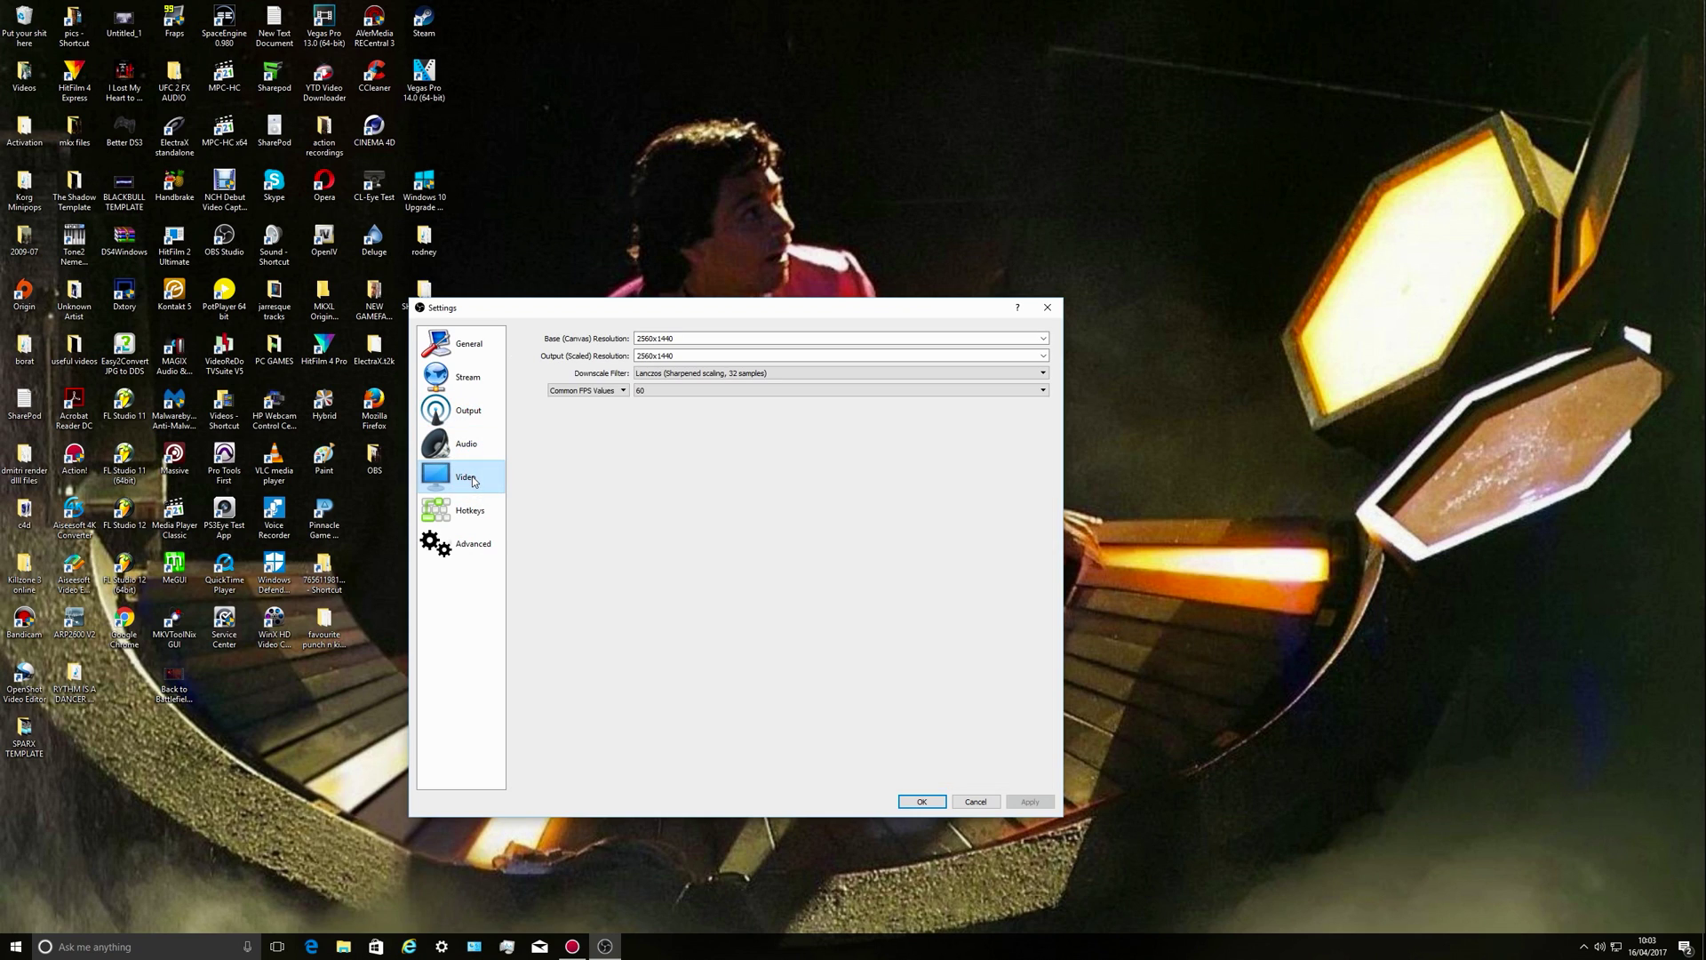
pyautogui.click(466, 340)
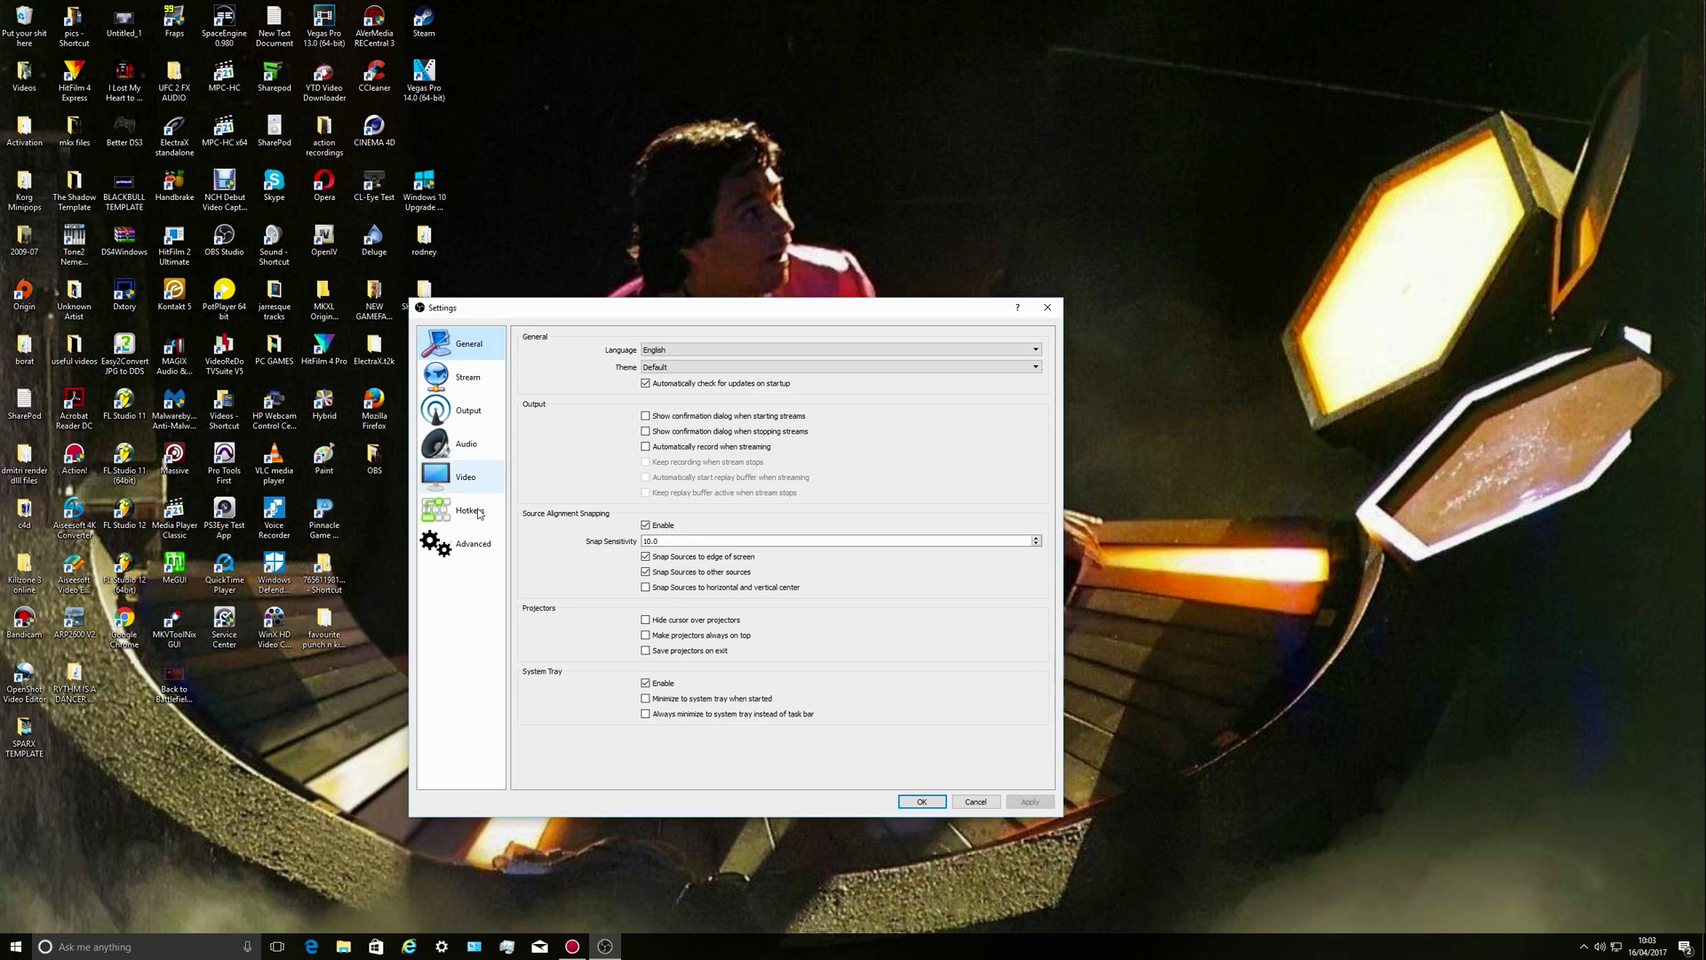
pyautogui.click(464, 478)
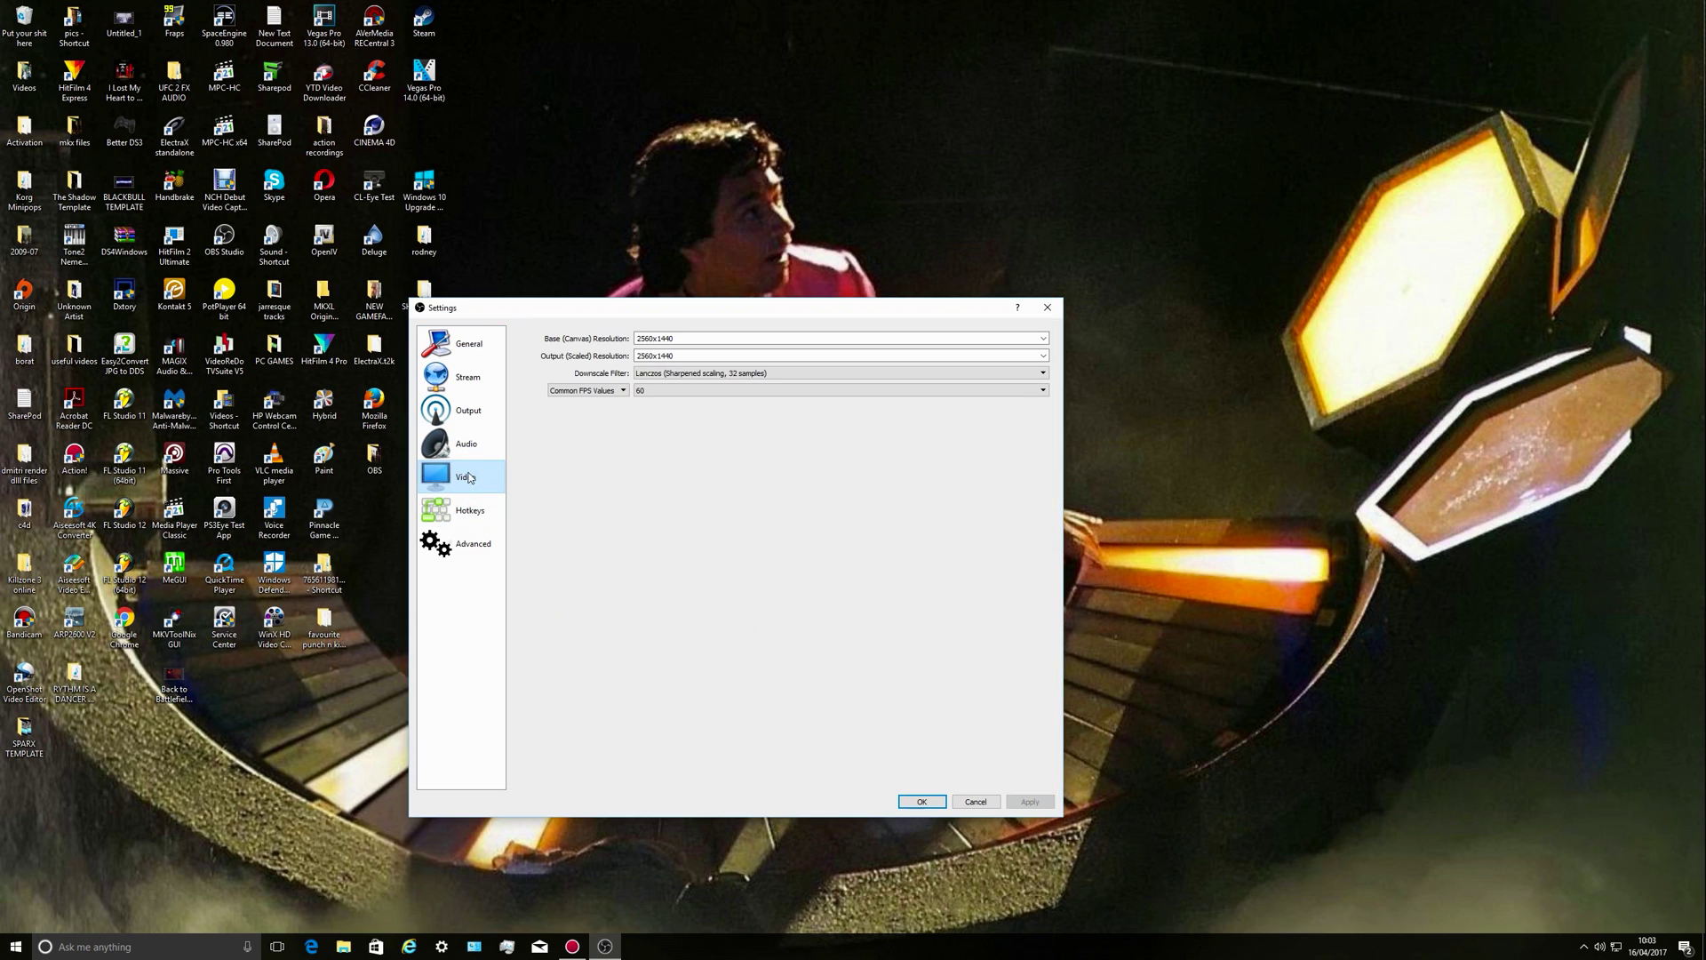
pyautogui.click(466, 410)
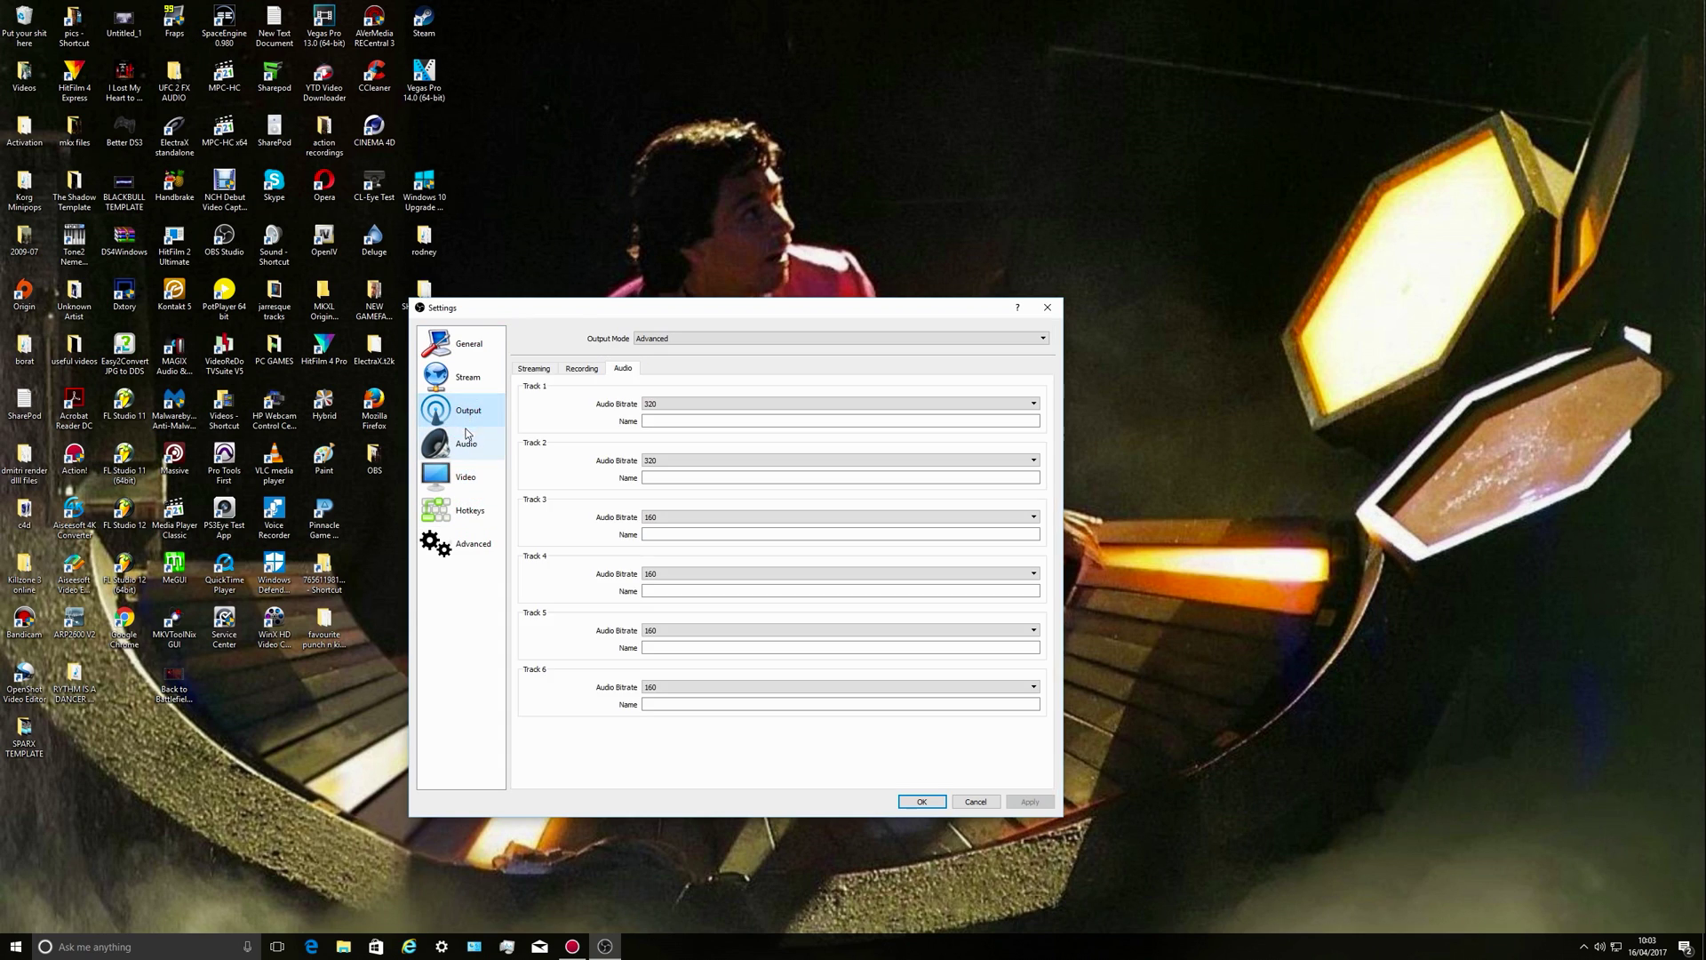
pyautogui.click(580, 368)
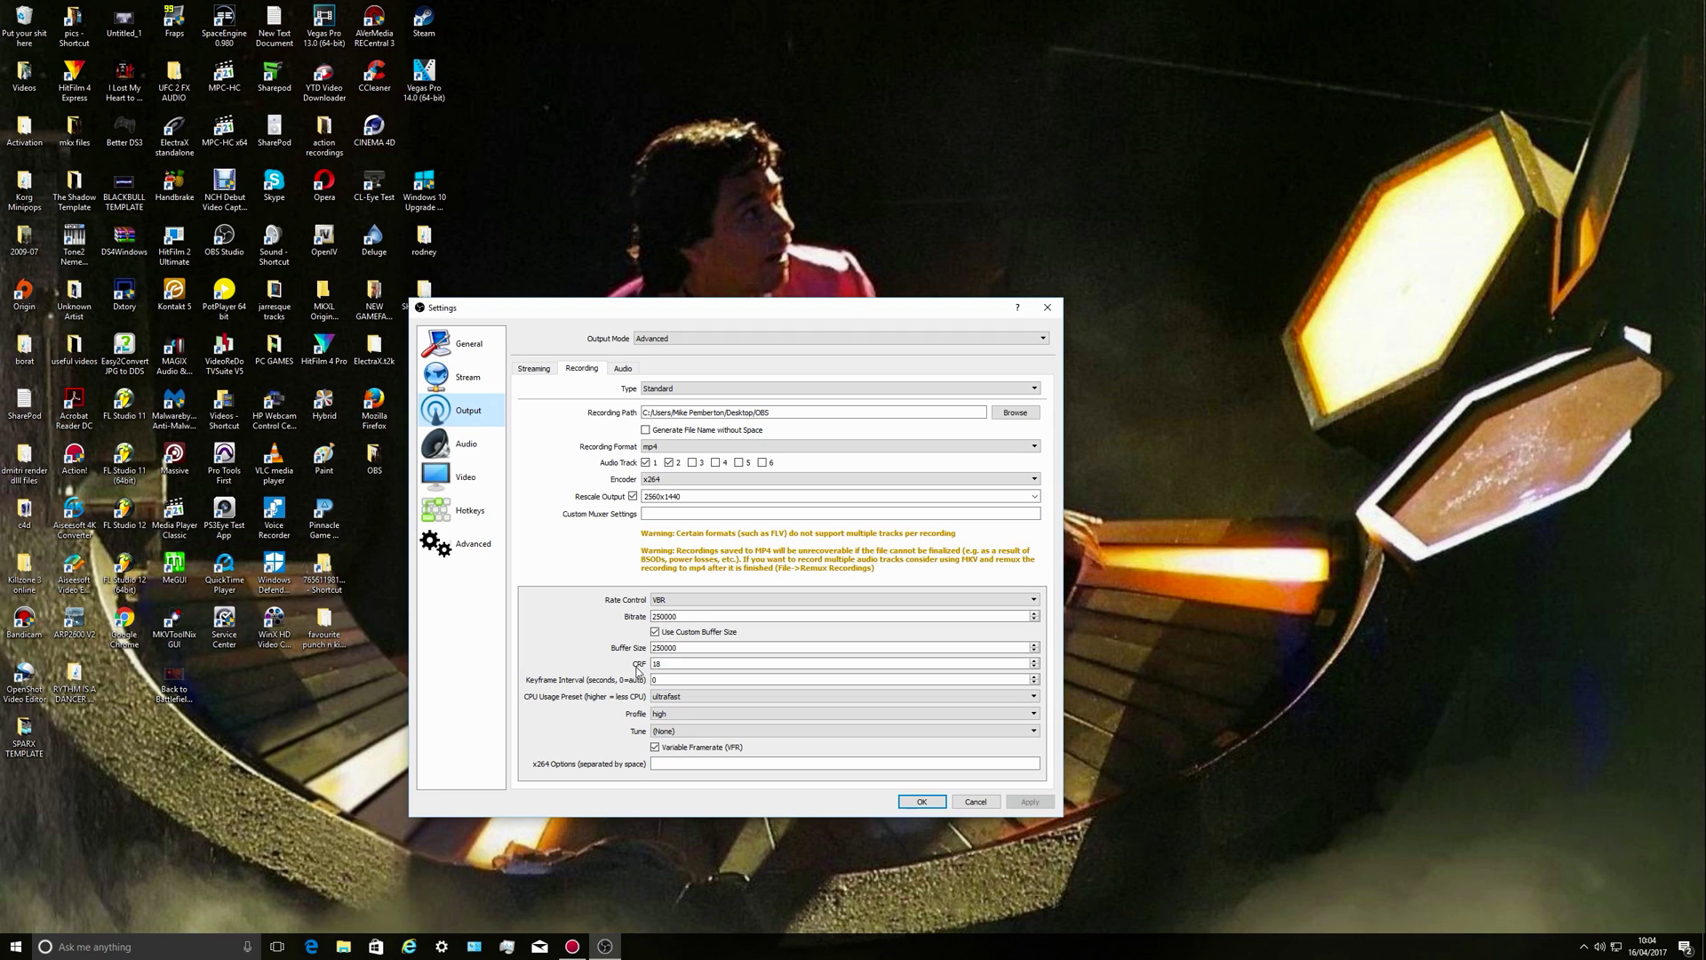
# Keep the ultrafast preset and (None) tune, enable Variable Framerate (VFR), and save the settings
pyautogui.click(685, 698)
pyautogui.click(676, 709)
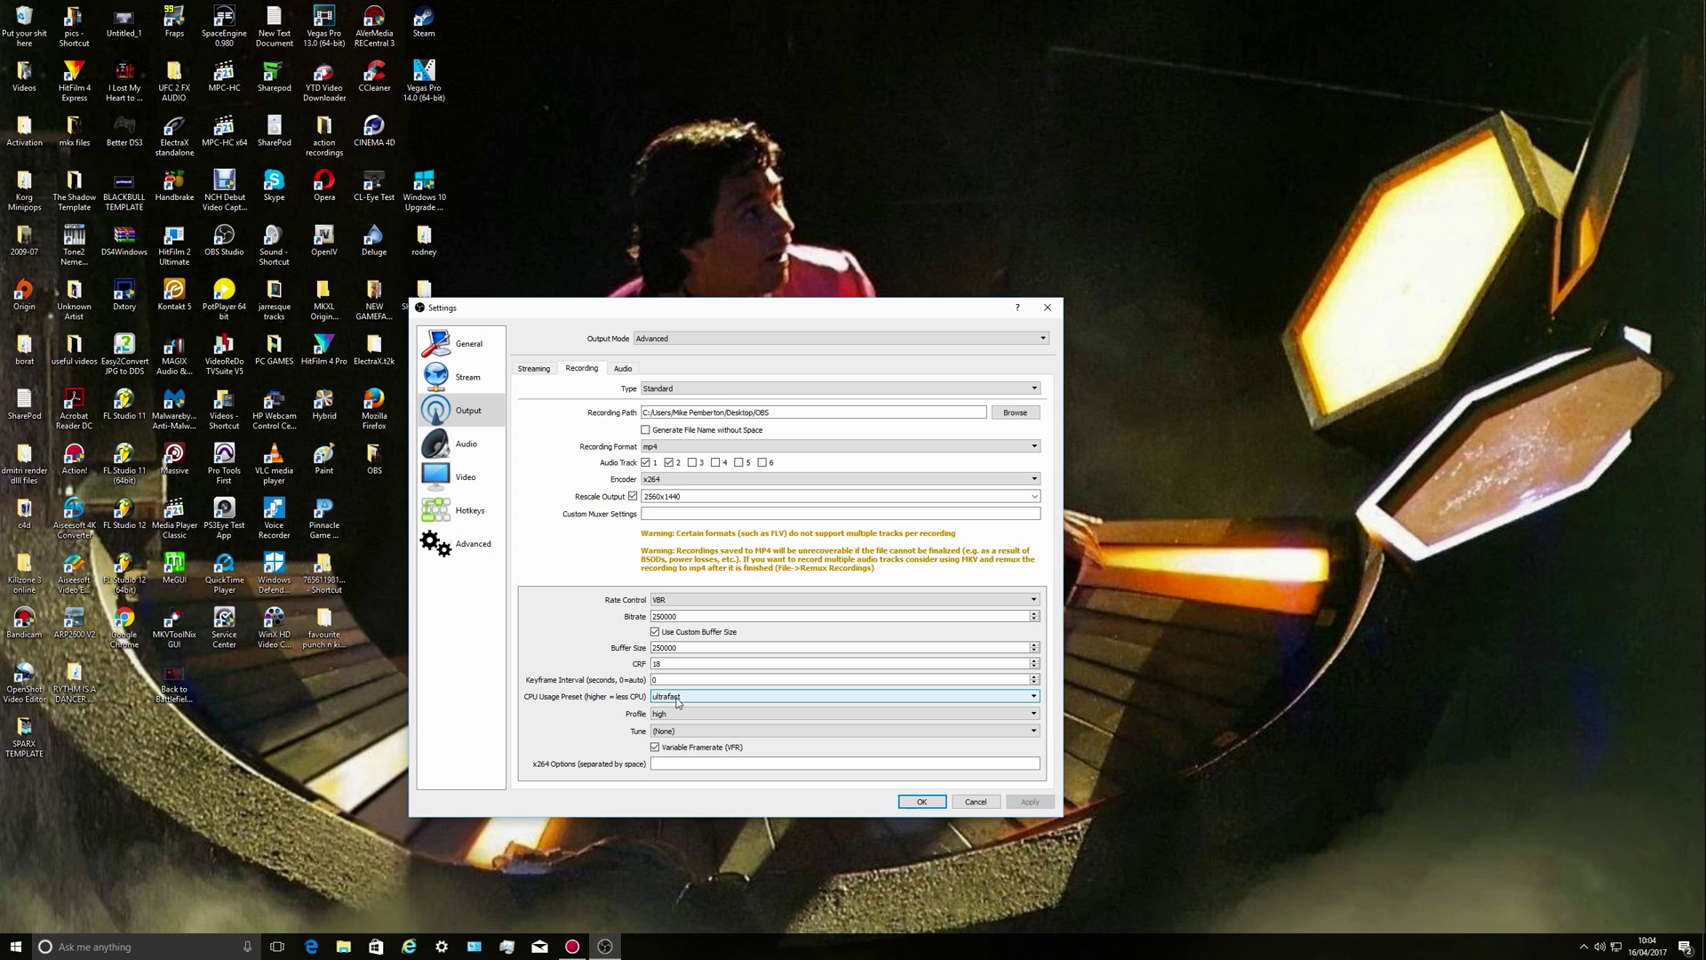
pyautogui.click(678, 701)
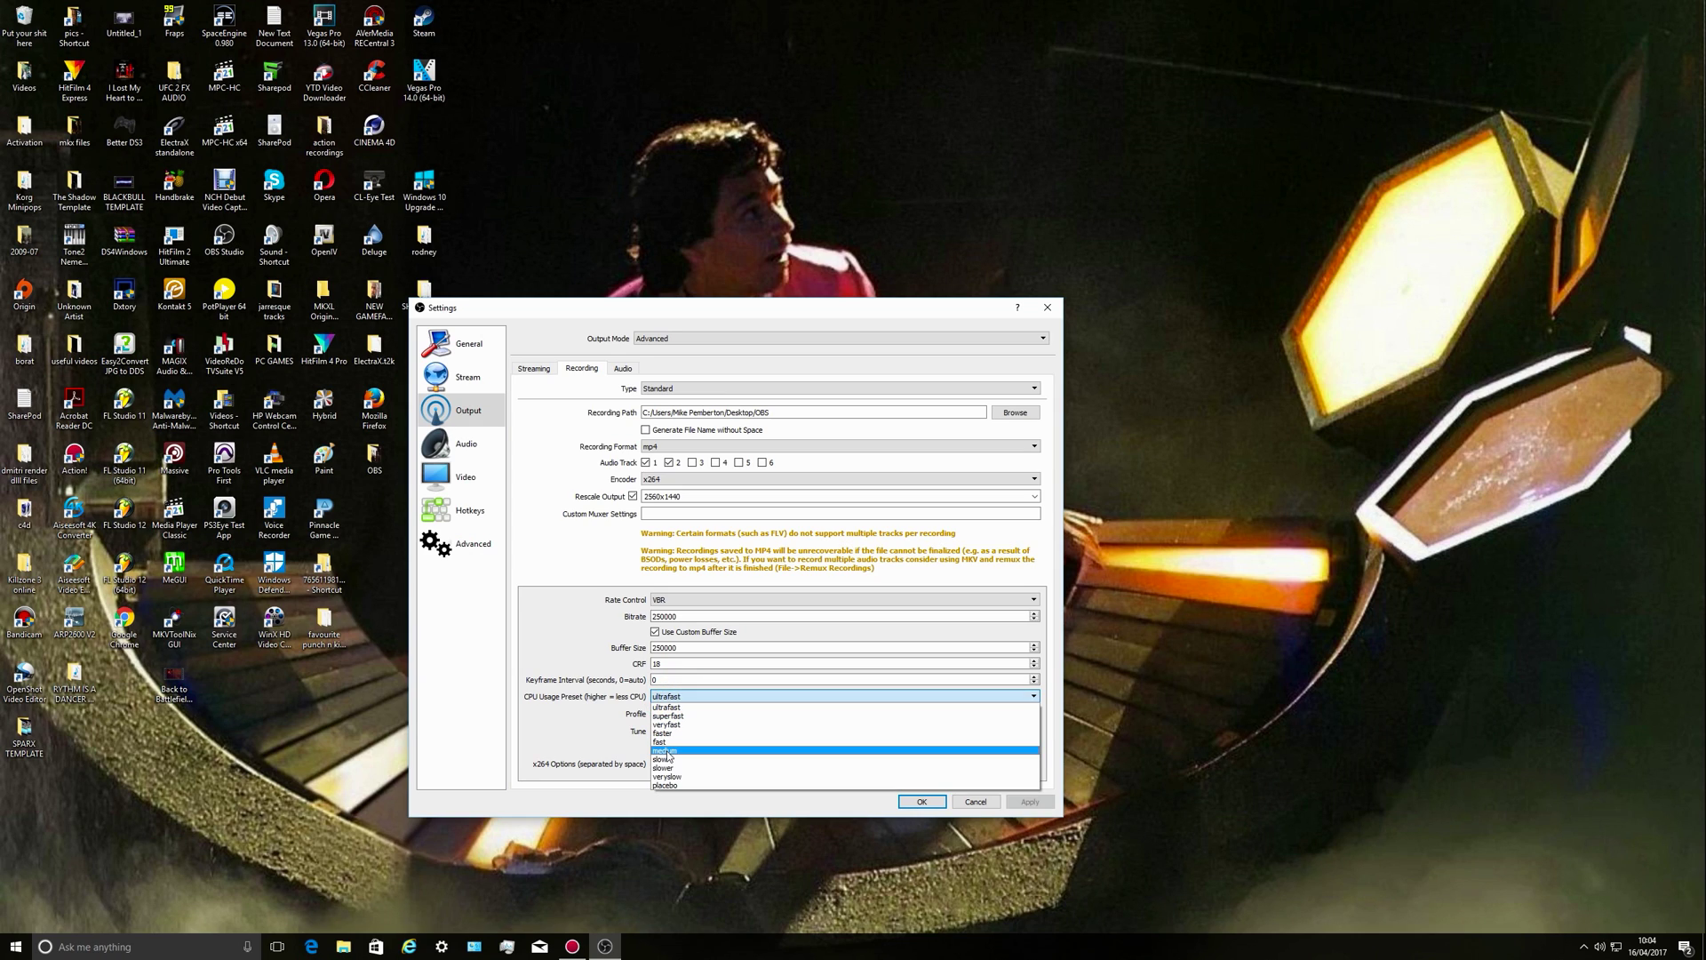
pyautogui.click(588, 740)
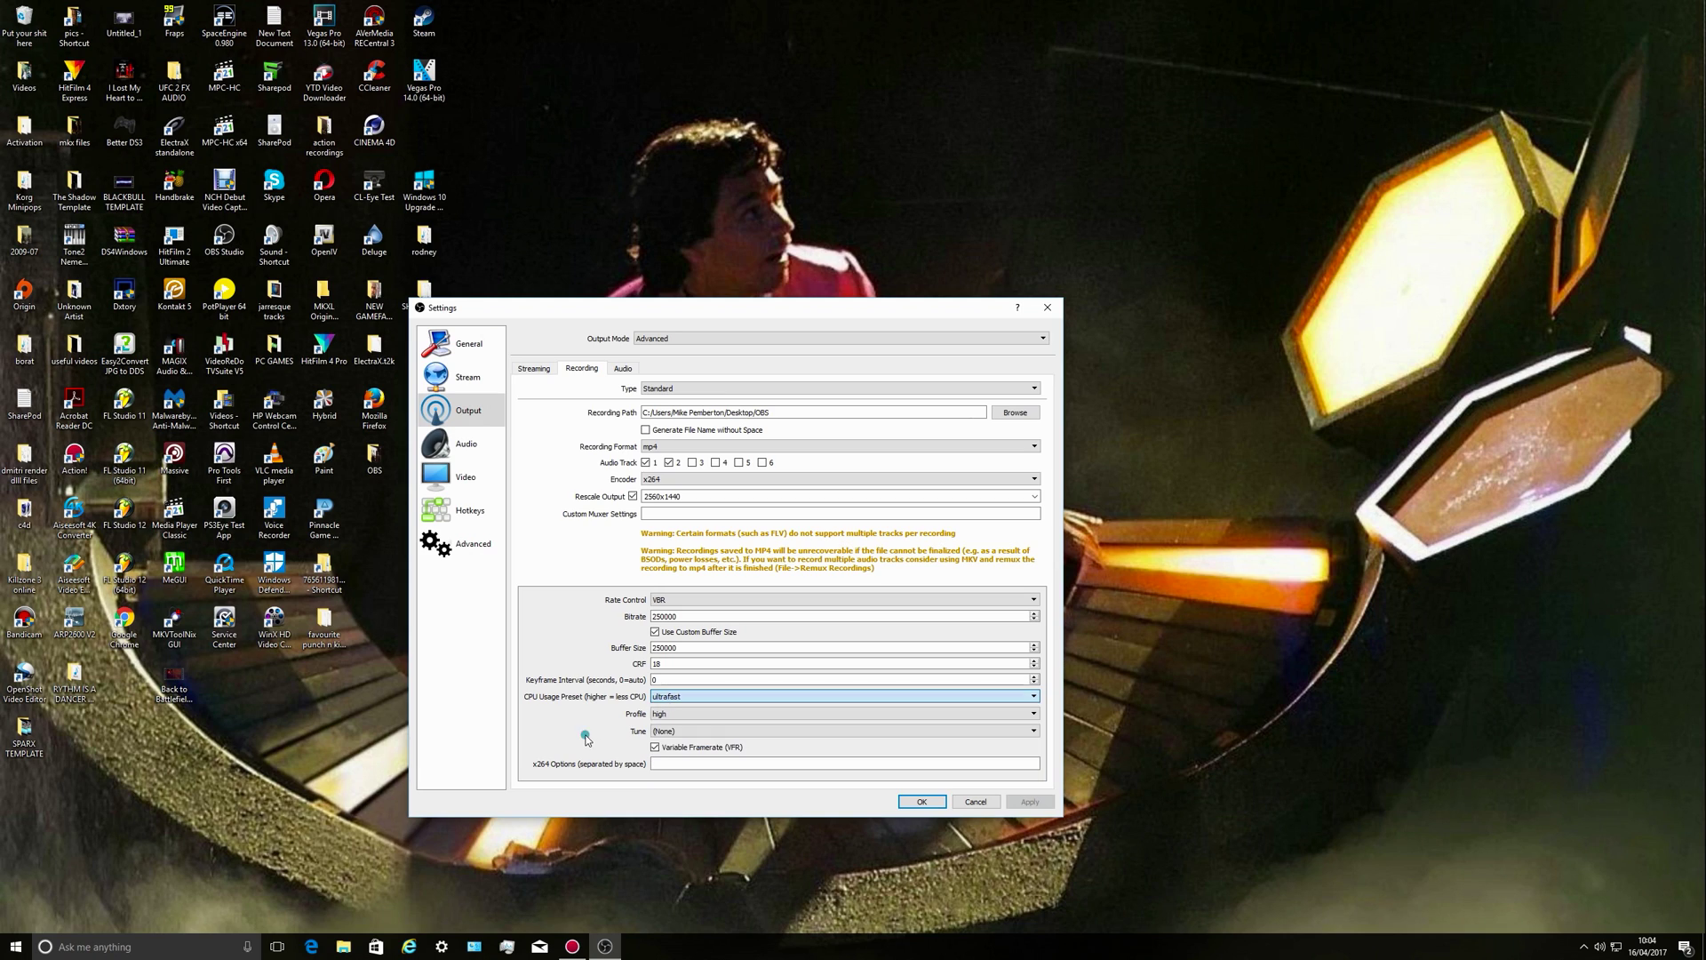
pyautogui.click(675, 732)
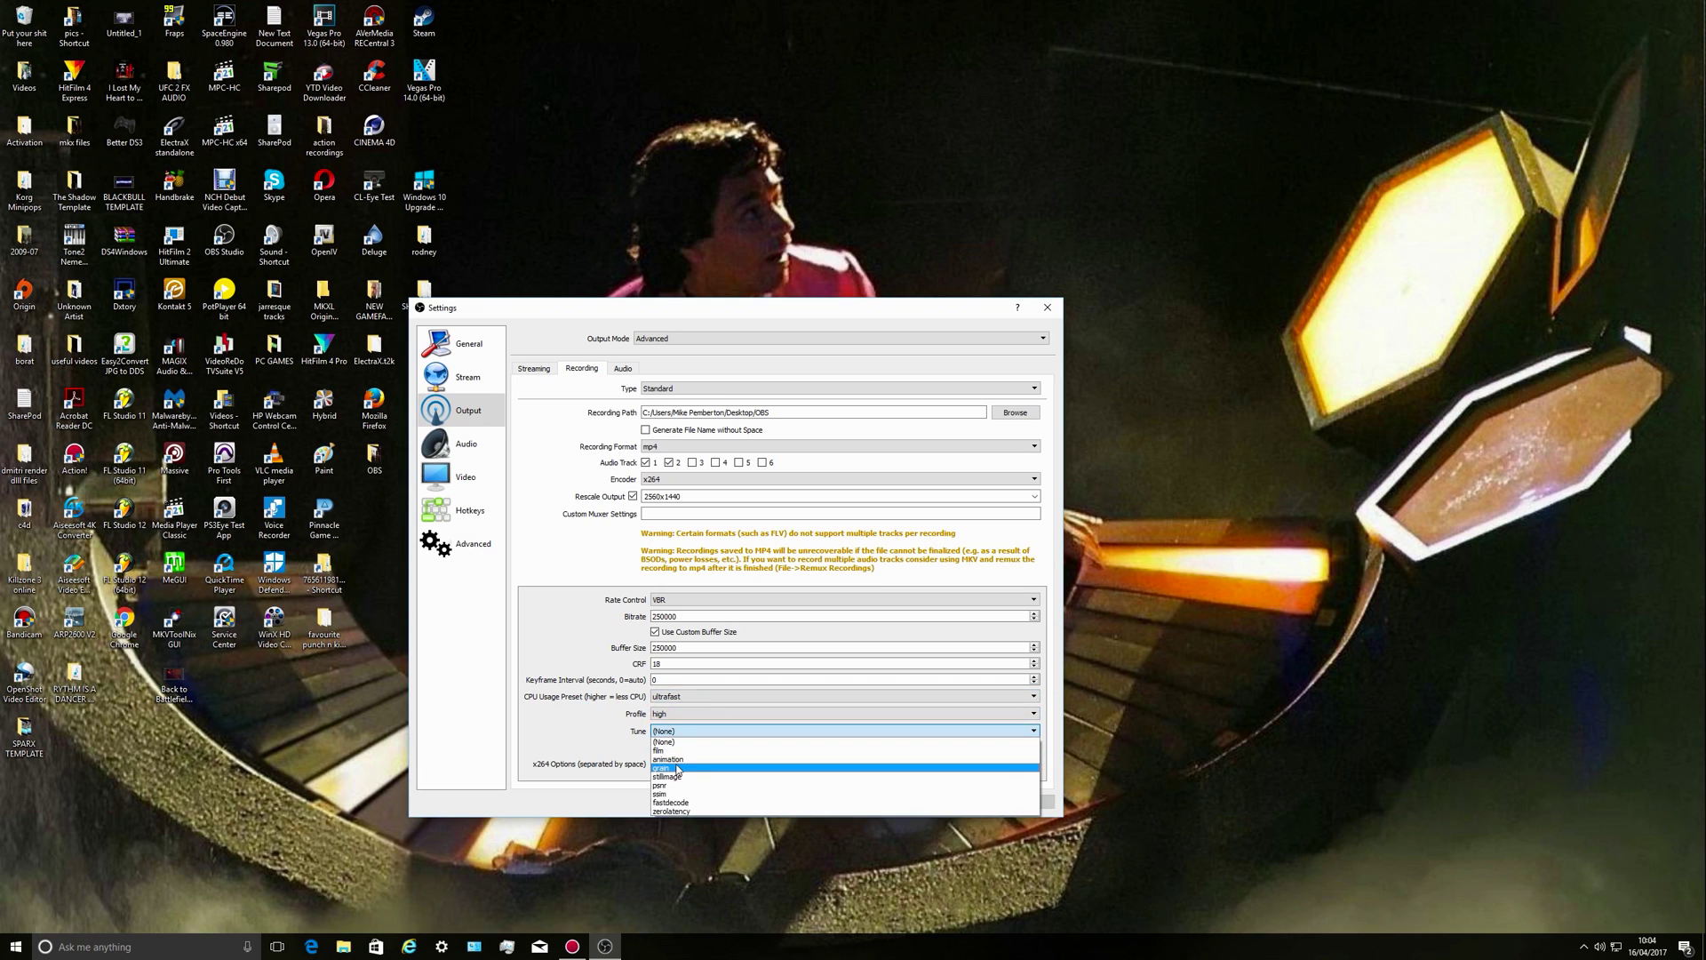
pyautogui.click(585, 748)
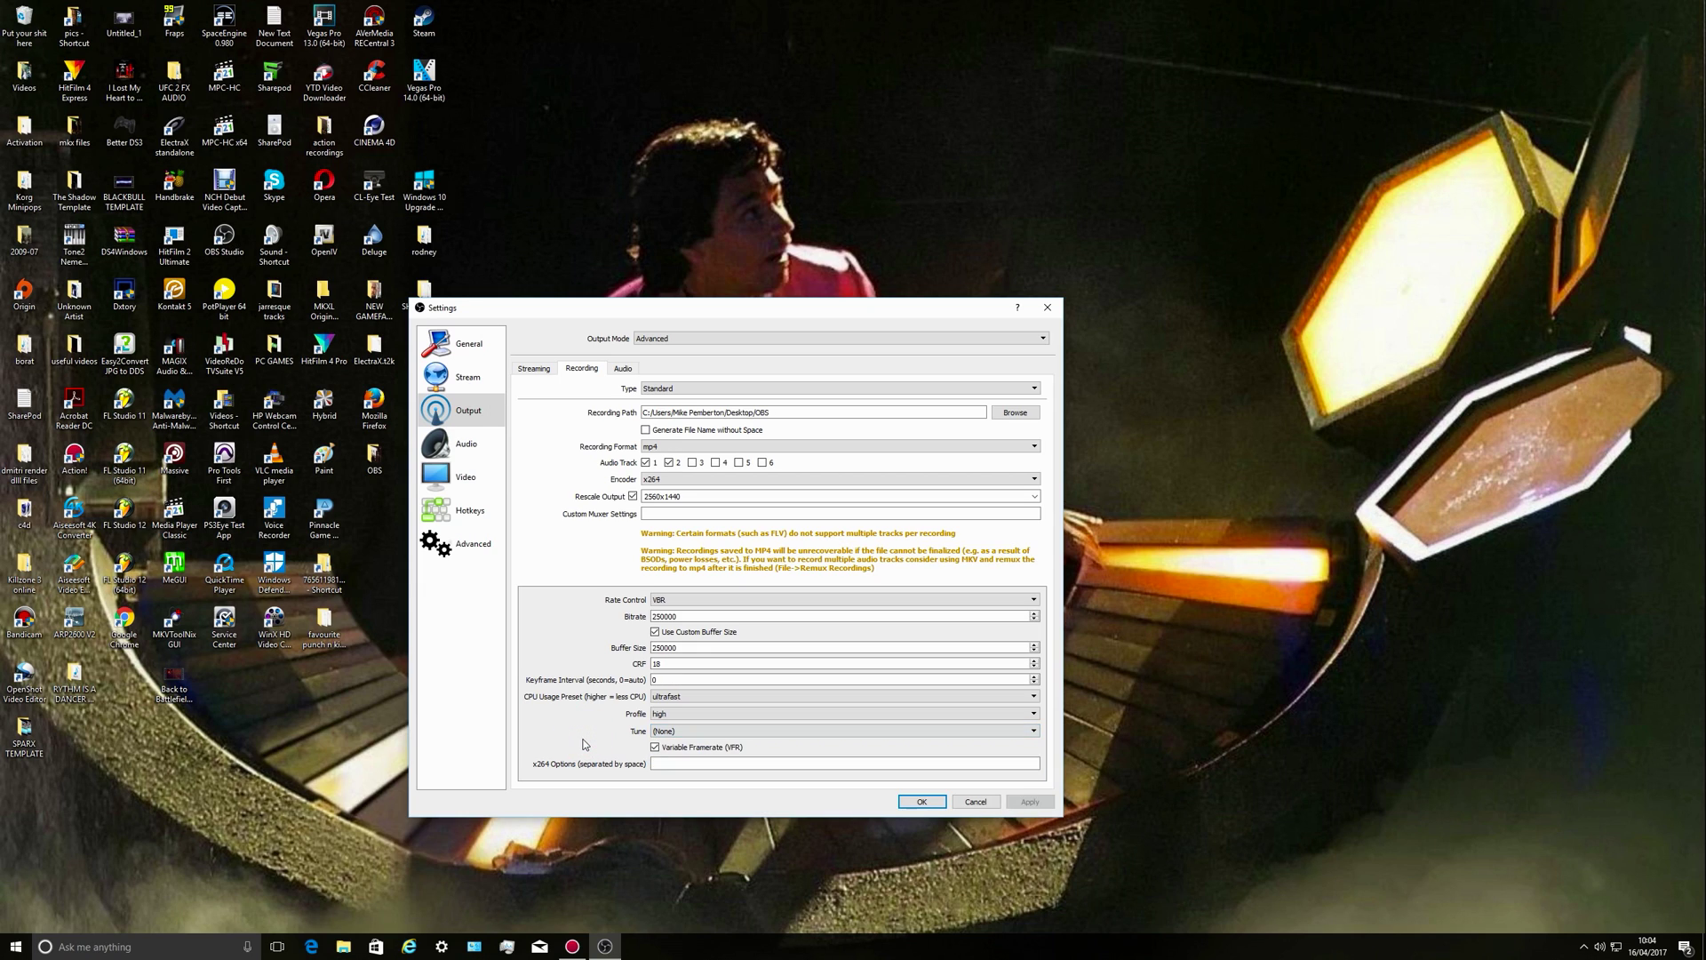
pyautogui.click(656, 747)
pyautogui.click(922, 803)
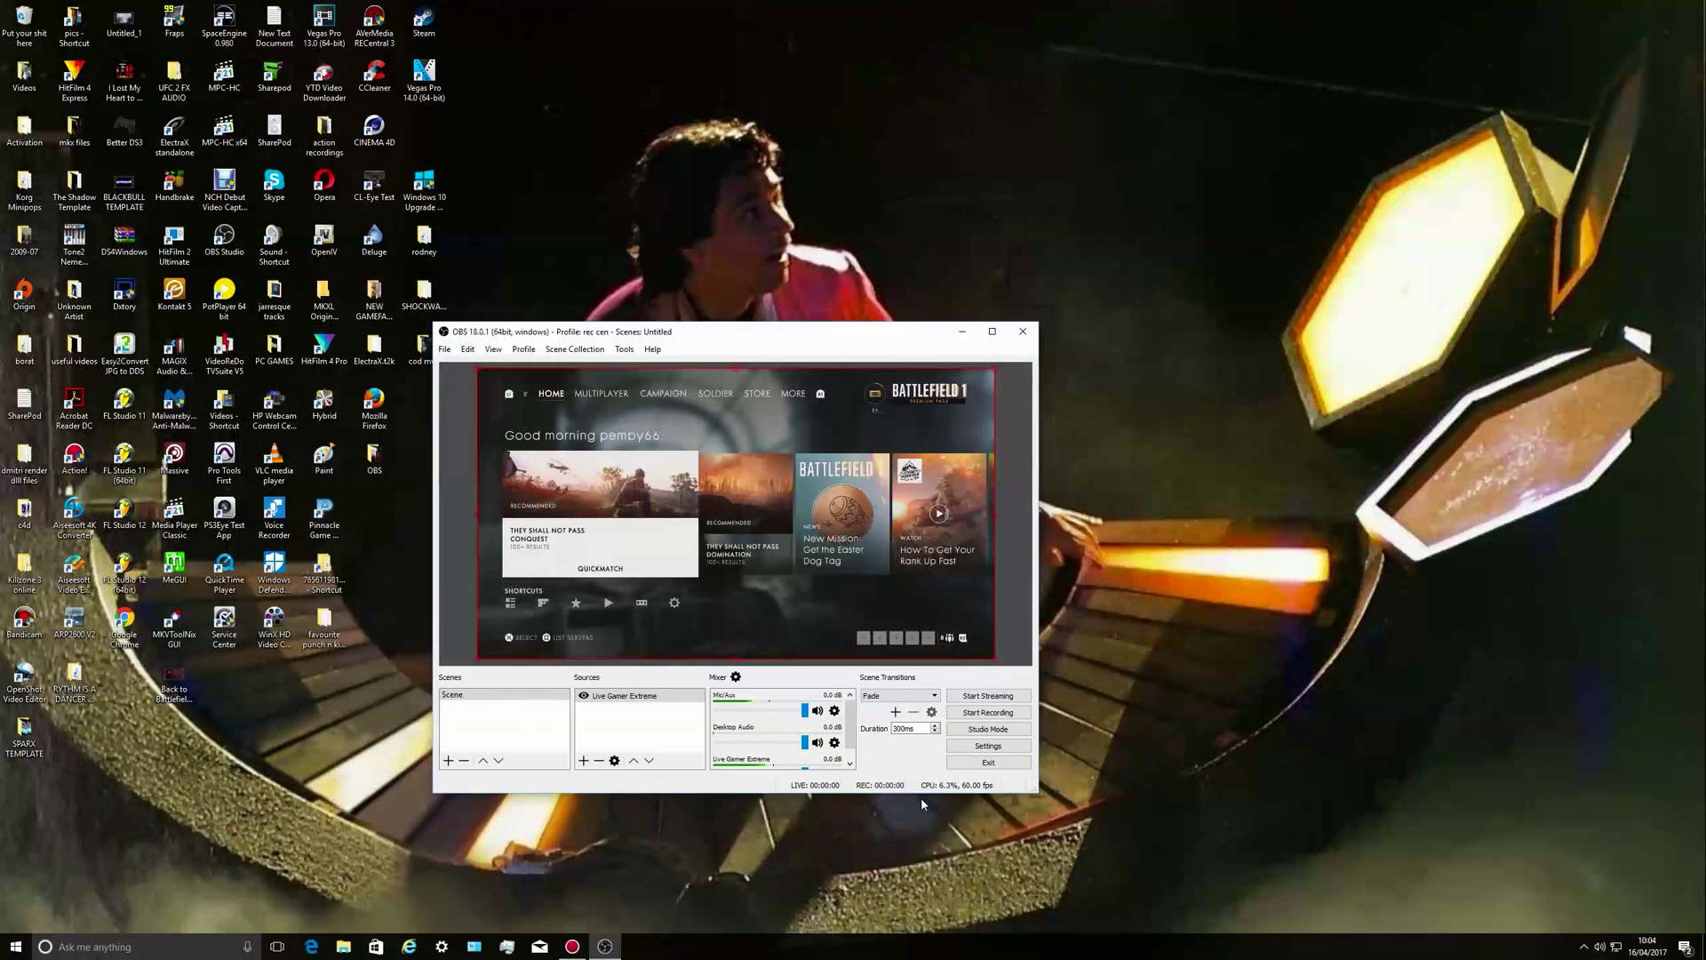
# Record about 20 seconds of the Battlefield 1 menus, then stop the recording
pyautogui.click(991, 713)
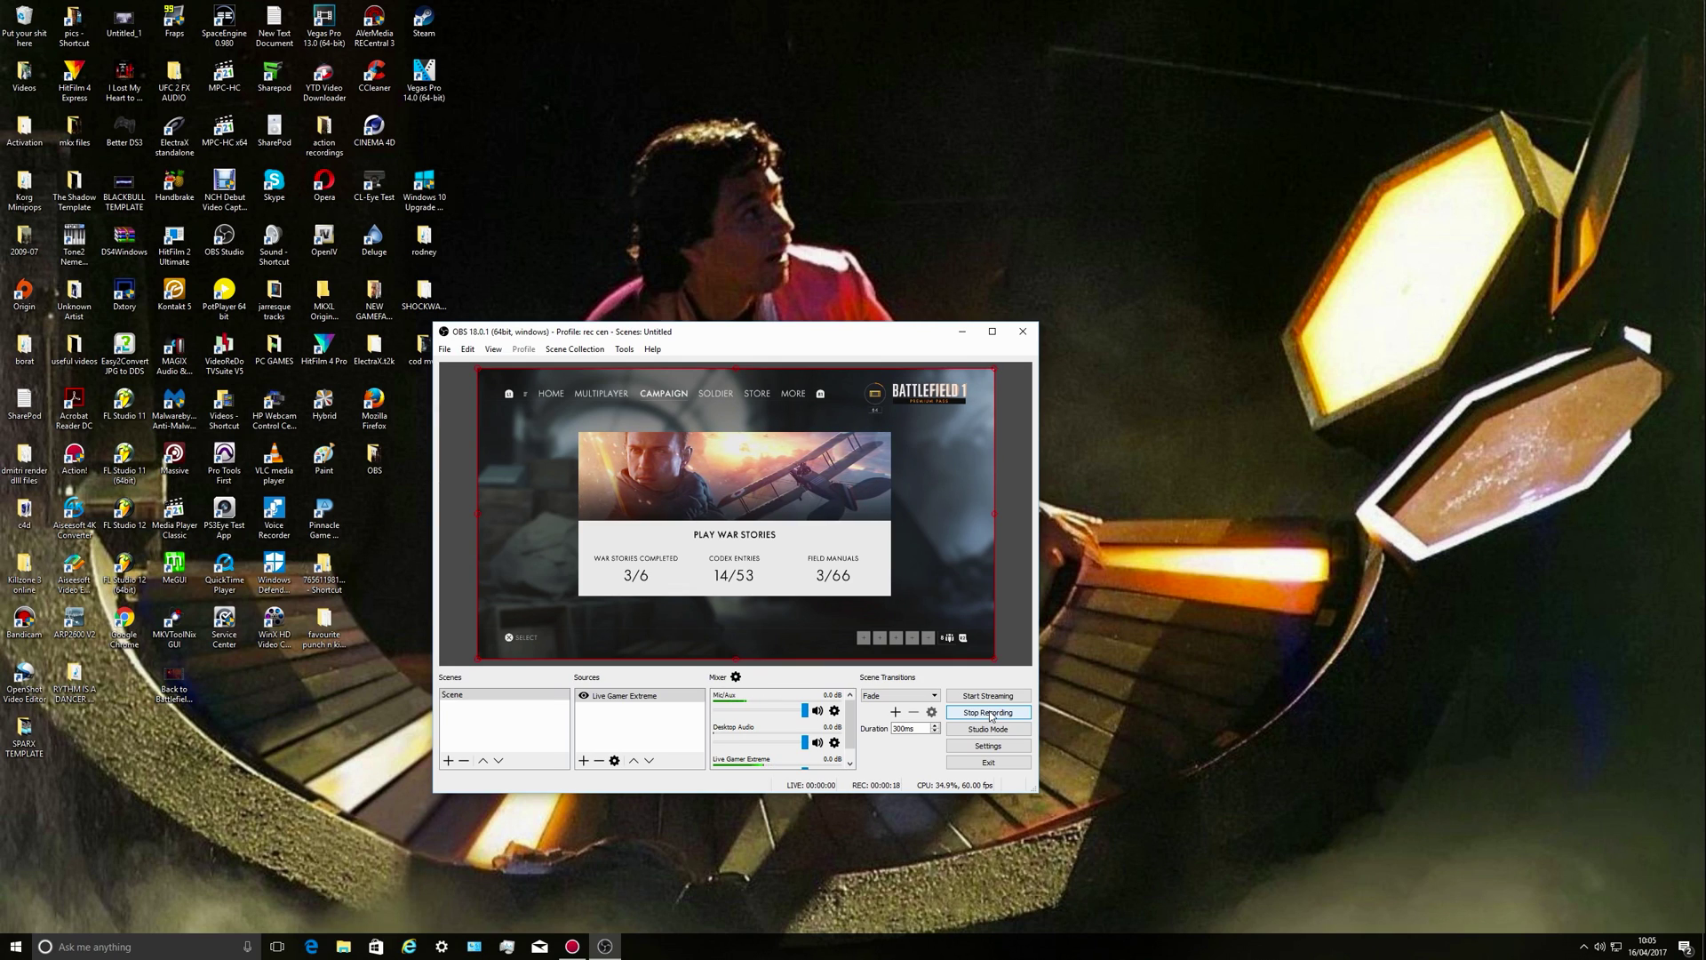
pyautogui.click(989, 713)
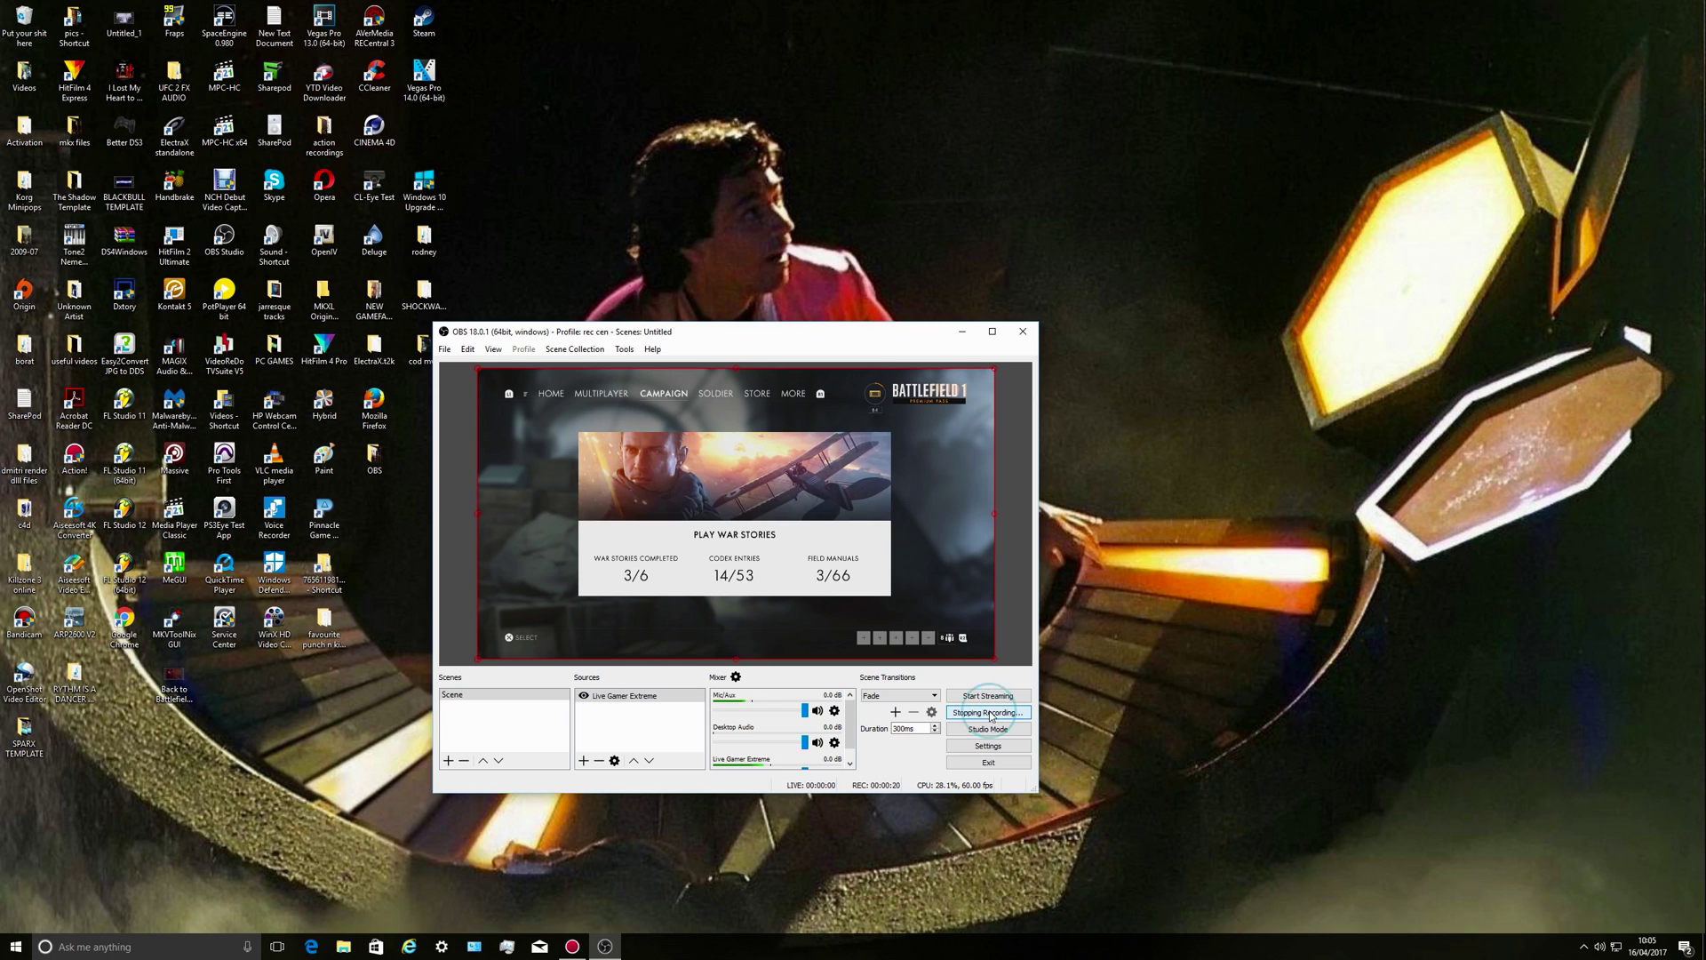
# Open the desktop OBS folder and start the 36.3 MB 2017-04-16 test recording
pyautogui.doubleClick(371, 455)
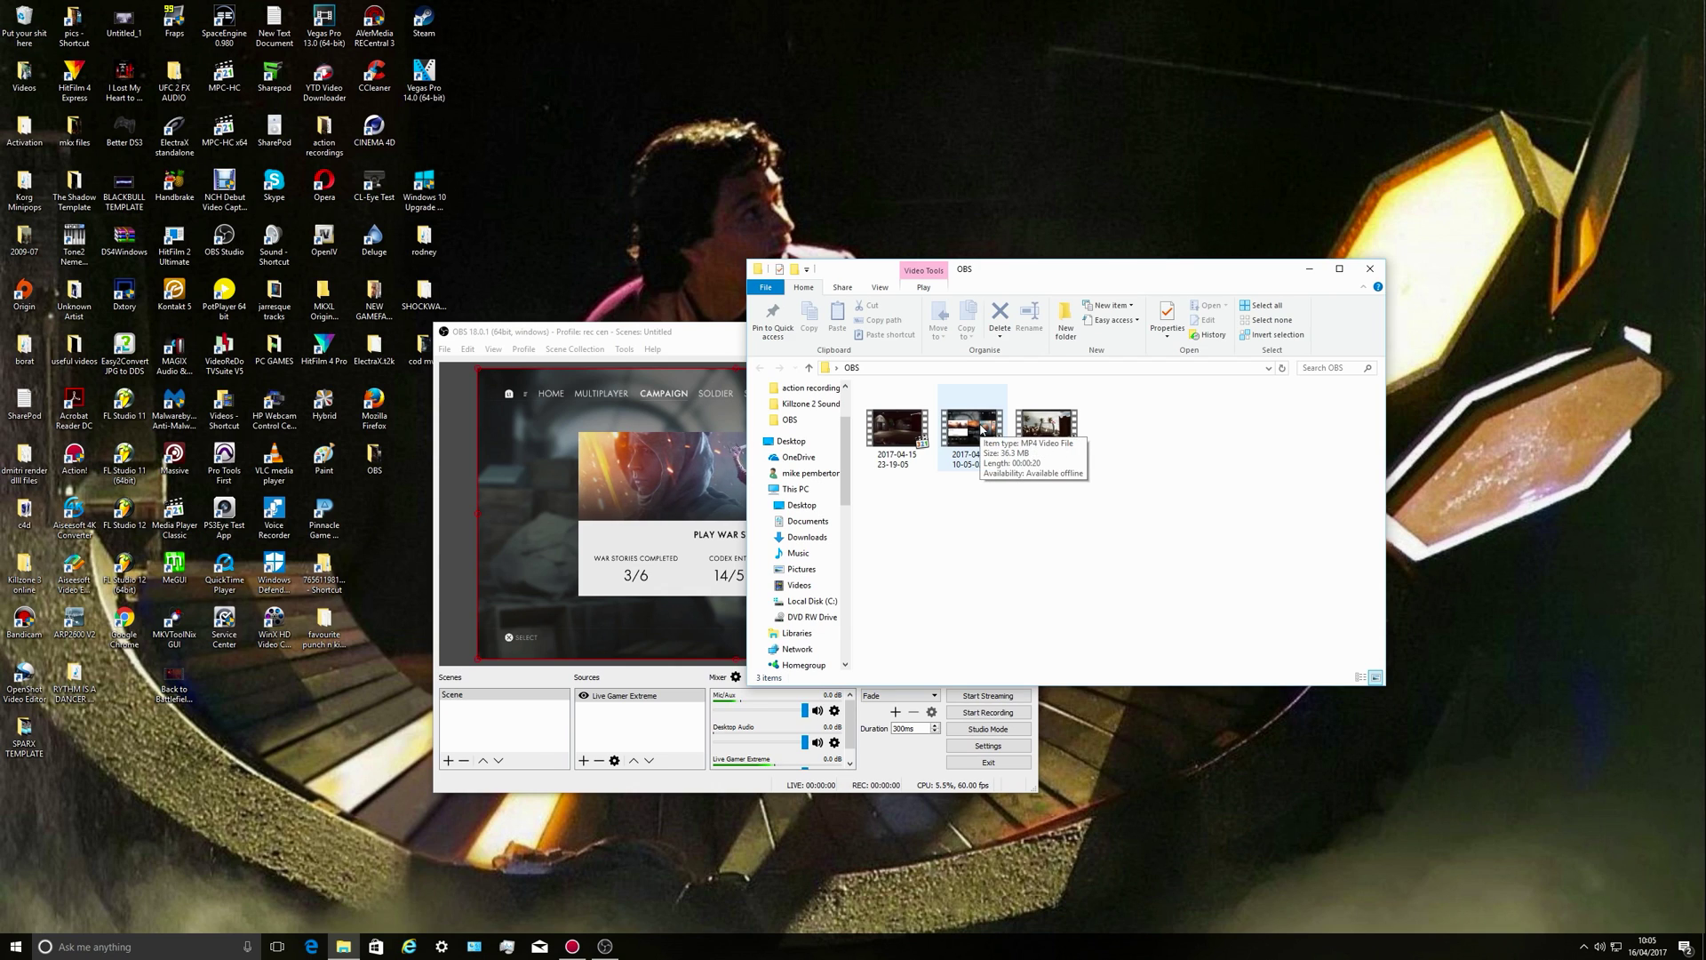
pyautogui.click(982, 430)
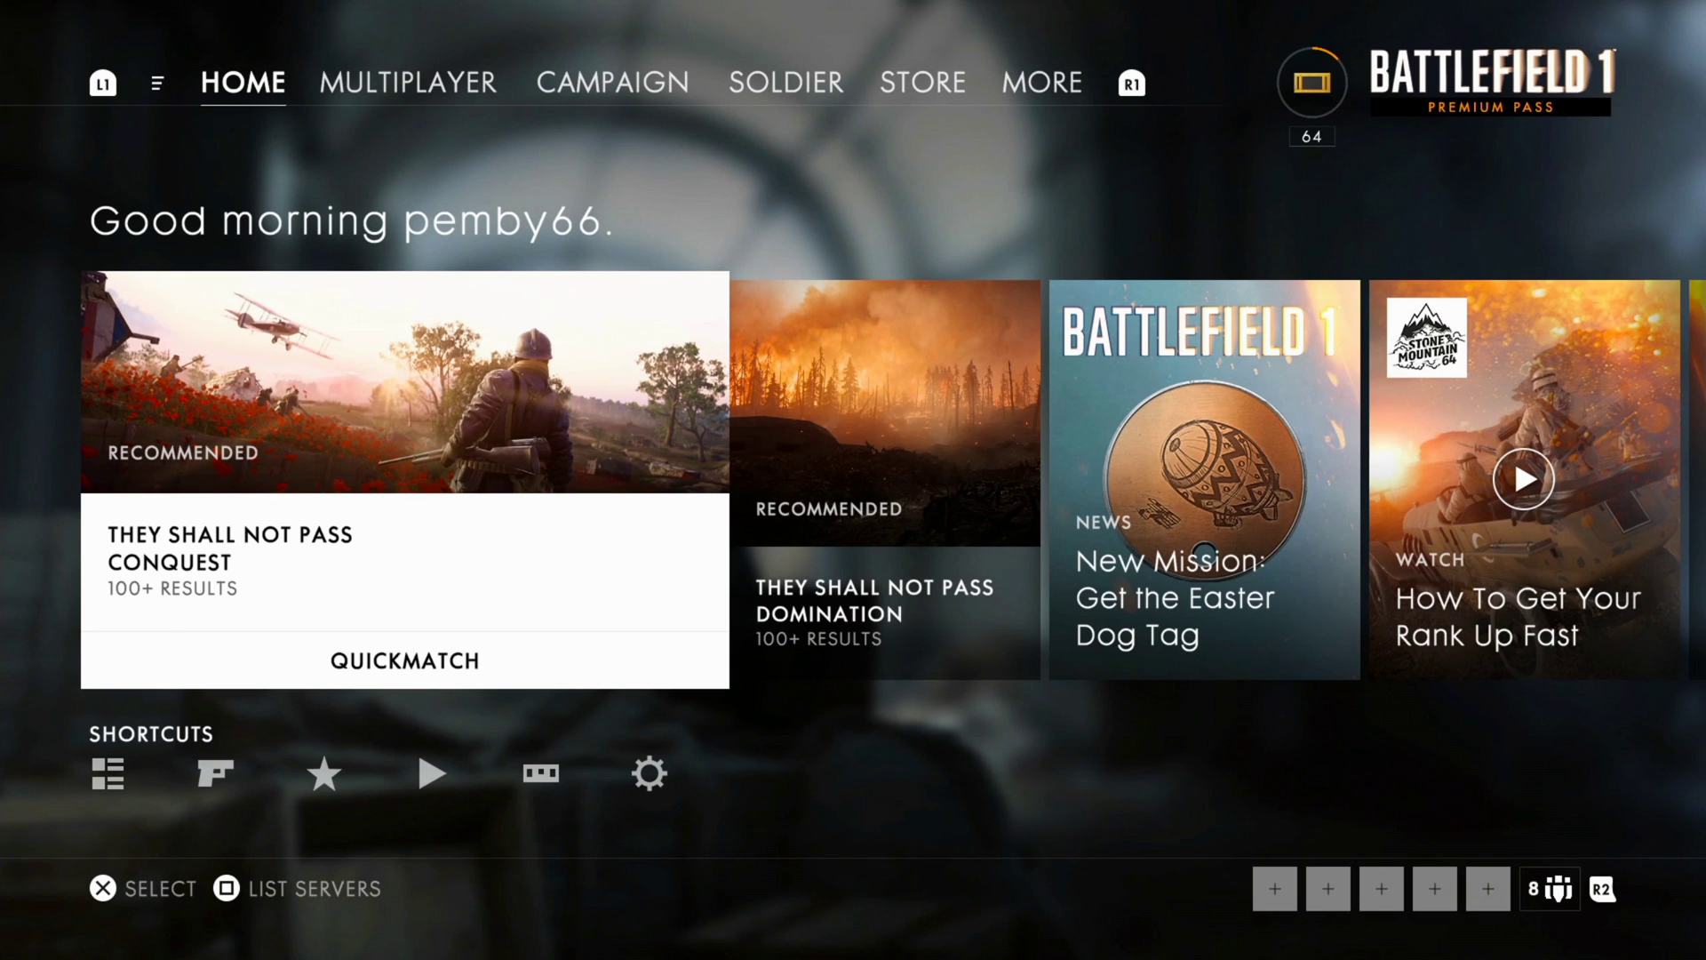
# Switch the recording to the second SoundHandler audio track, then exit full screen and close MPC-HC
pyautogui.rightClick(981, 427)
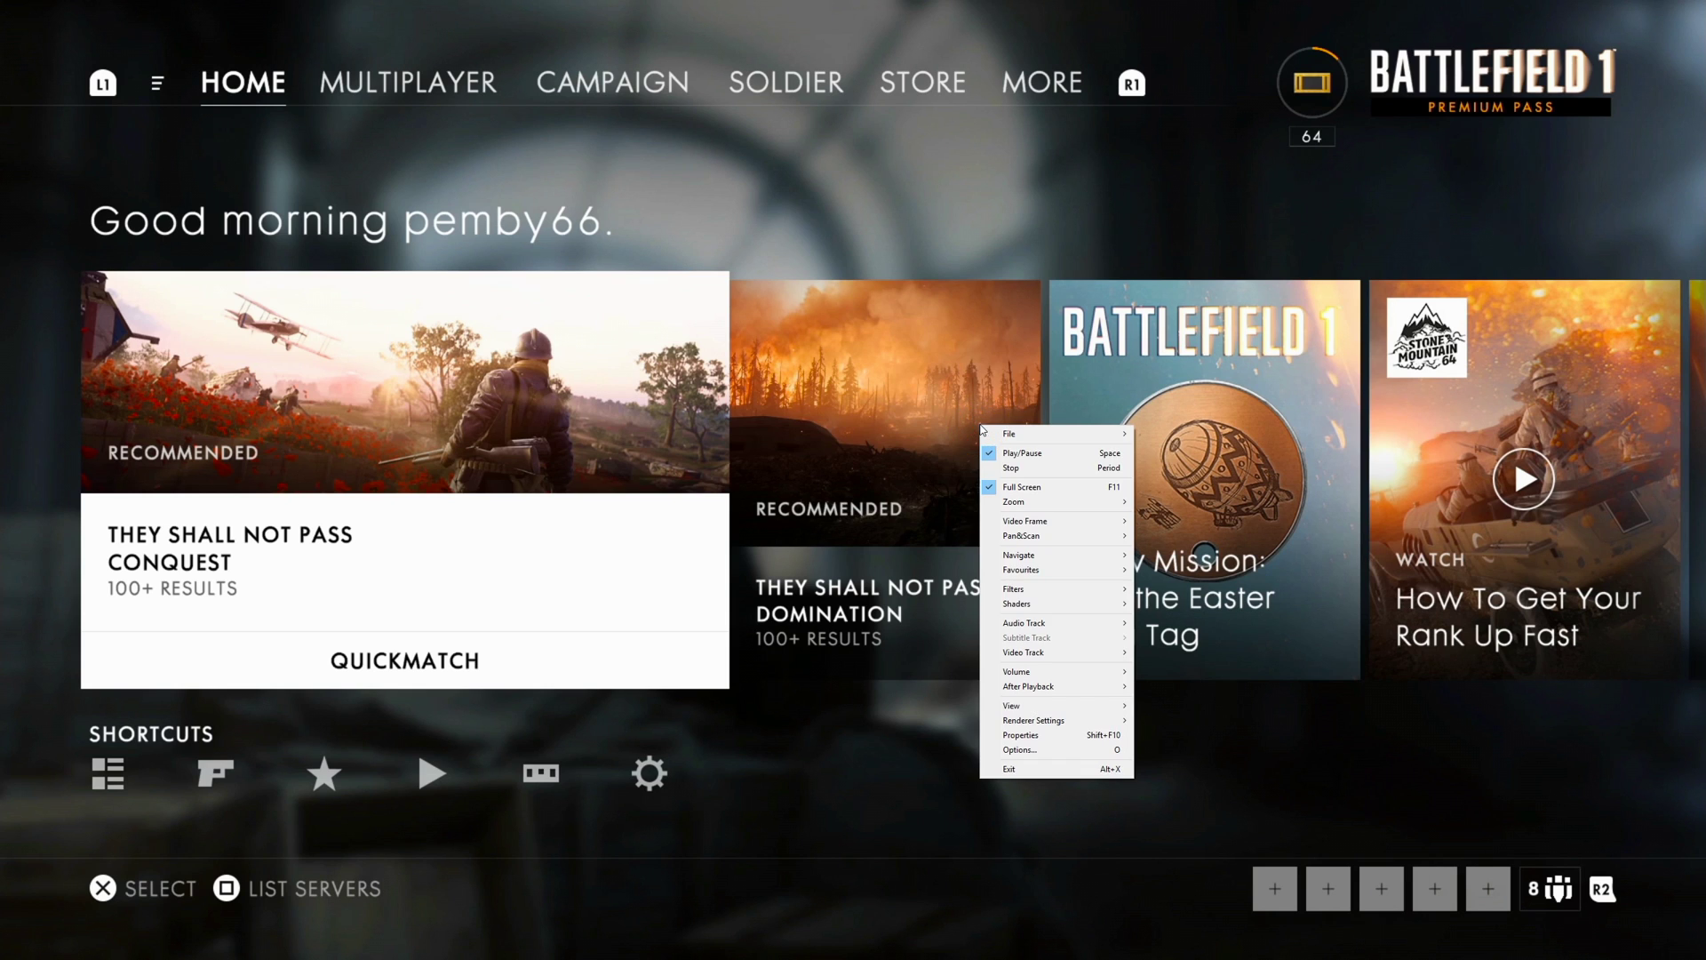
pyautogui.moveTo(1059, 626)
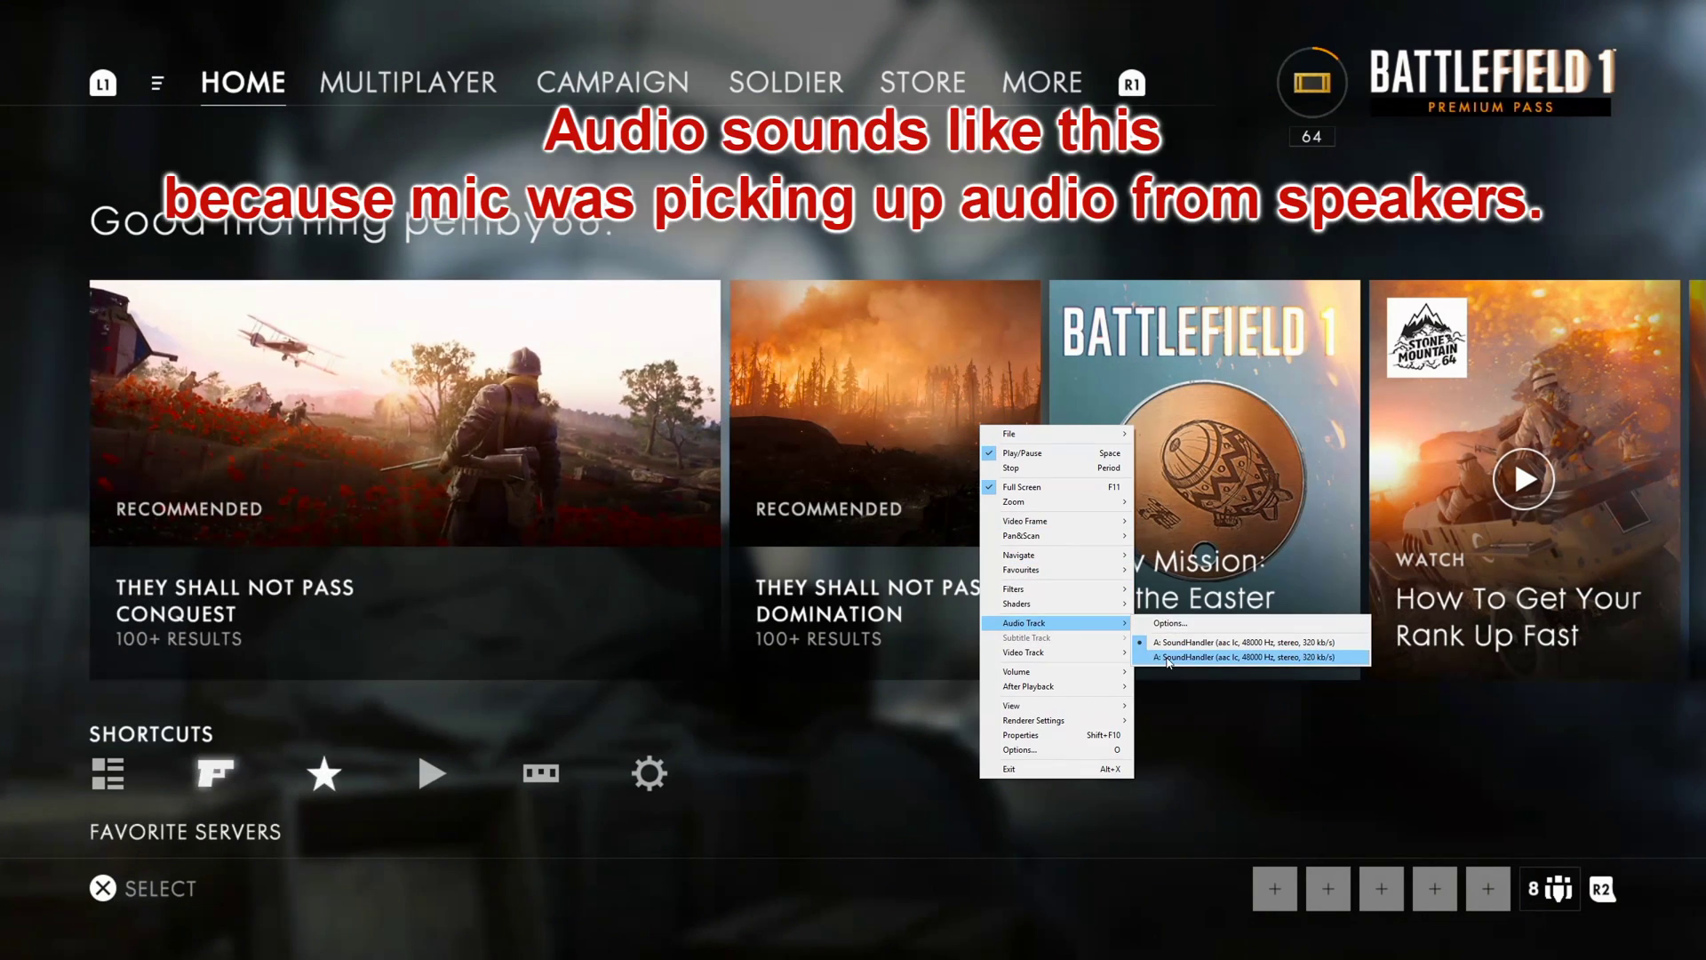
pyautogui.click(1155, 657)
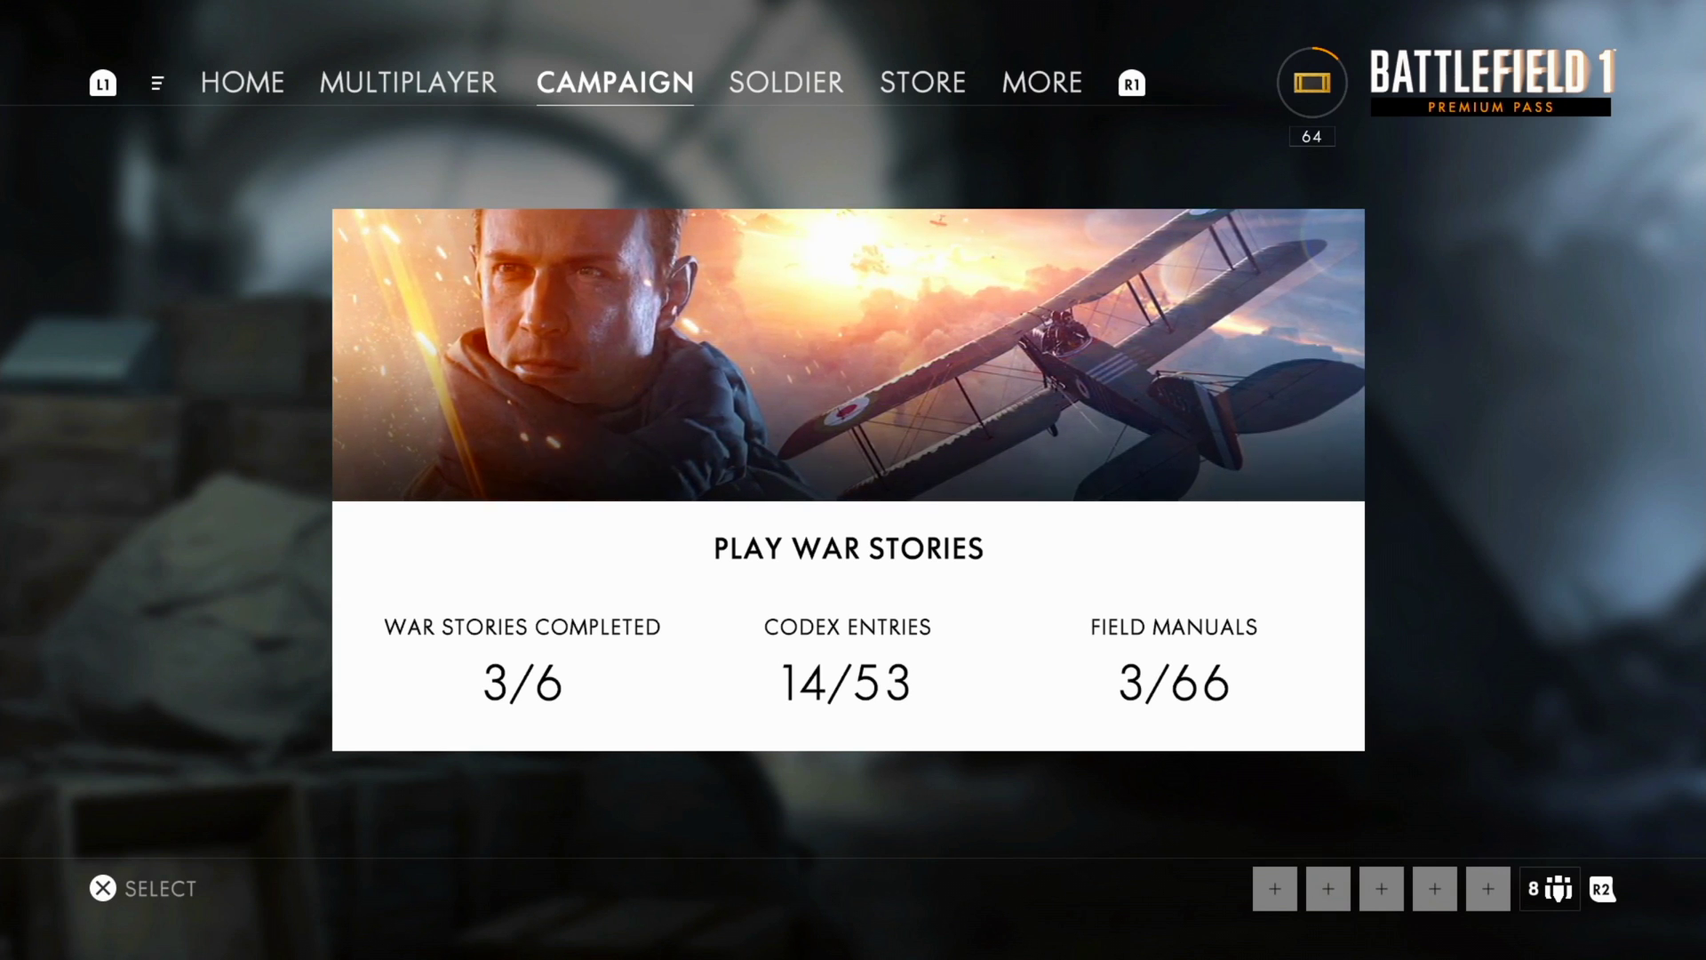
pyautogui.press('Escape')
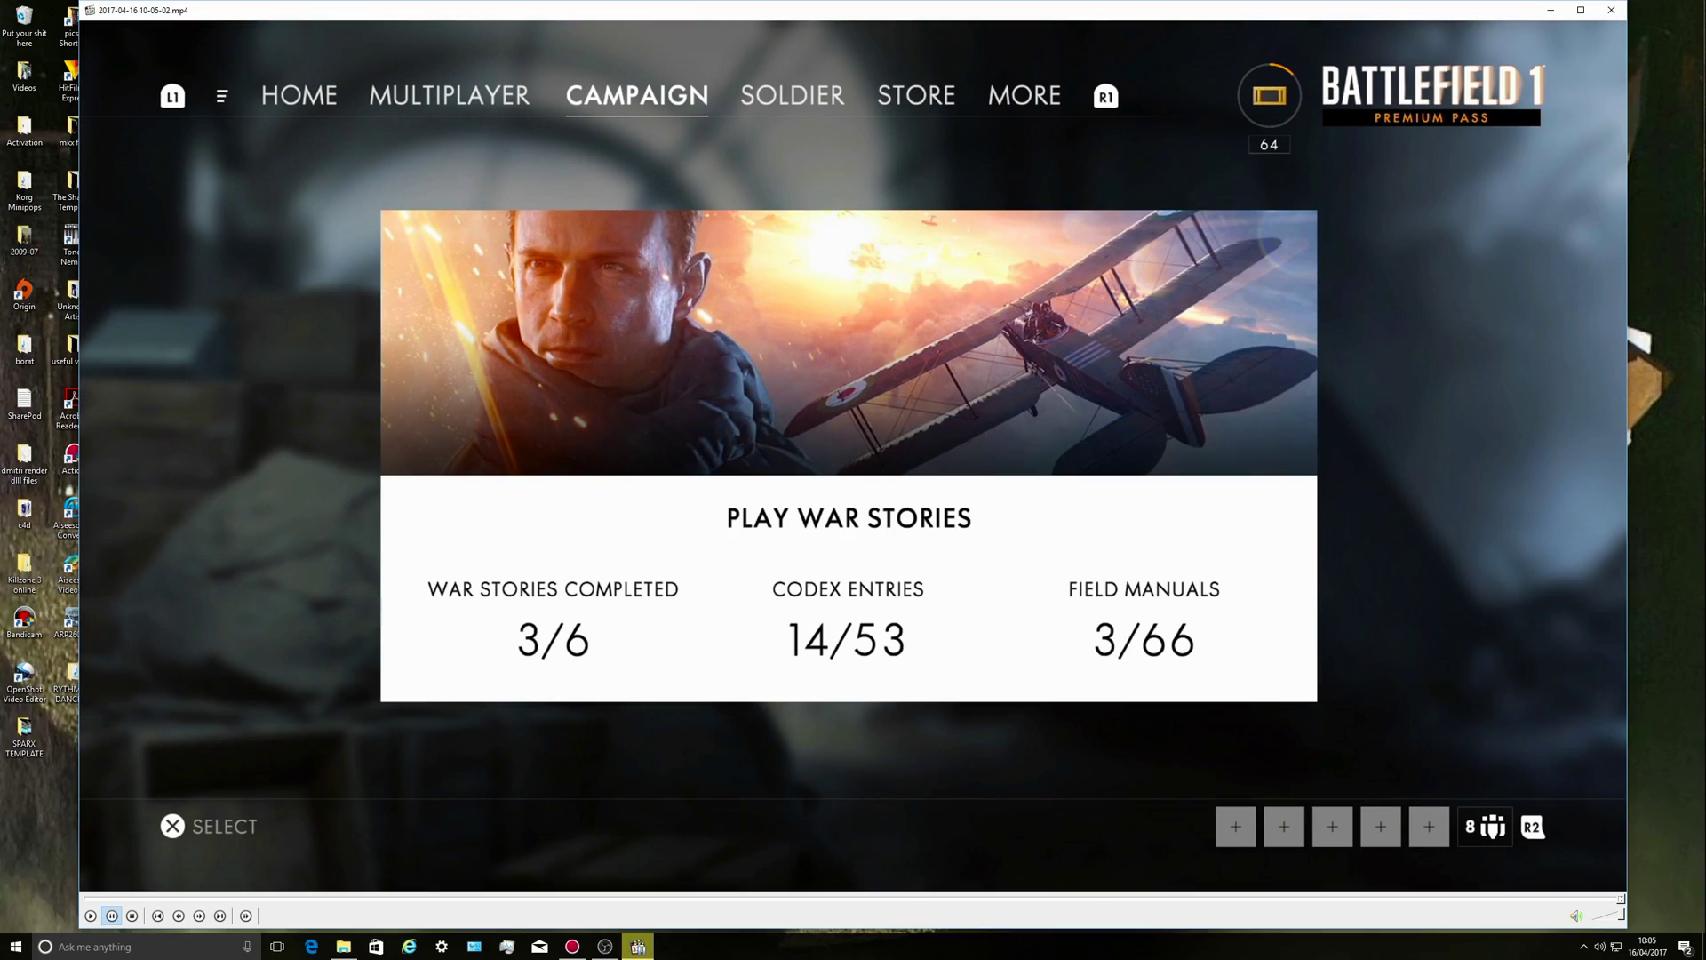
pyautogui.click(1611, 10)
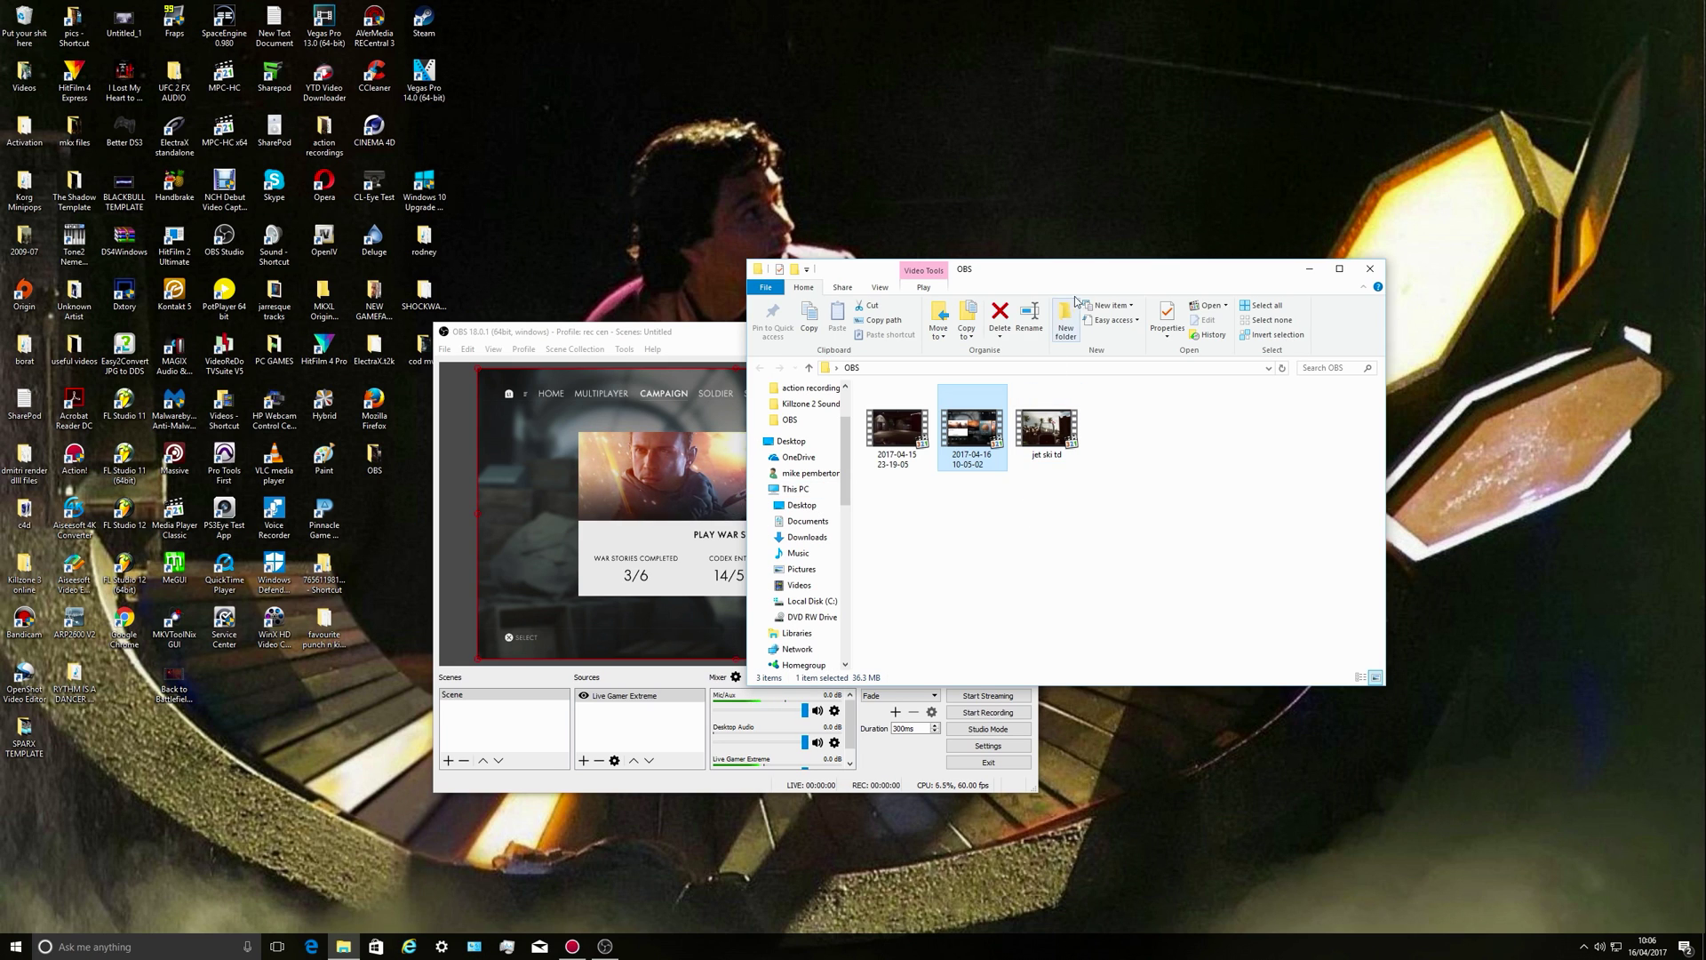
# Place the OBS folder window upper right and OBS upper left, then select the jet ski td video
pyautogui.moveTo(1106, 276); pyautogui.dragTo(1274, 184)
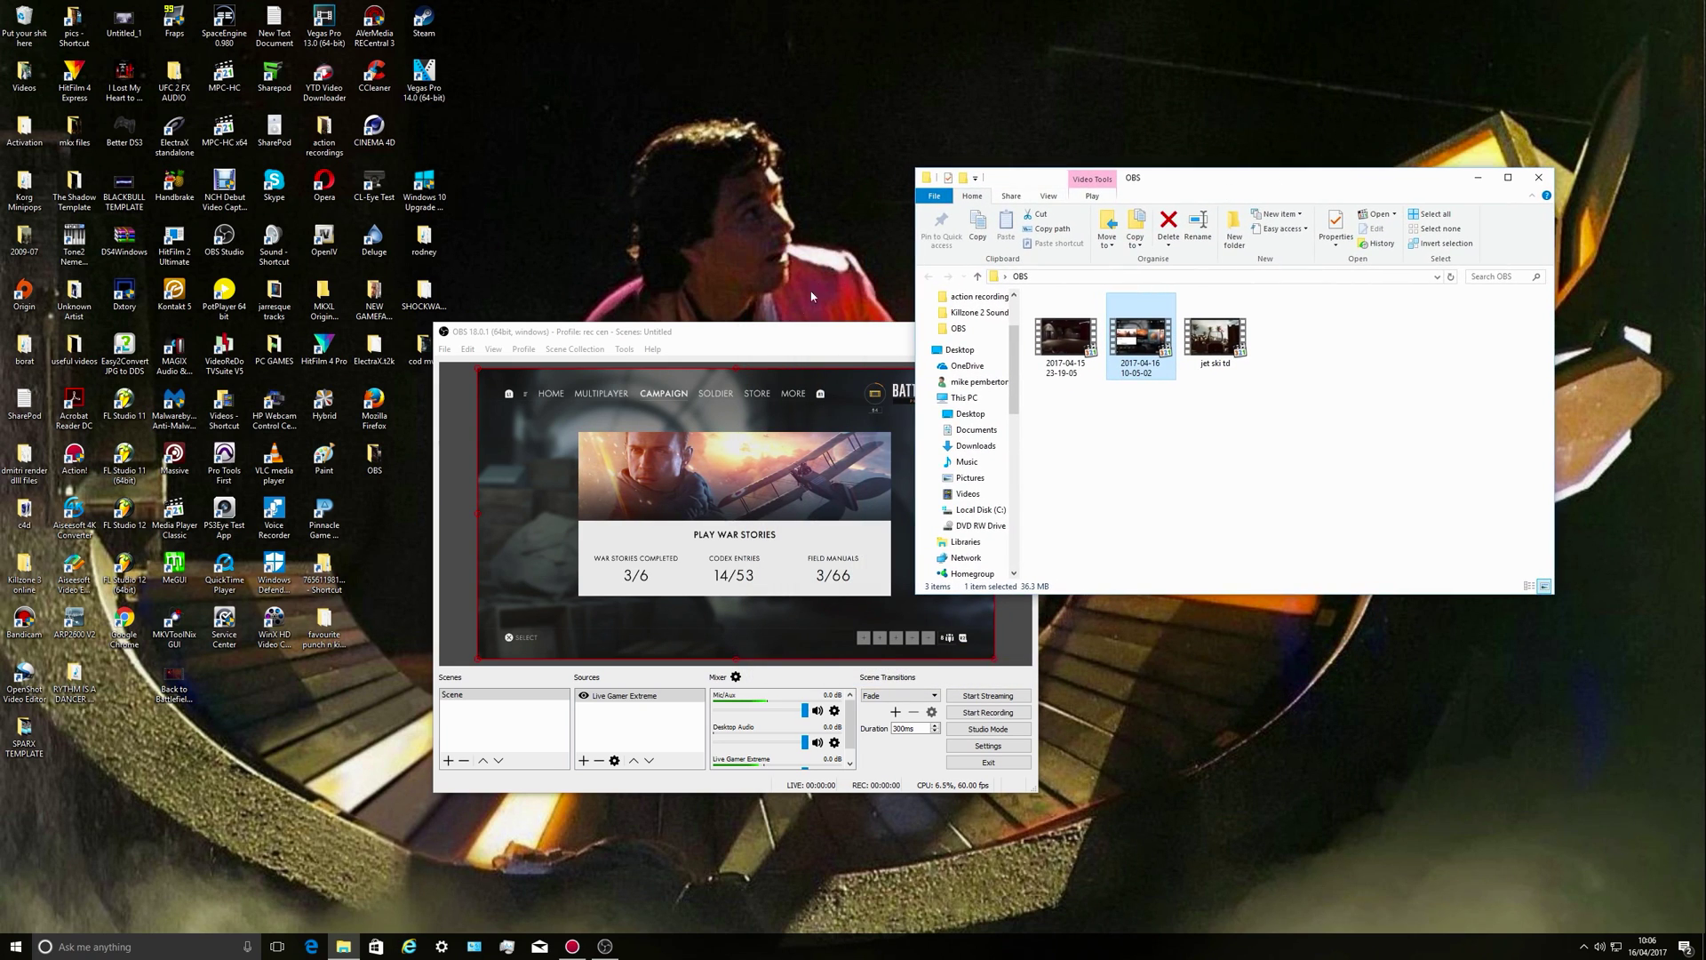
pyautogui.moveTo(752, 336); pyautogui.dragTo(617, 178)
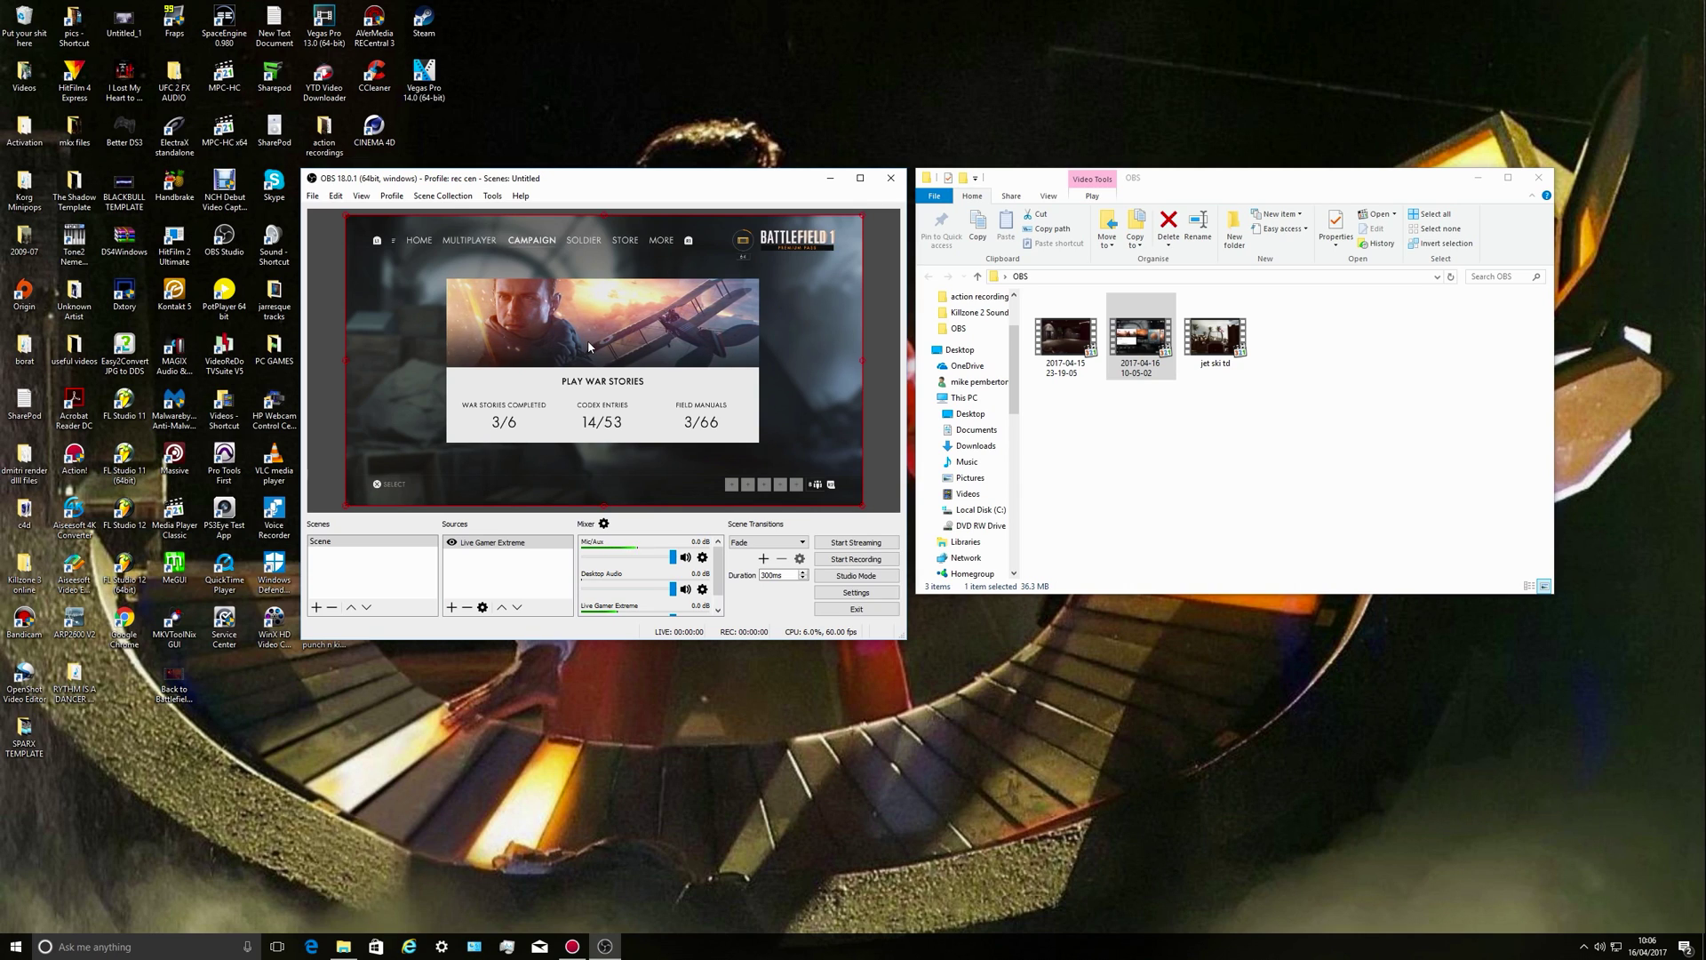
pyautogui.click(1215, 342)
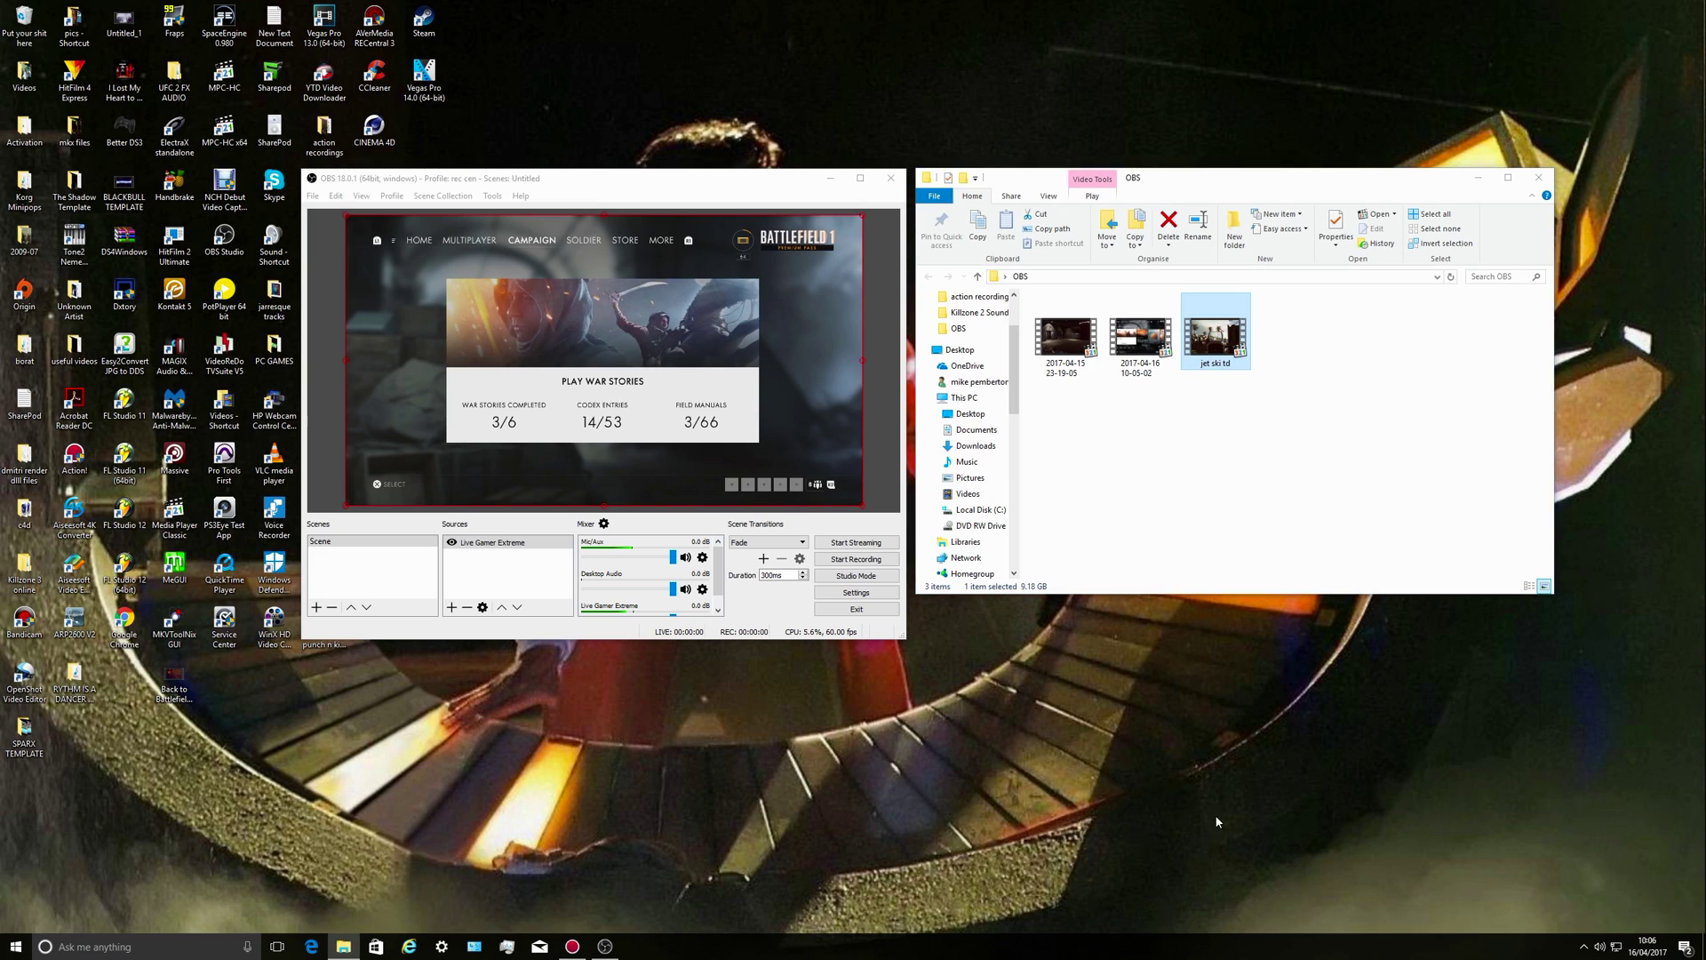
# Open the 6.10 GB jet ski td recording, playing its Battlefield 4 sea gameplay full screen
pyautogui.press('Return')
pyautogui.moveTo(1656, 953)
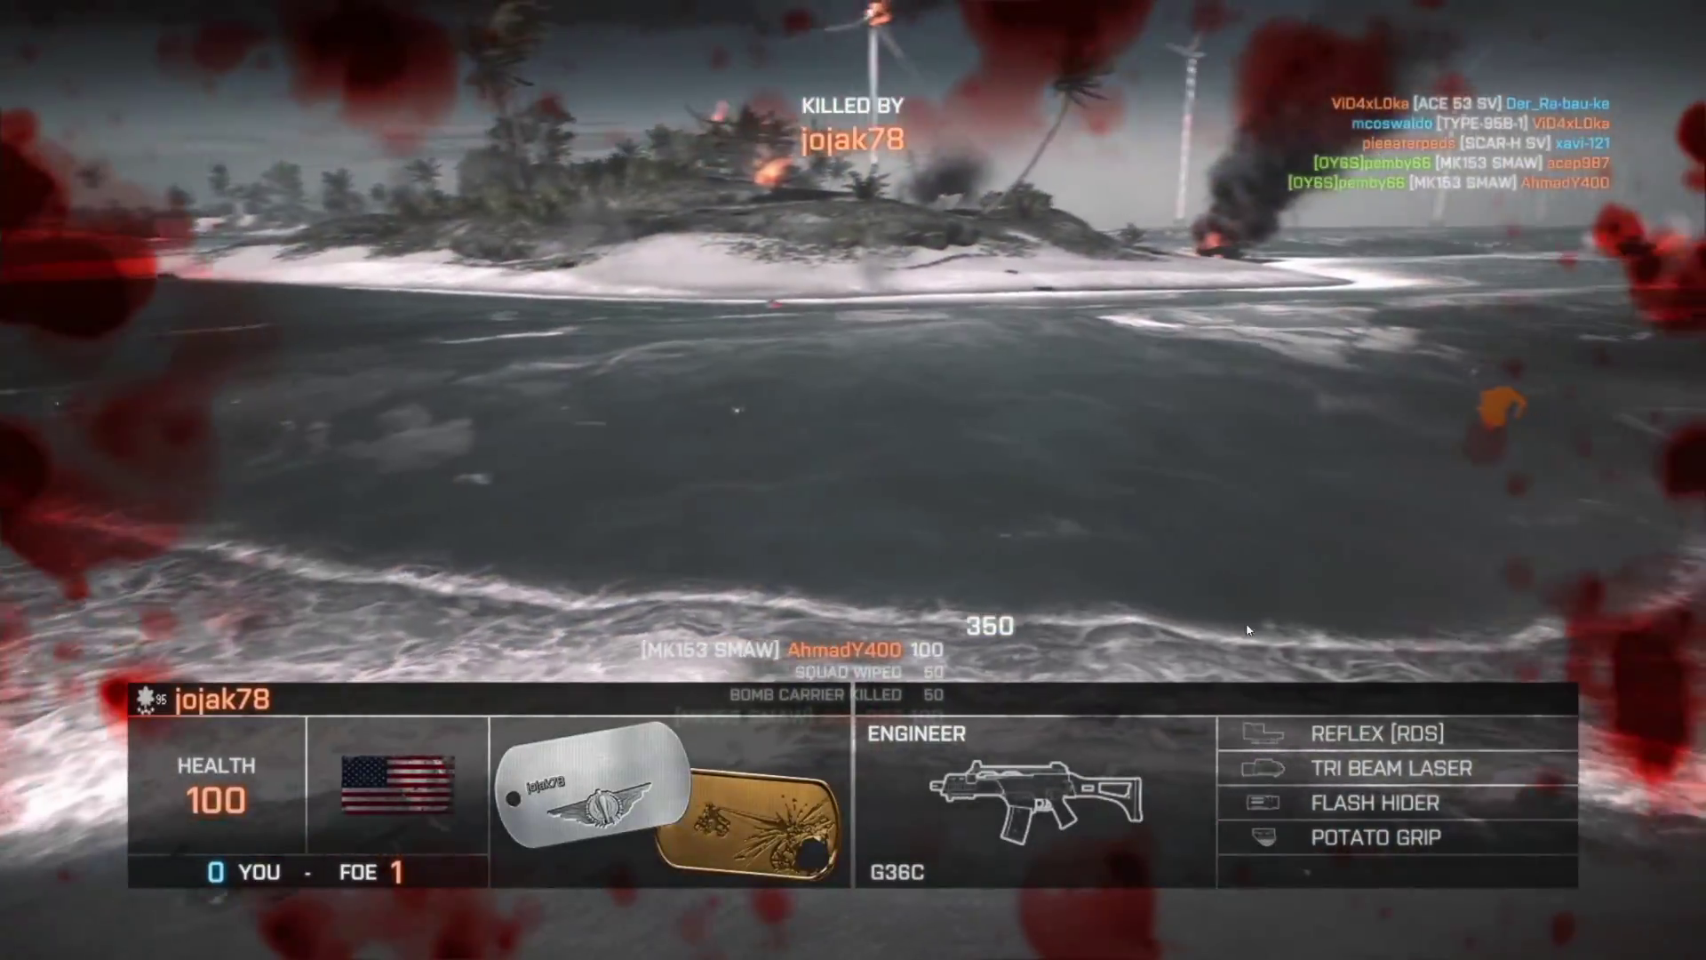
# Leave the full-screen jet ski td playback to return to OBS and the OBS folder window
pyautogui.press('Escape')
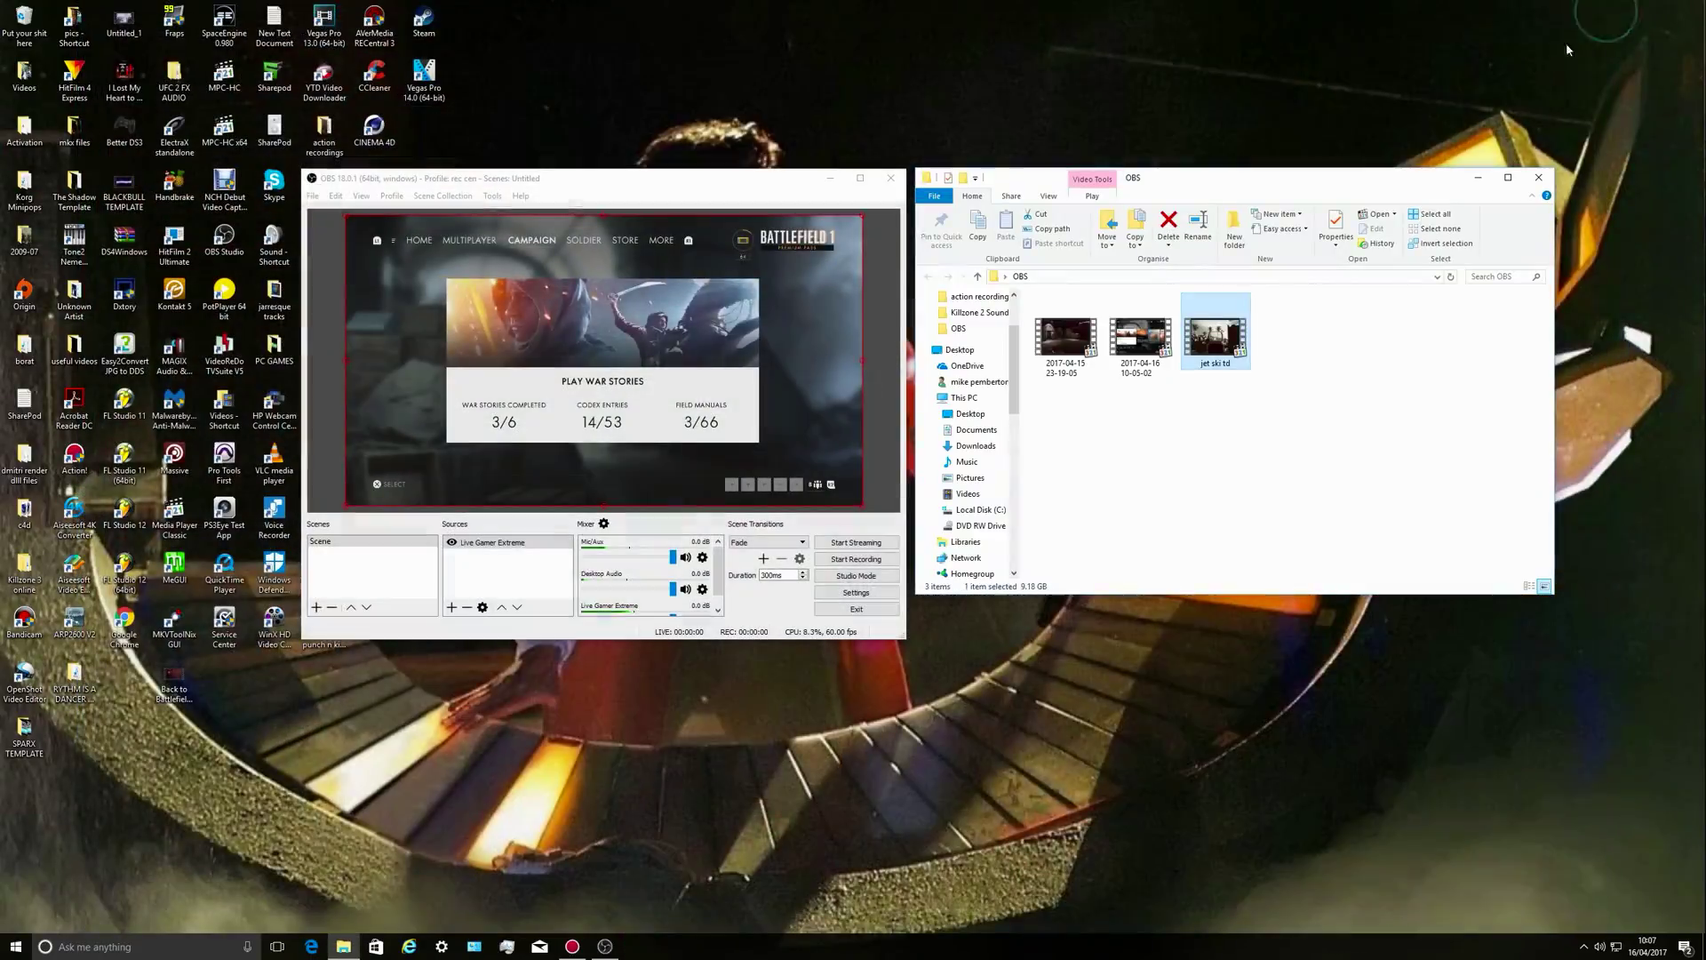